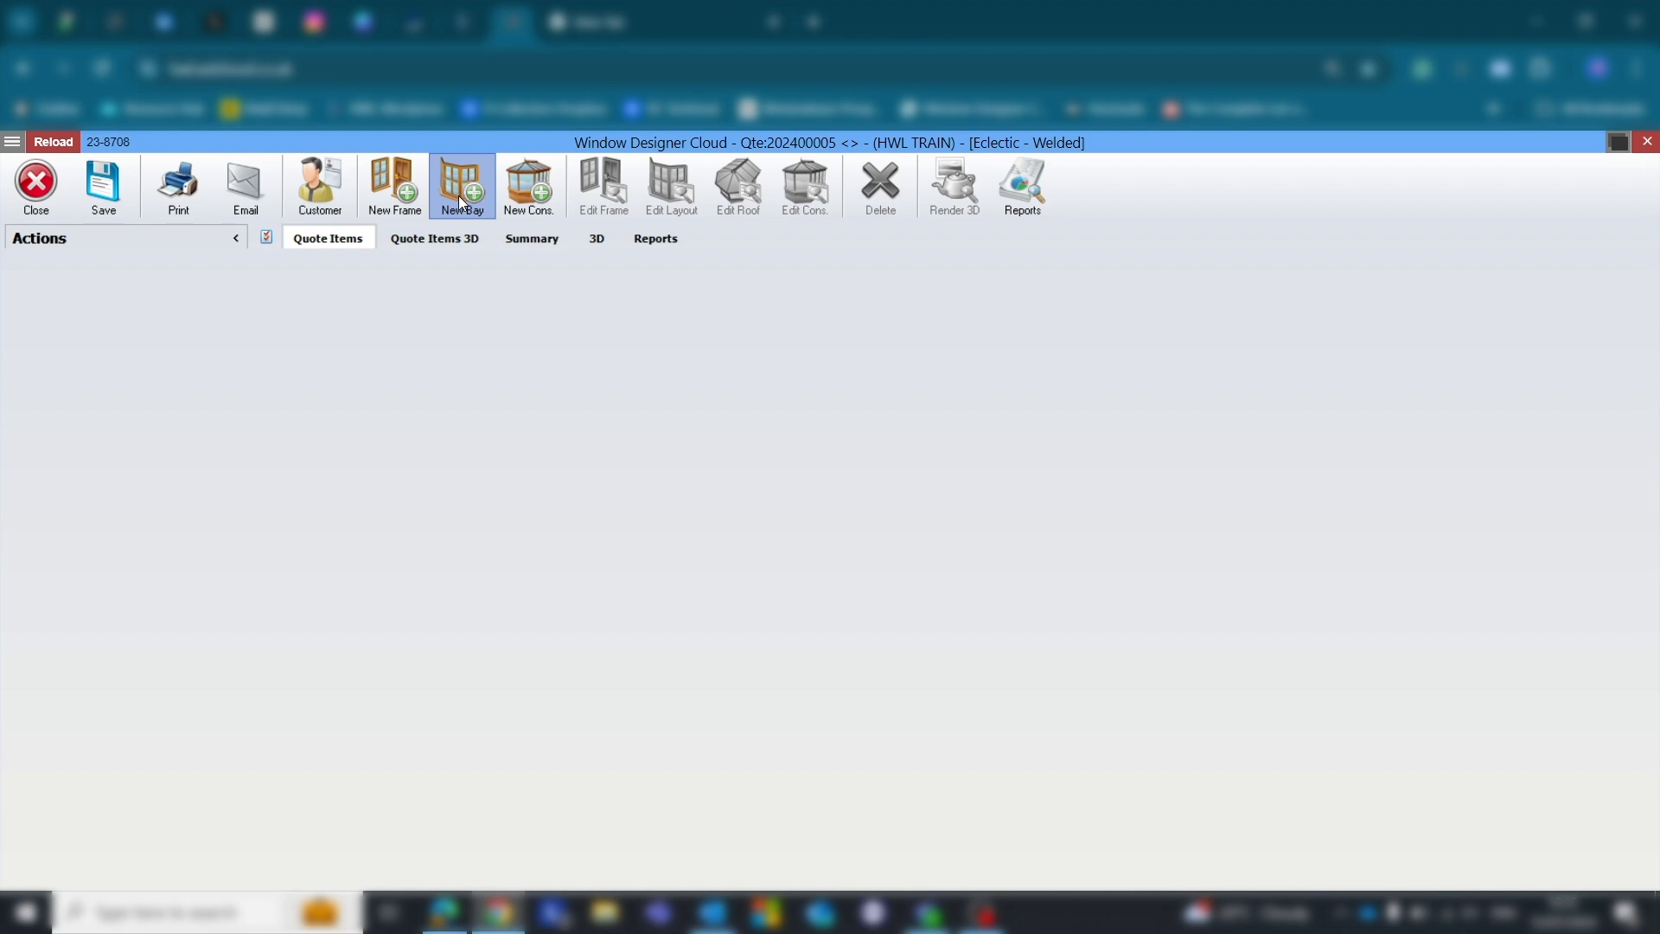
Create a new 3-sided bay using the design defined by facets and angles as supplied measurements.
{"action": "left_click", "coordinate": [460, 203]}
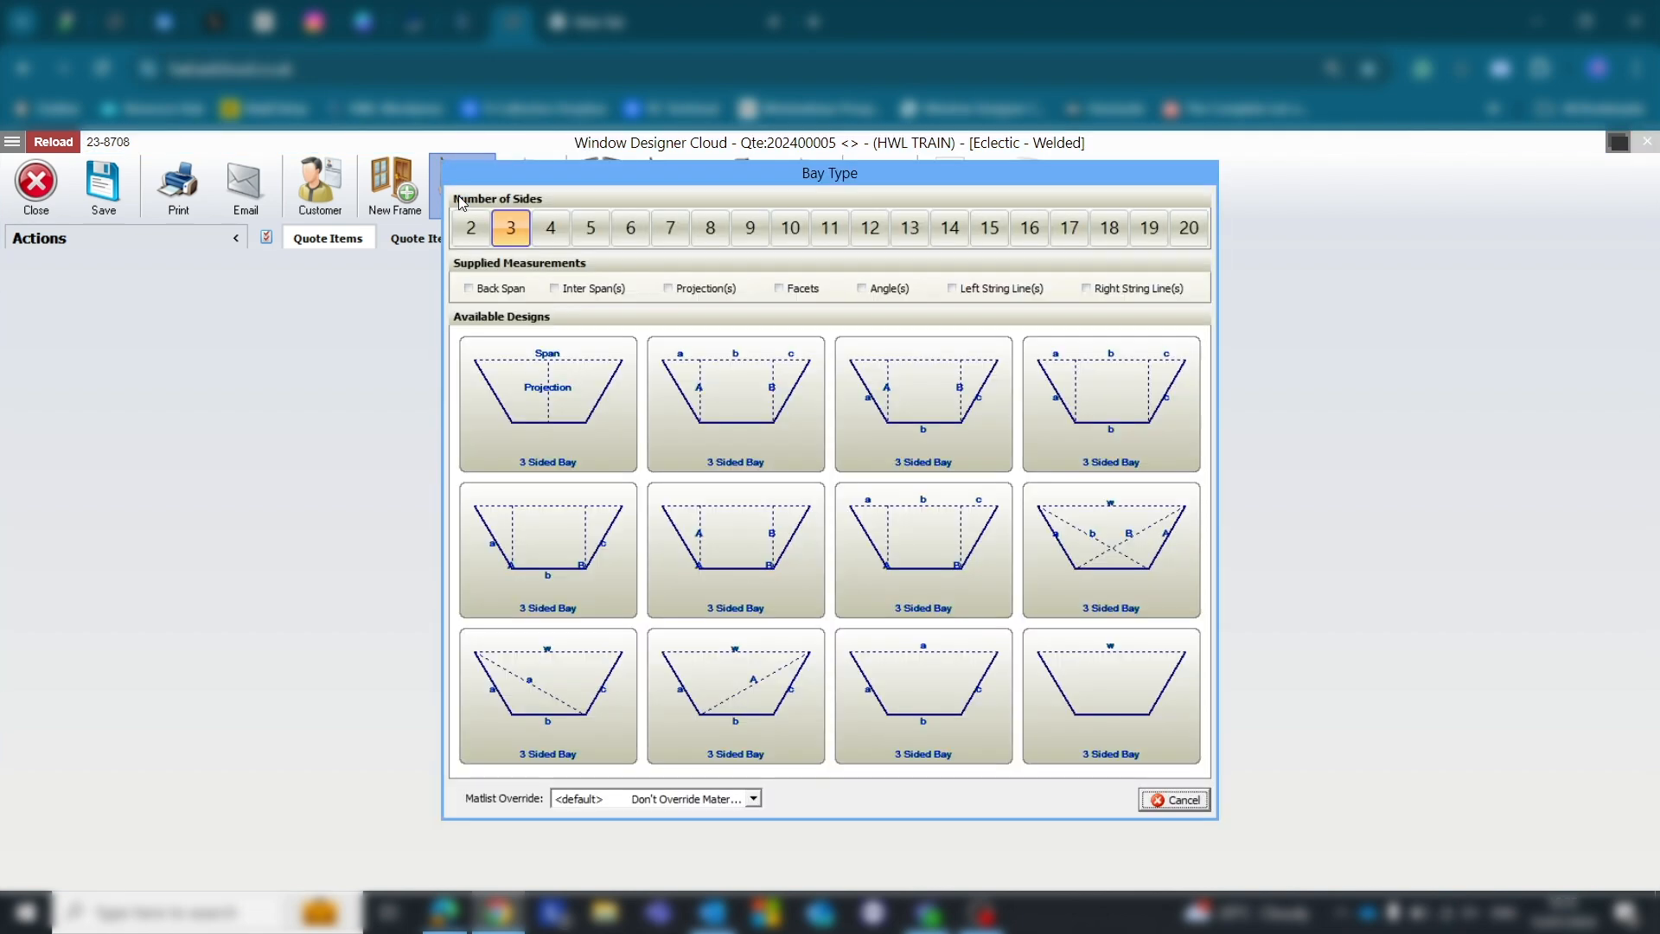
{"action": "left_click", "coordinate": [800, 292]}
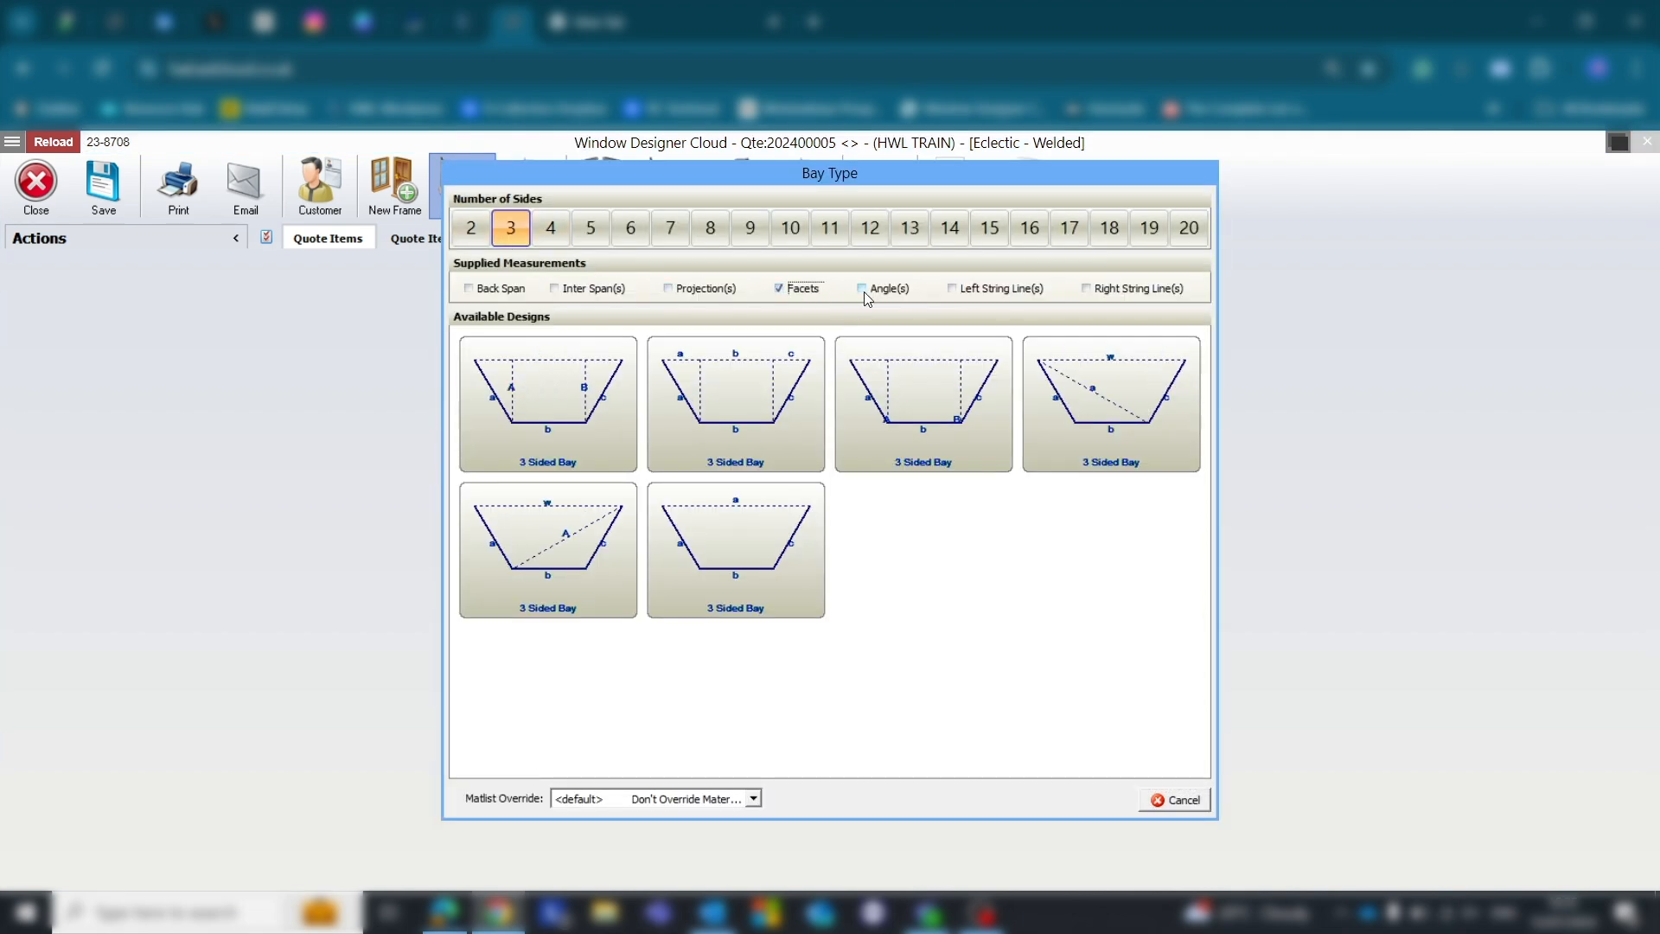
{"action": "left_click", "coordinate": [865, 298]}
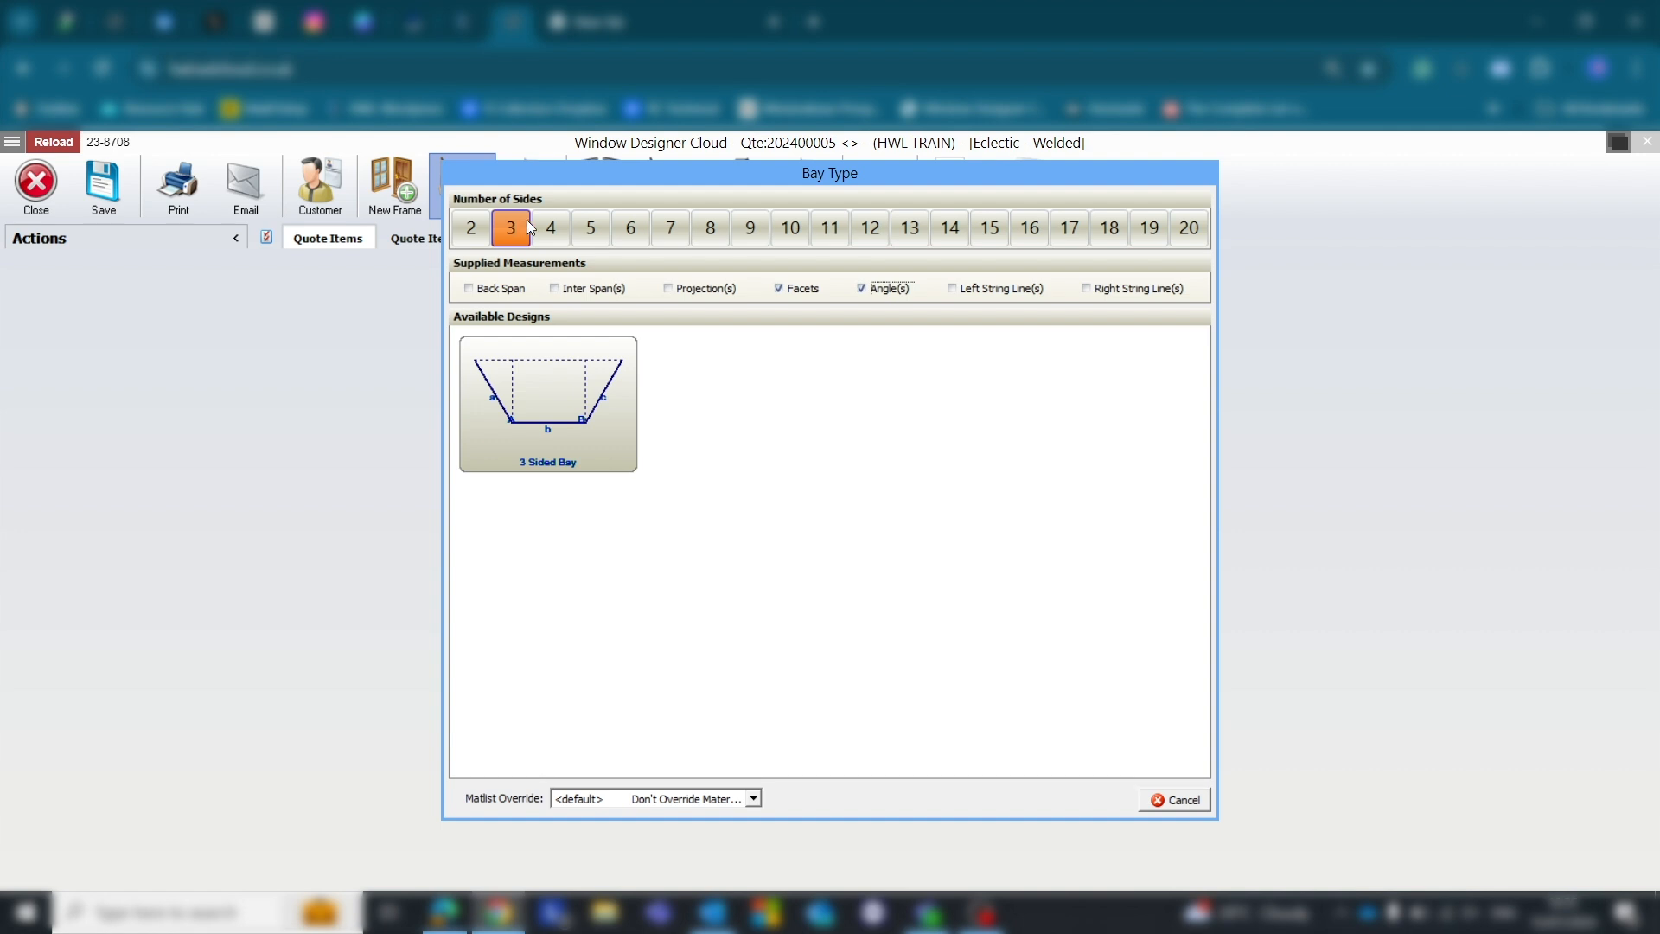
{"action": "left_click", "coordinate": [551, 228]}
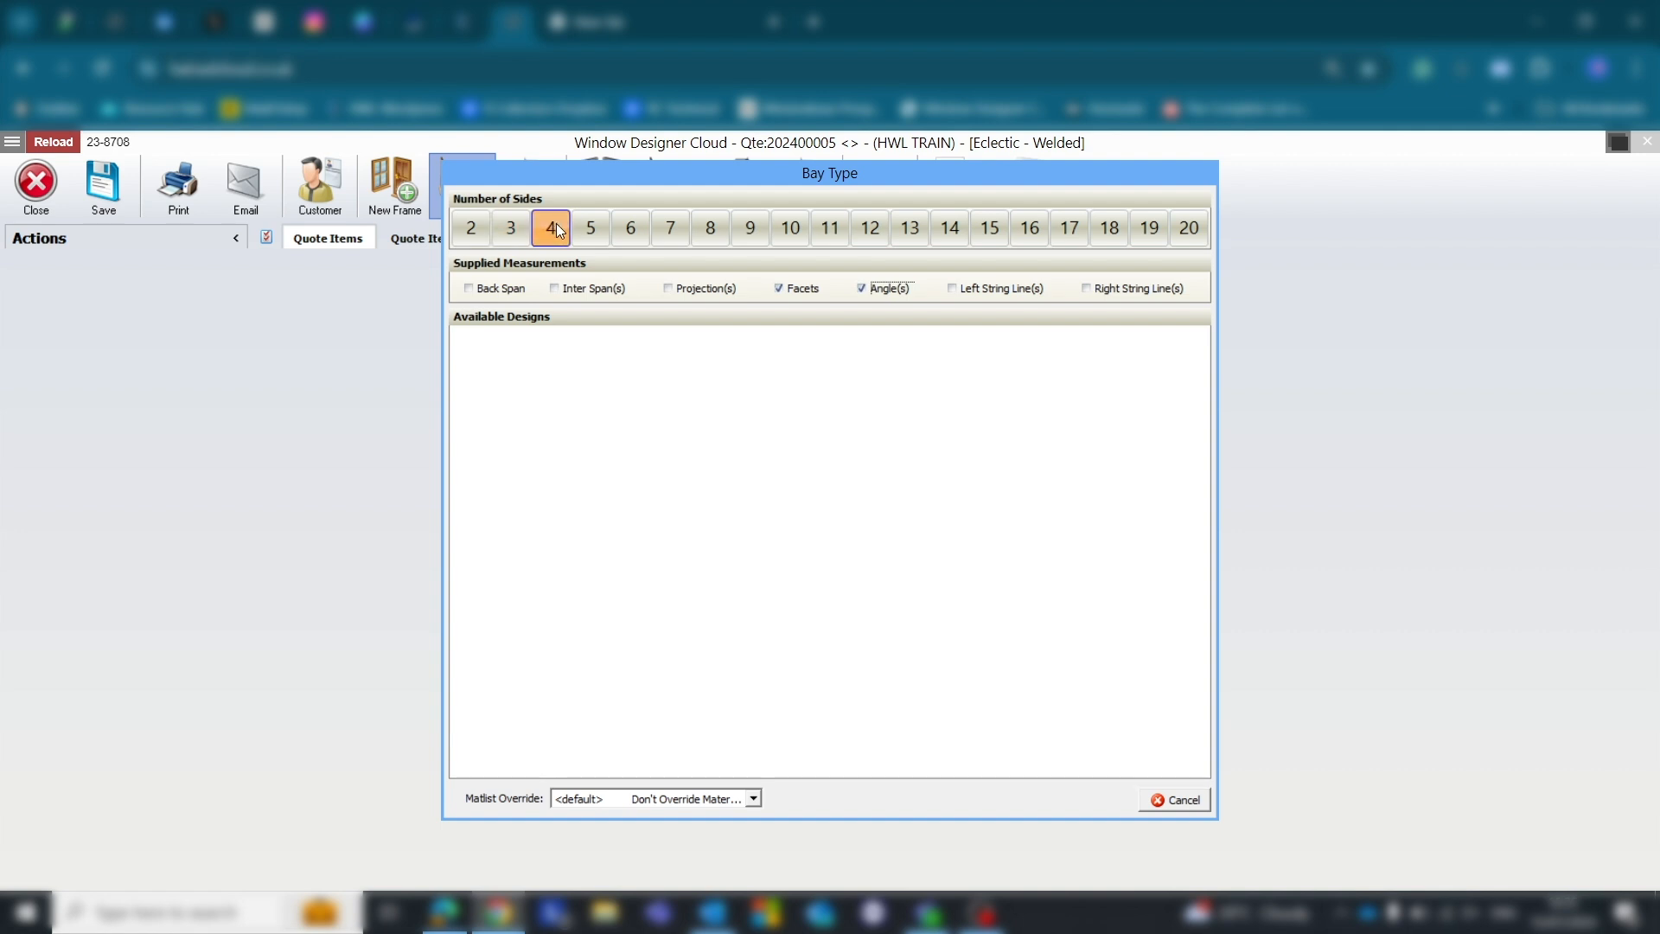
{"action": "left_click", "coordinate": [512, 227]}
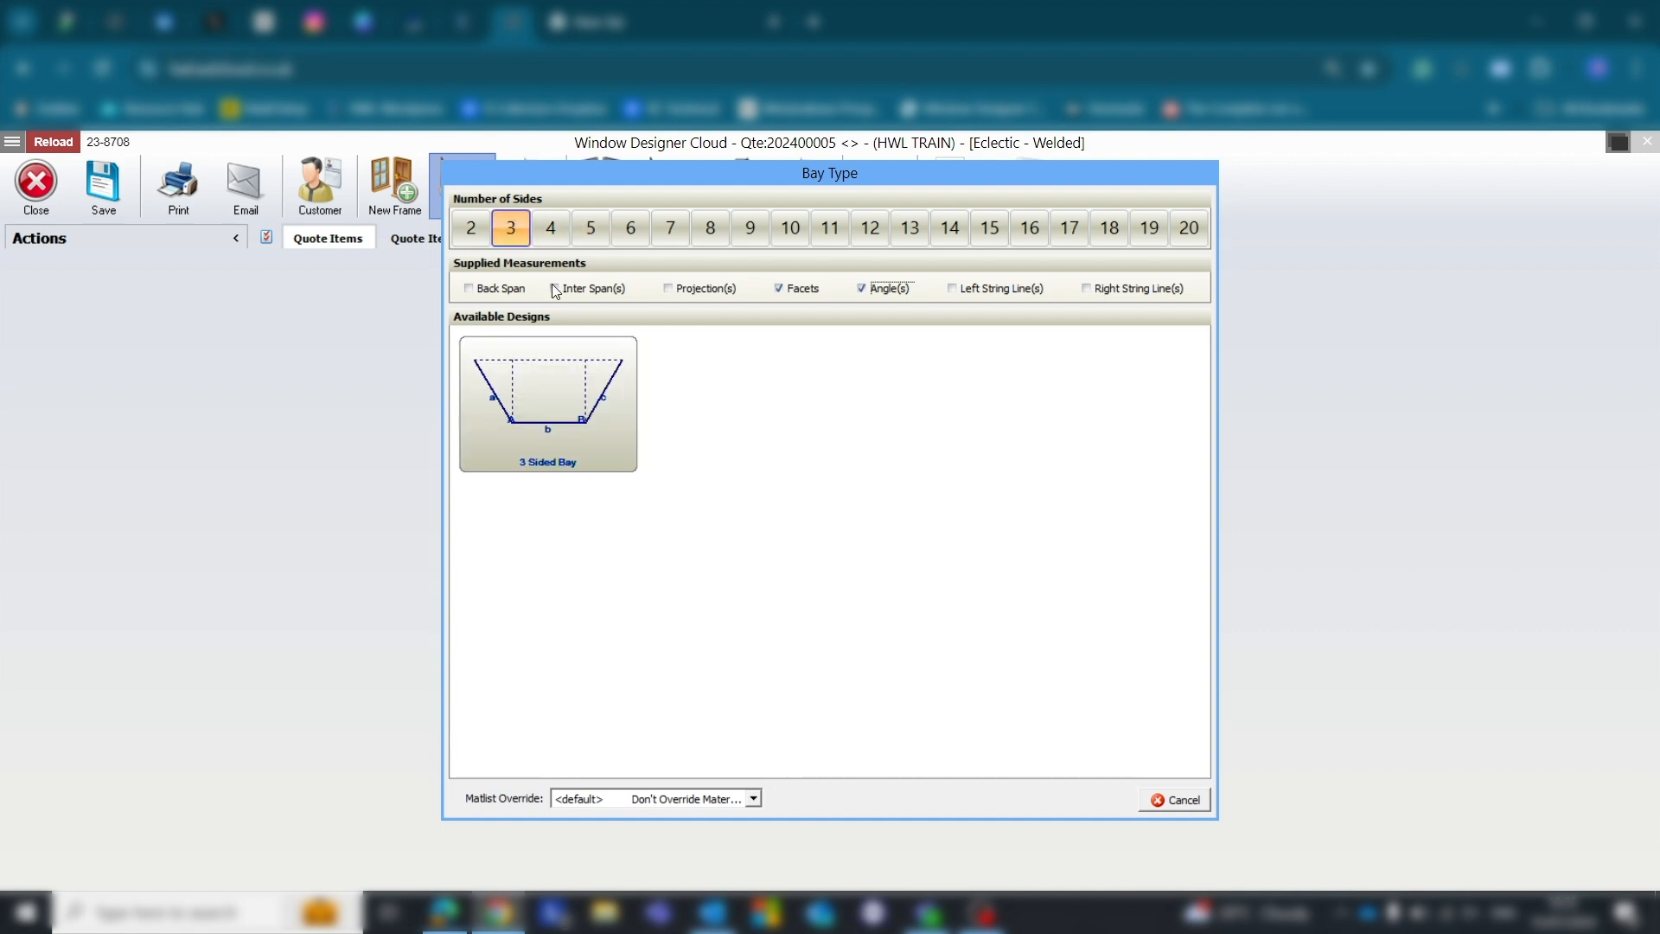
{"action": "left_click", "coordinate": [553, 386]}
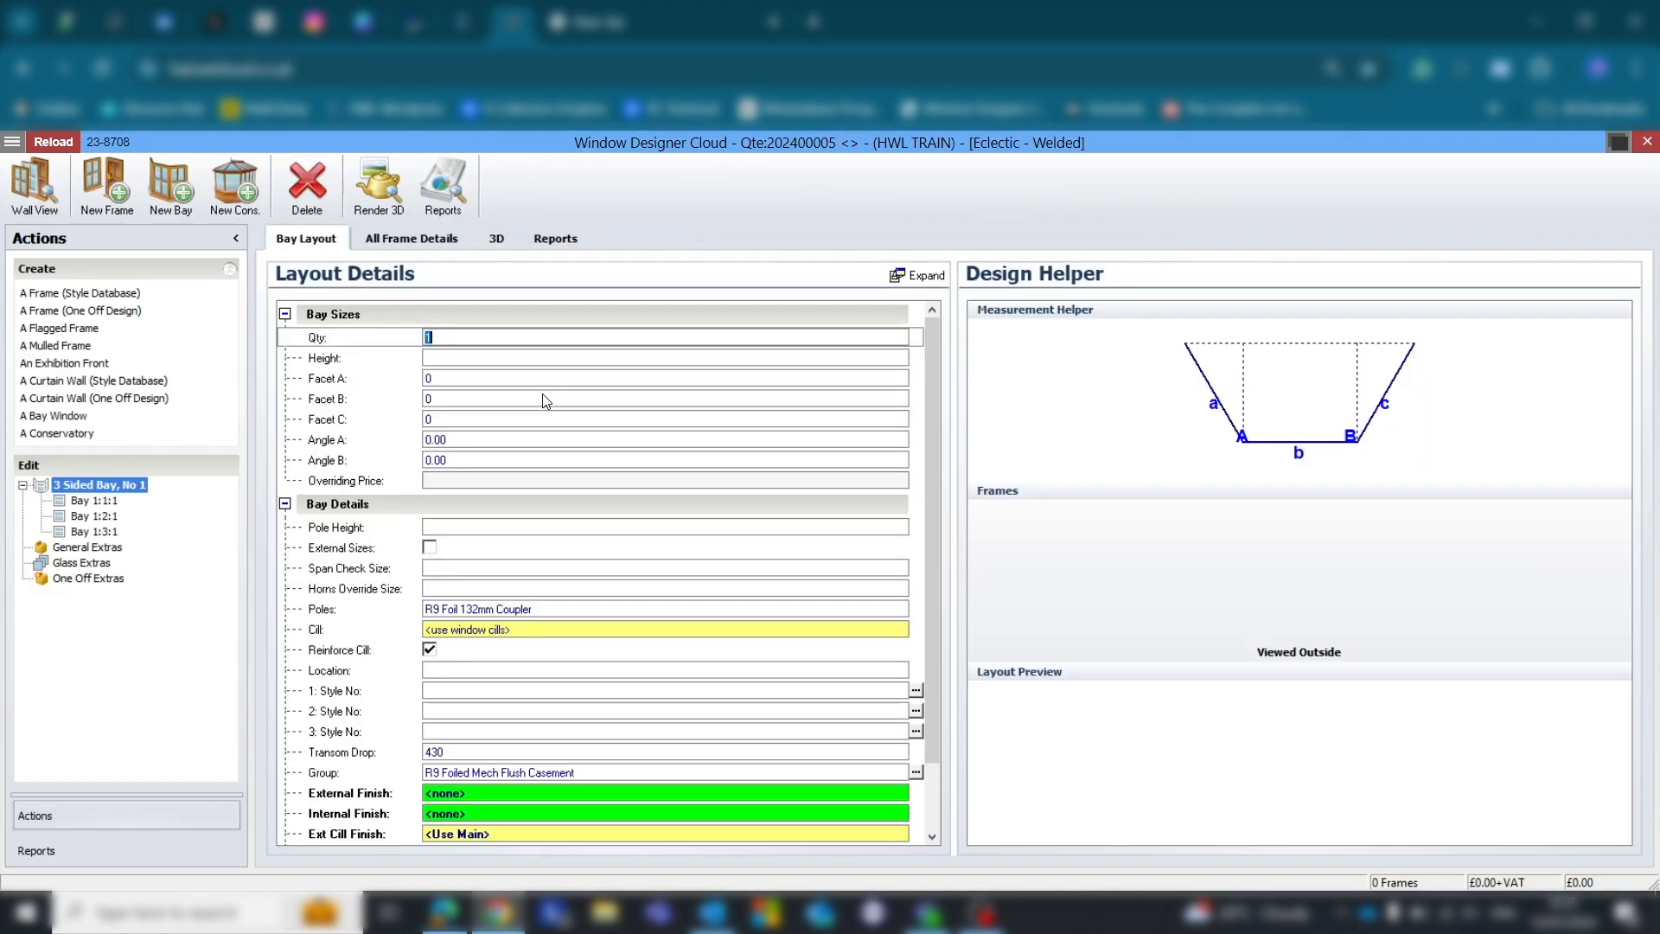
Set the bay's height to 1200 and facets A, B and C to 750 each.
{"action": "key", "text": "Tab"}
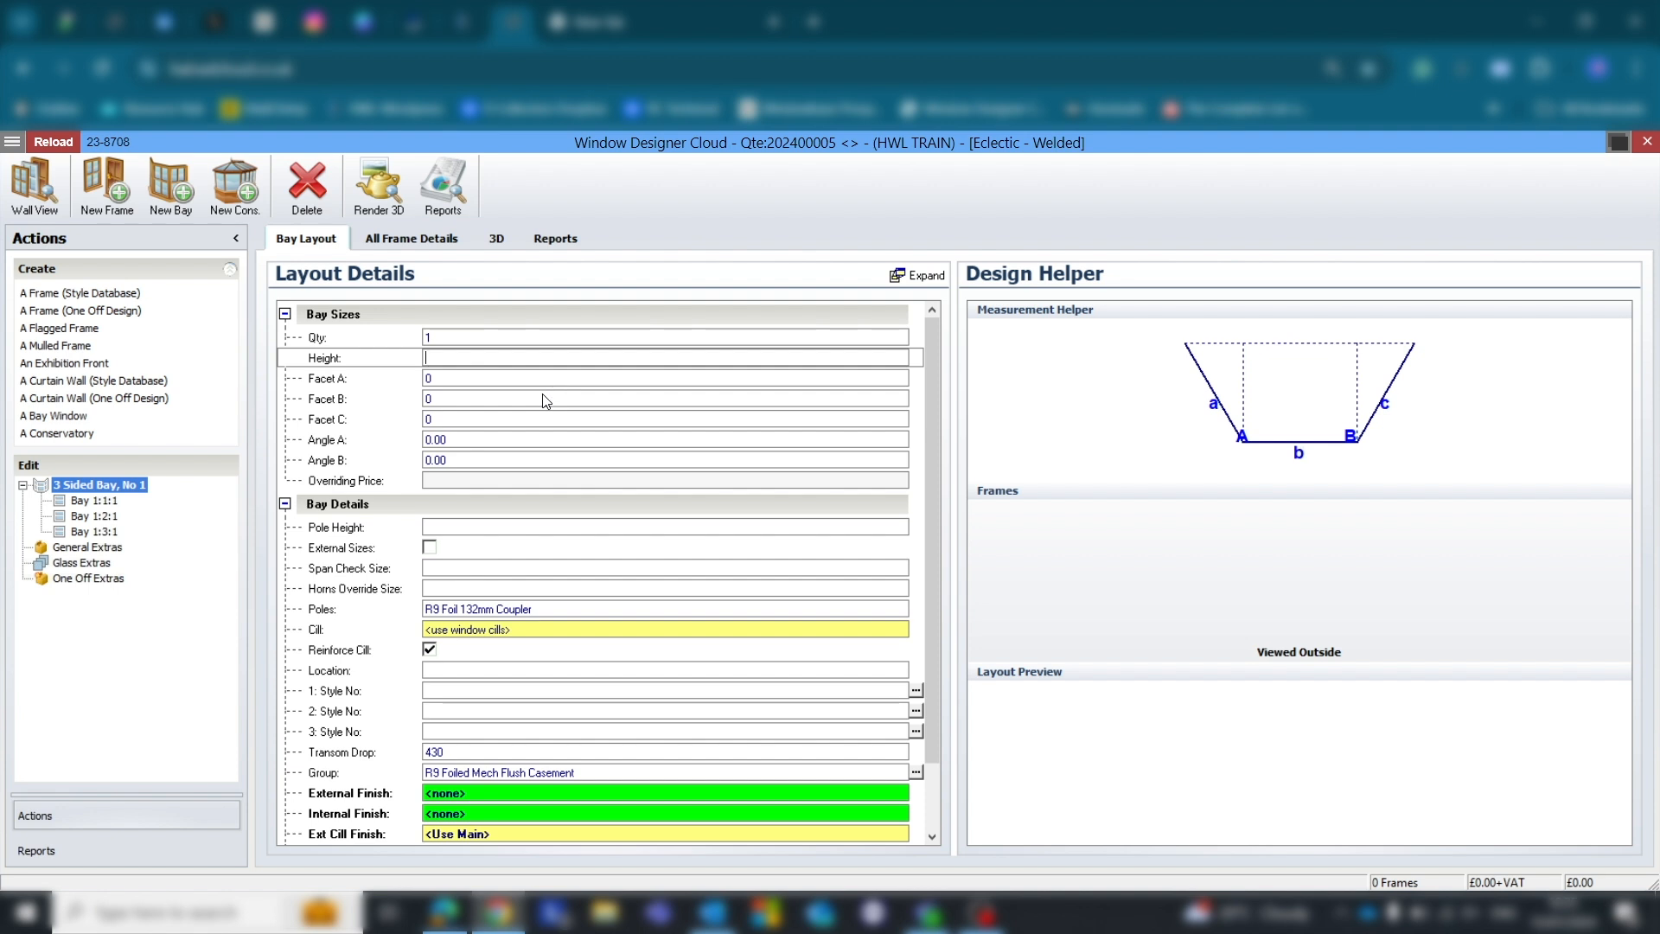
{"action": "type", "text": "1200"}
{"action": "key", "text": "Tab"}
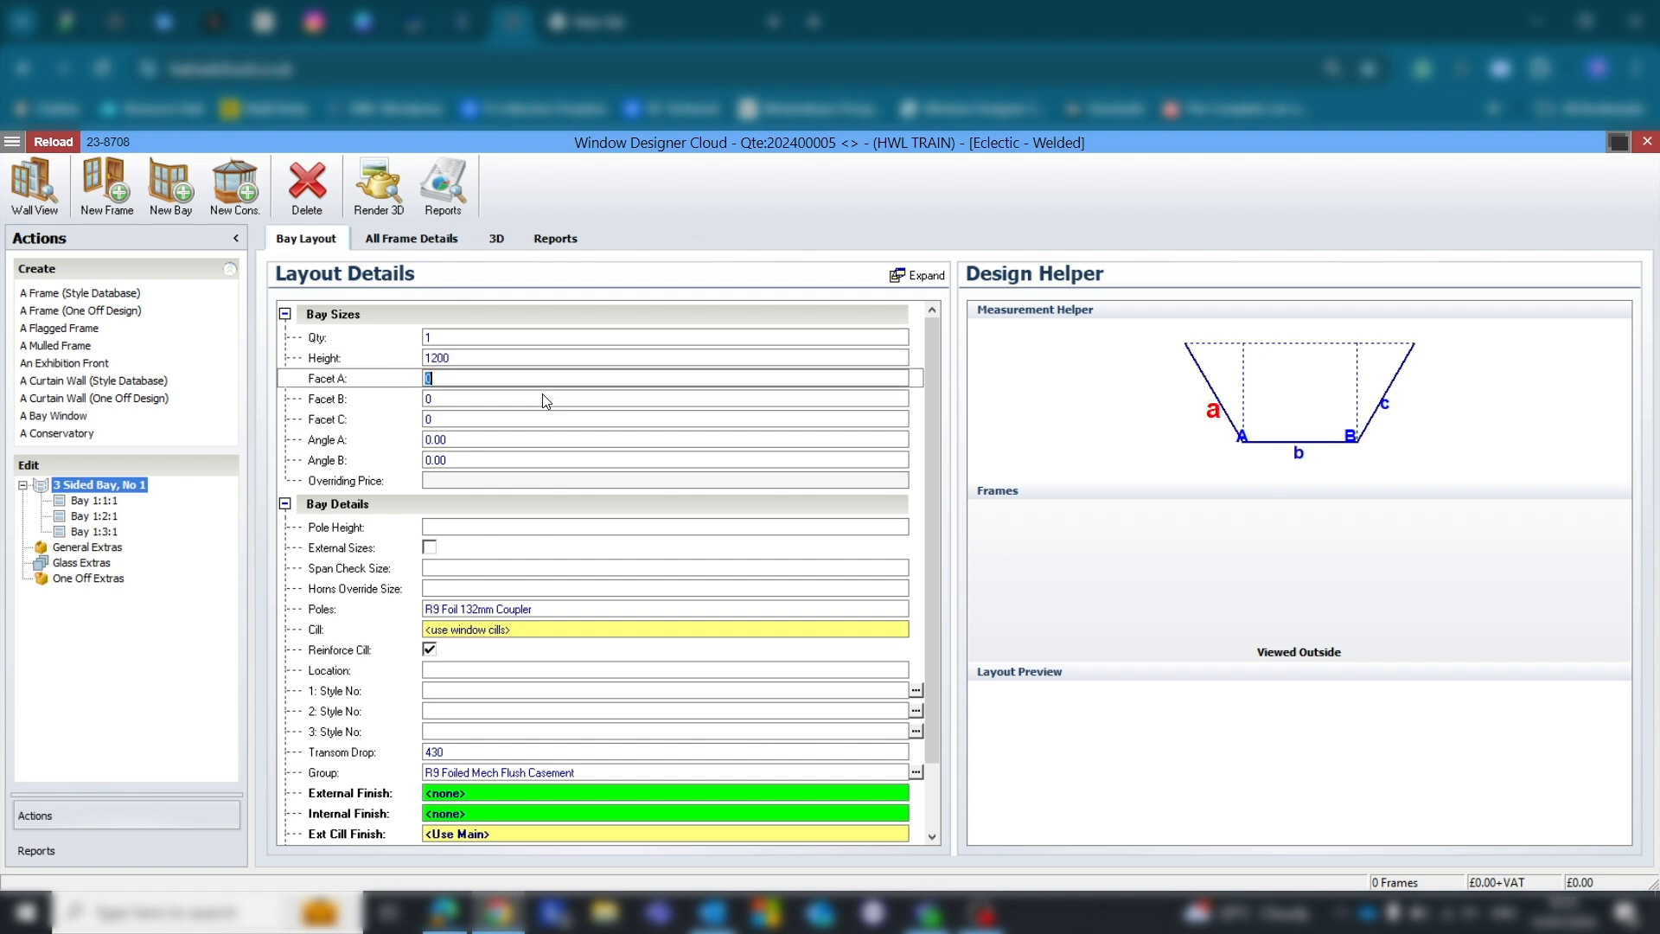
{"action": "type", "text": "750"}
{"action": "key", "text": "Tab"}
{"action": "type", "text": "750"}
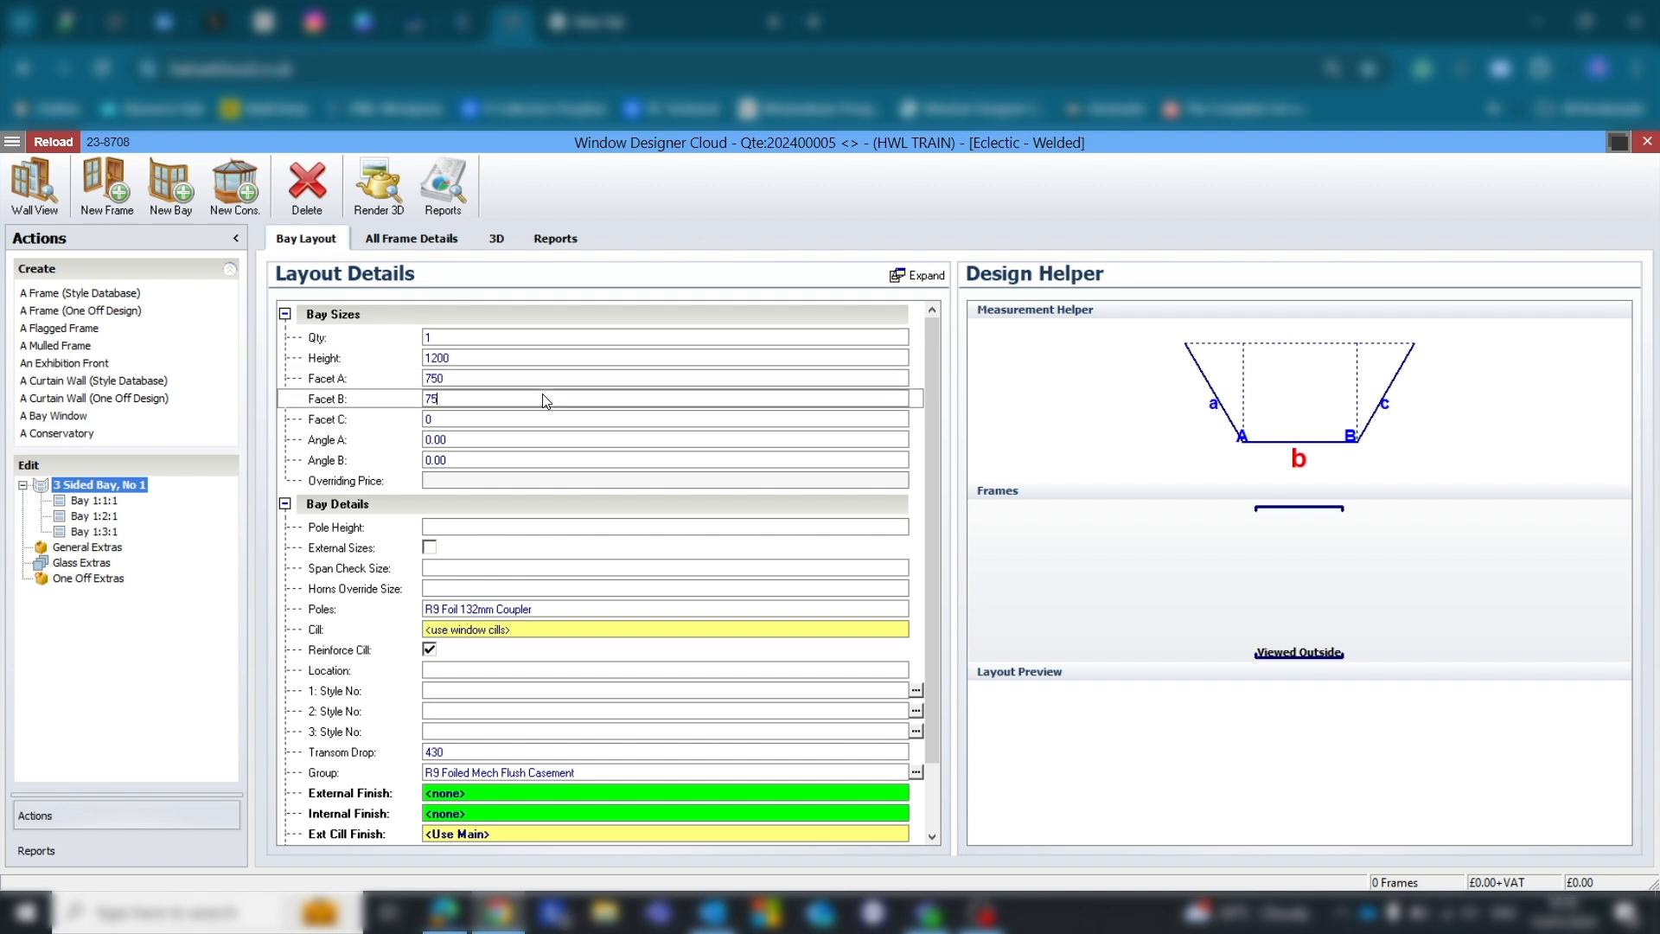
{"action": "key", "text": "Tab"}
{"action": "type", "text": "750"}
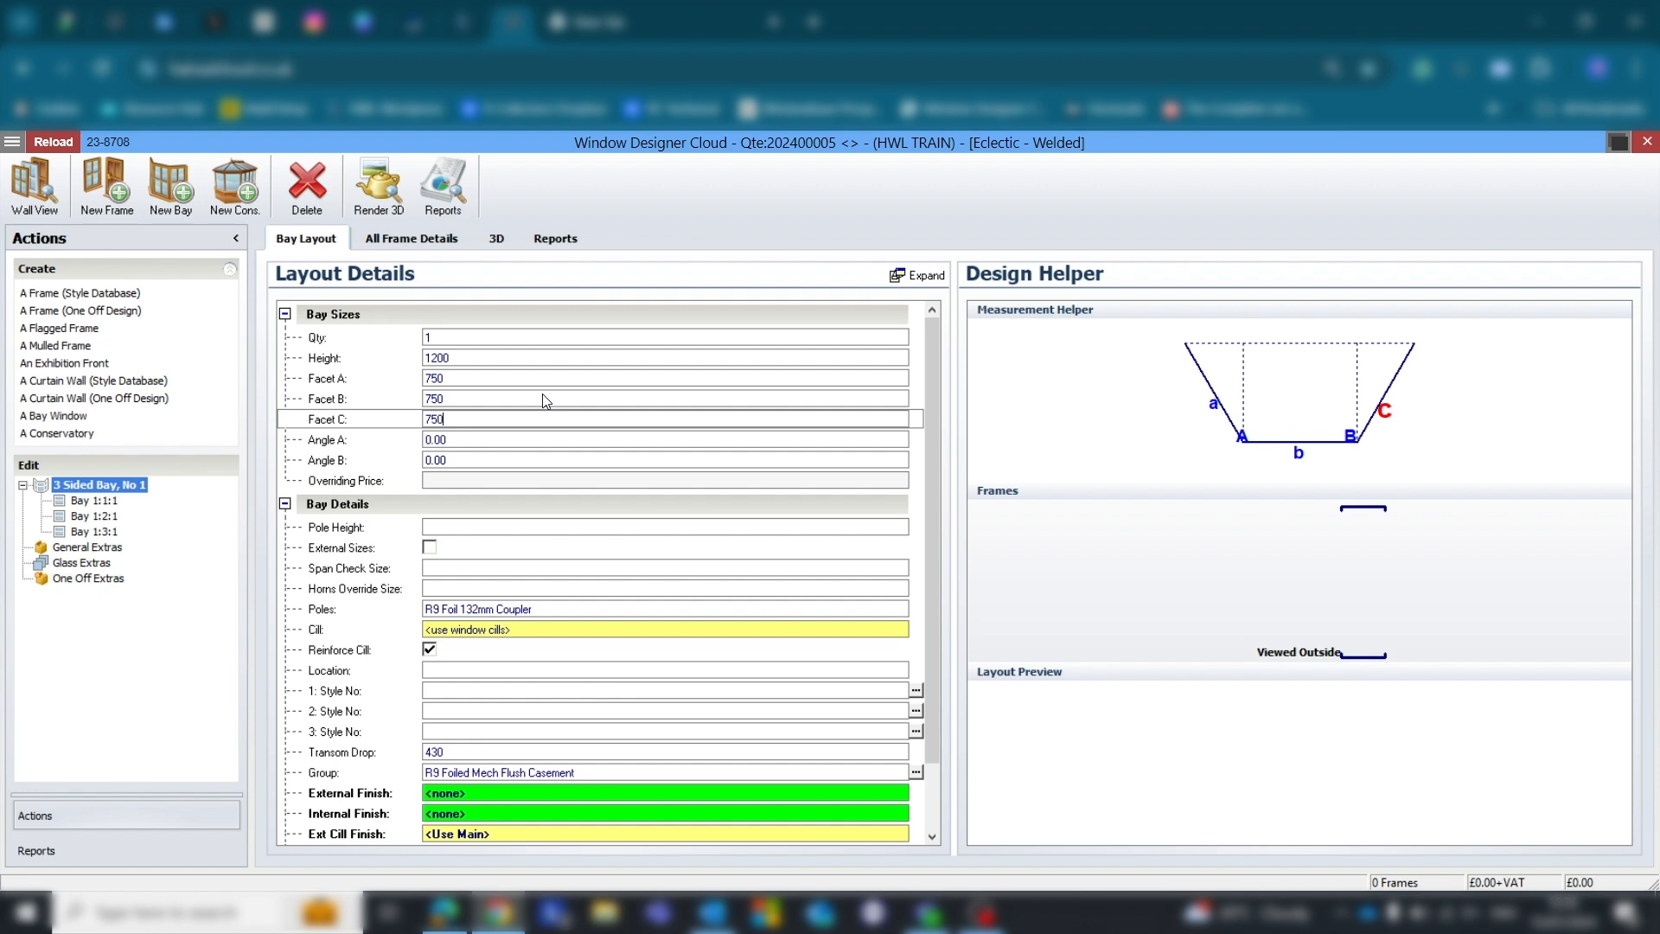
Set the bay's angles A and B to 135 degrees each.
{"action": "key", "text": "Tab"}
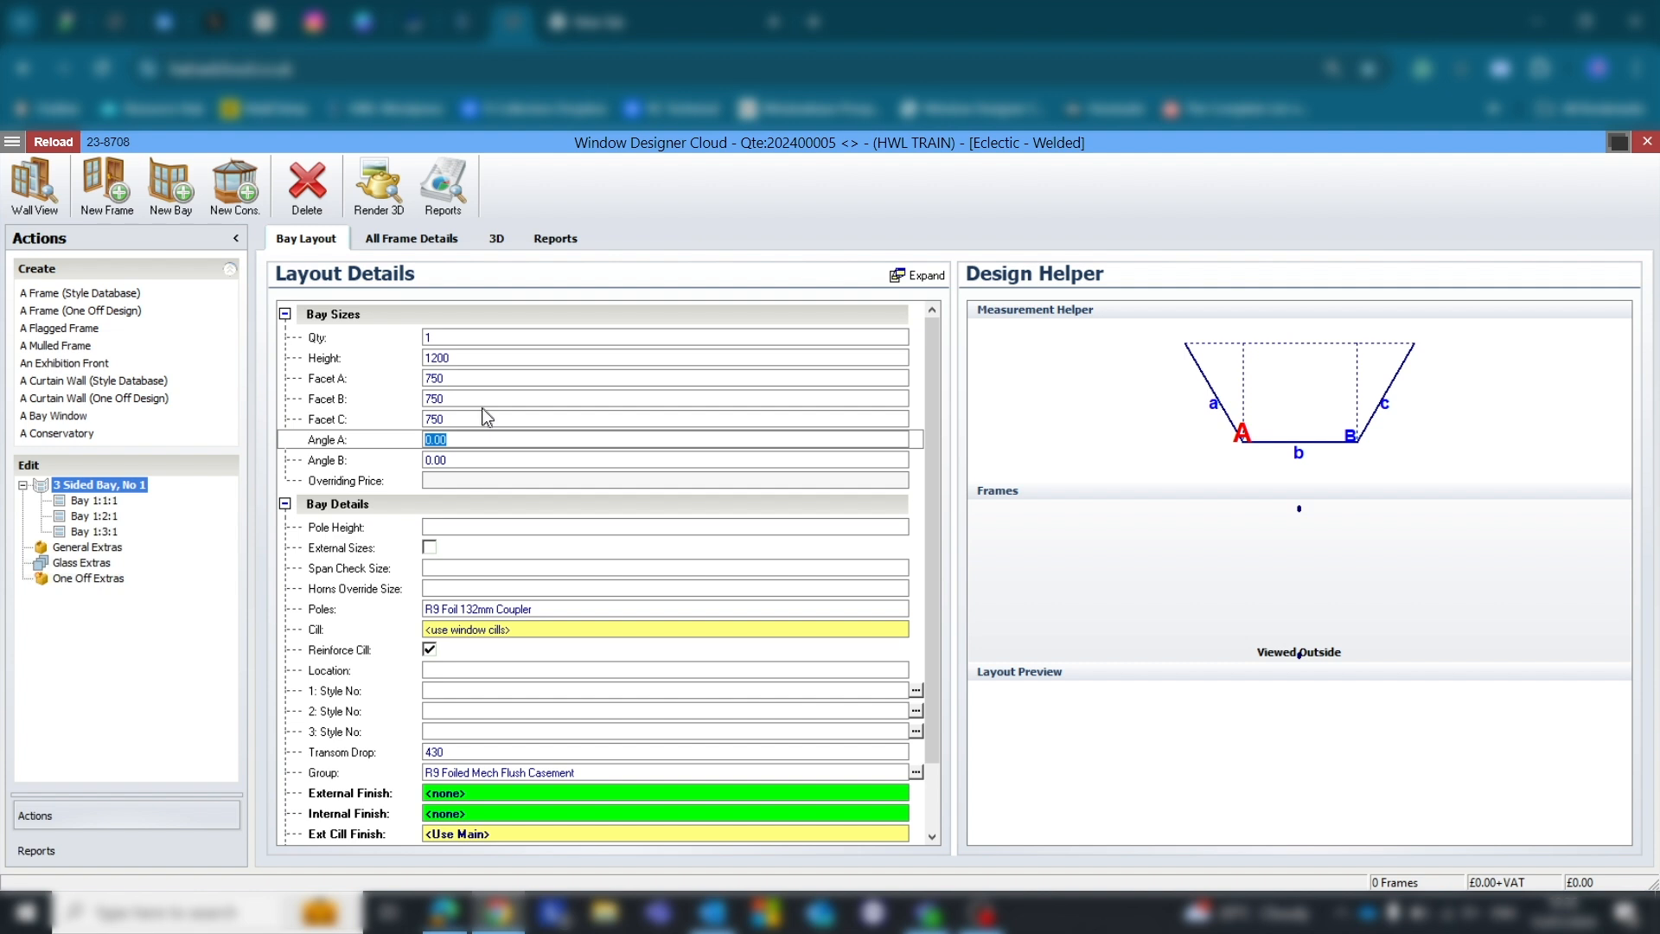
{"action": "type", "text": "135"}
{"action": "key", "text": "Tab"}
{"action": "type", "text": "13"}
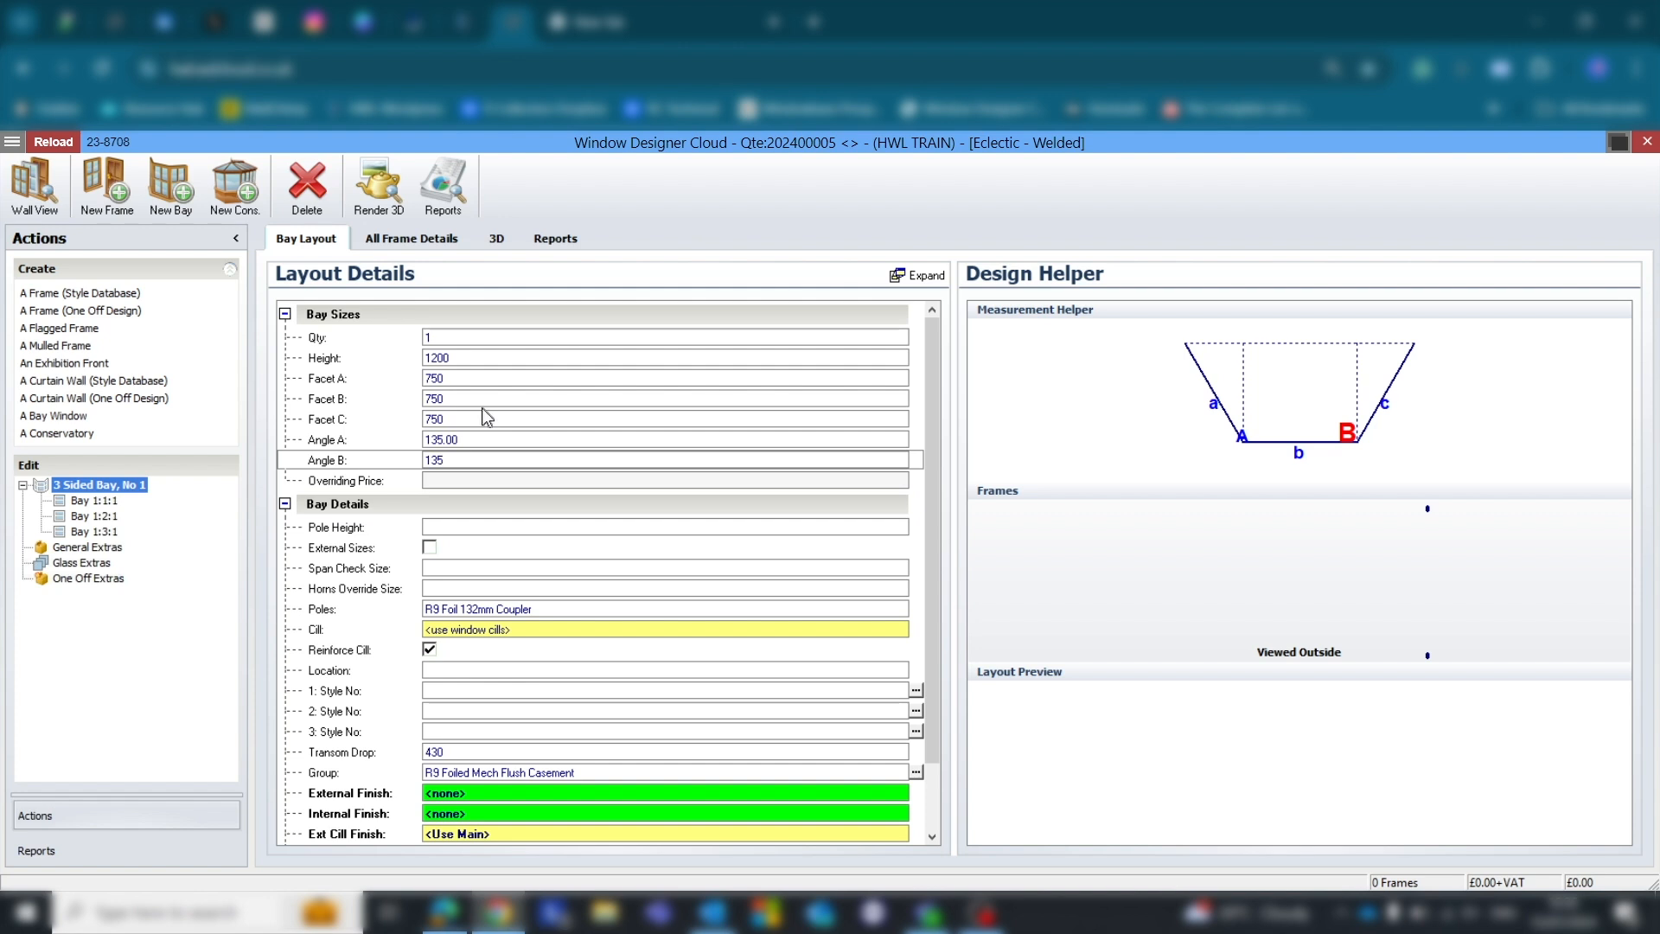
{"action": "key", "text": "Tab"}
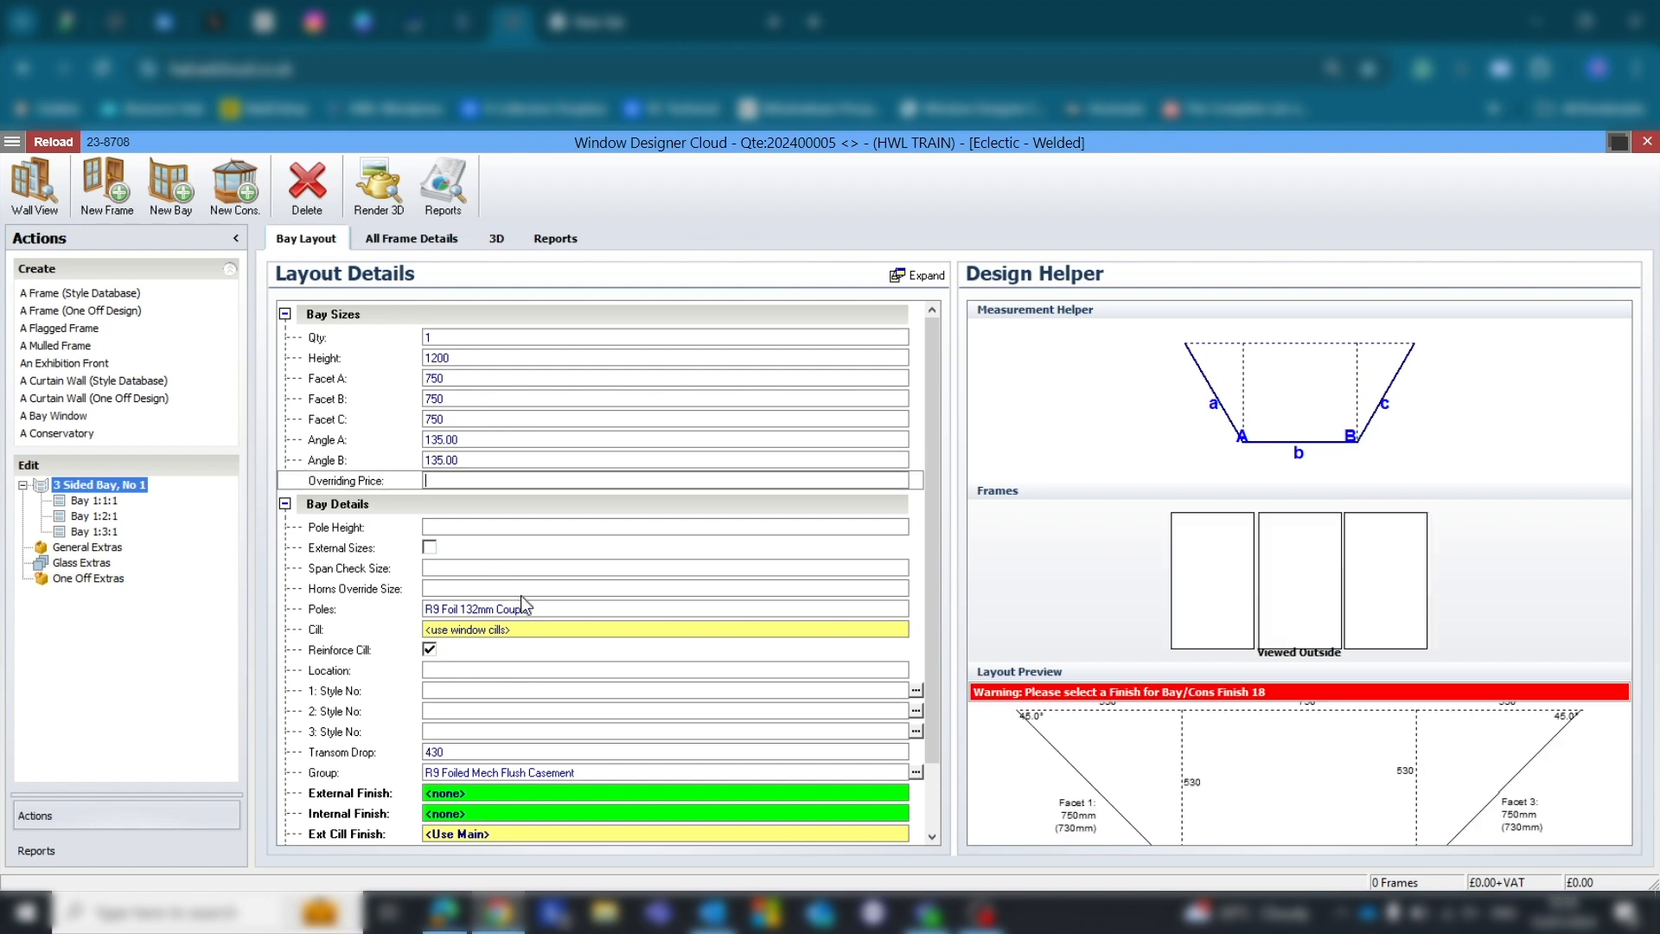
Set the bay's poles to the L/B R7 Foil/Solid 132mm coupler.
{"action": "key", "text": "Tab"}
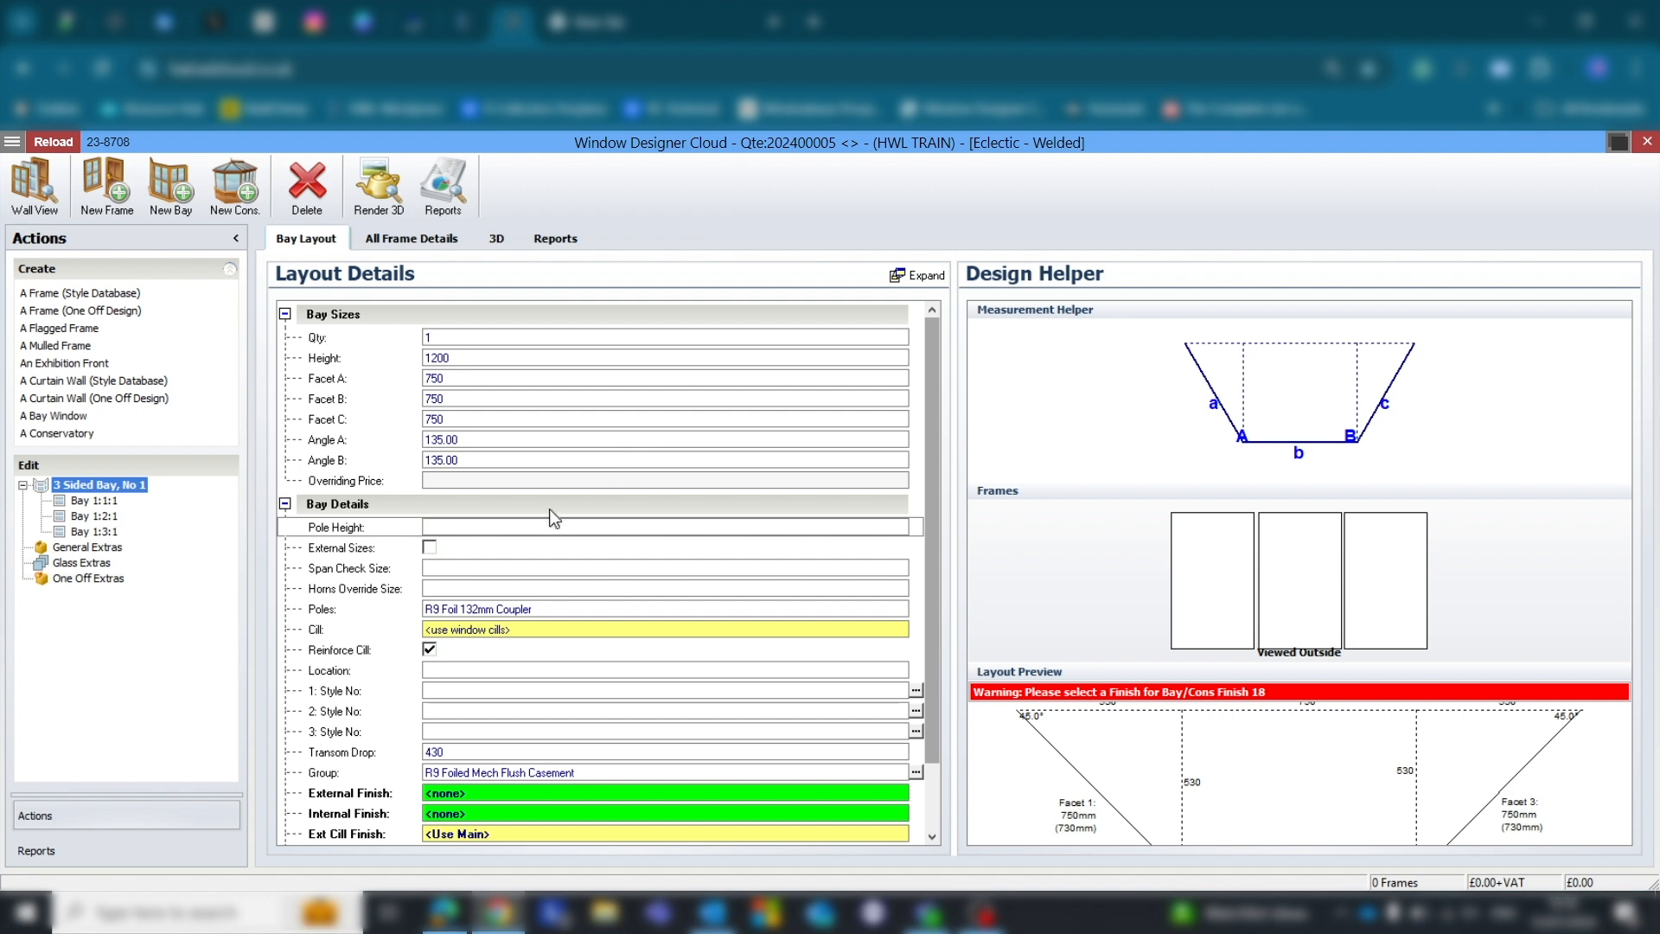
{"action": "key", "text": "Tab"}
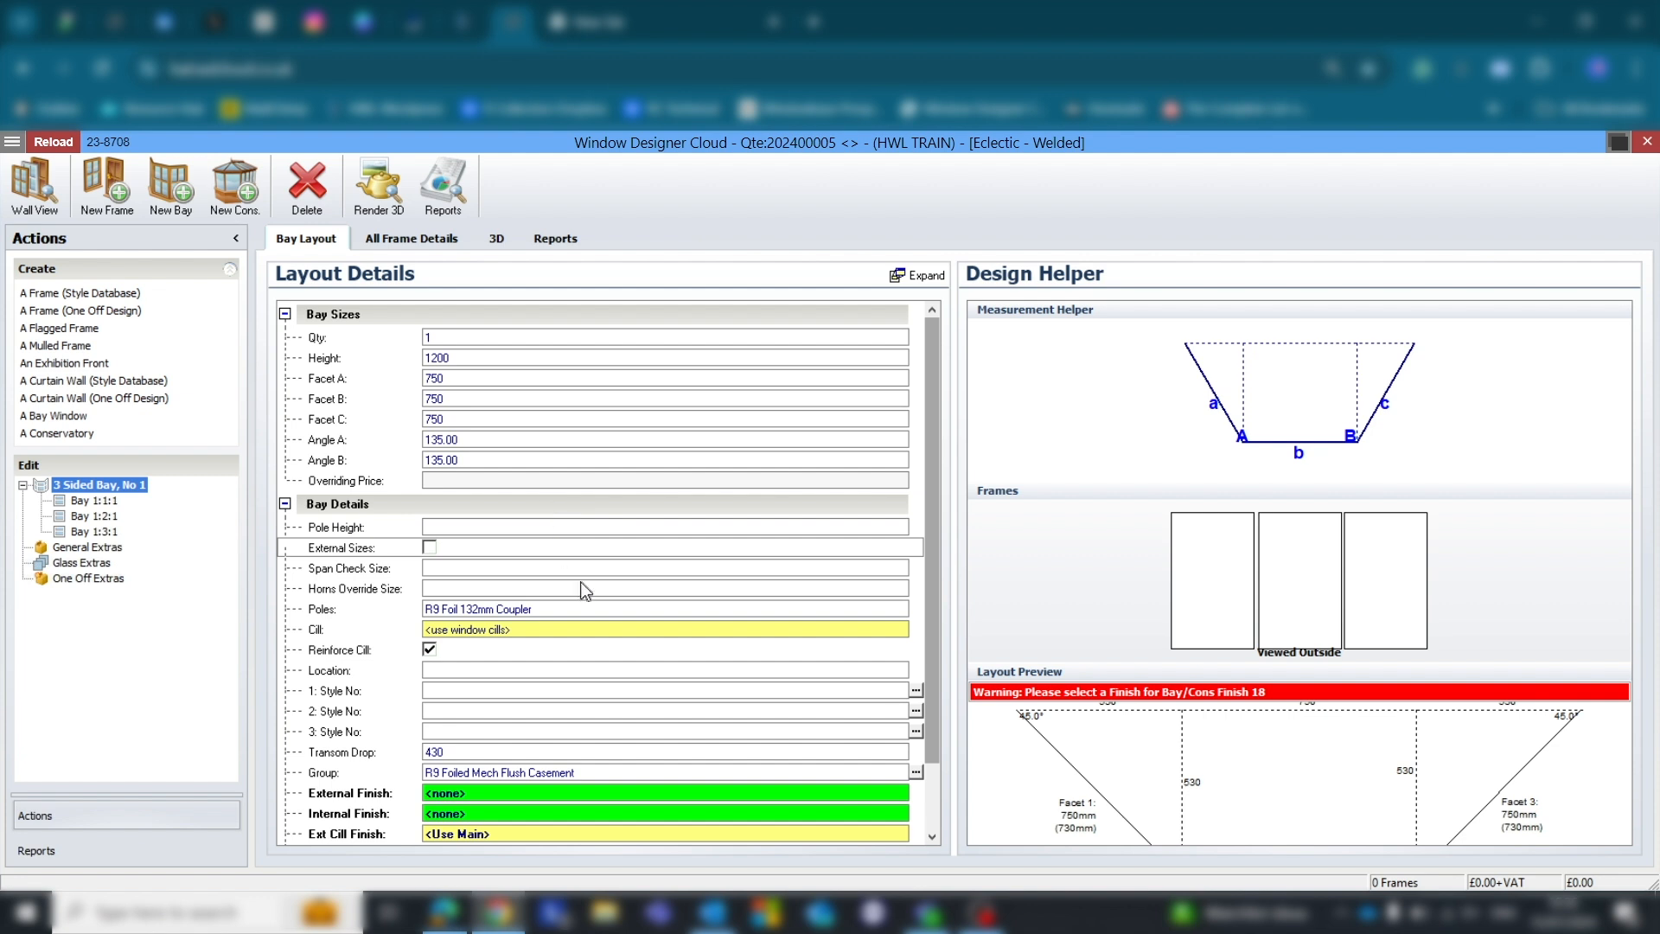
{"action": "key", "text": "Tab"}
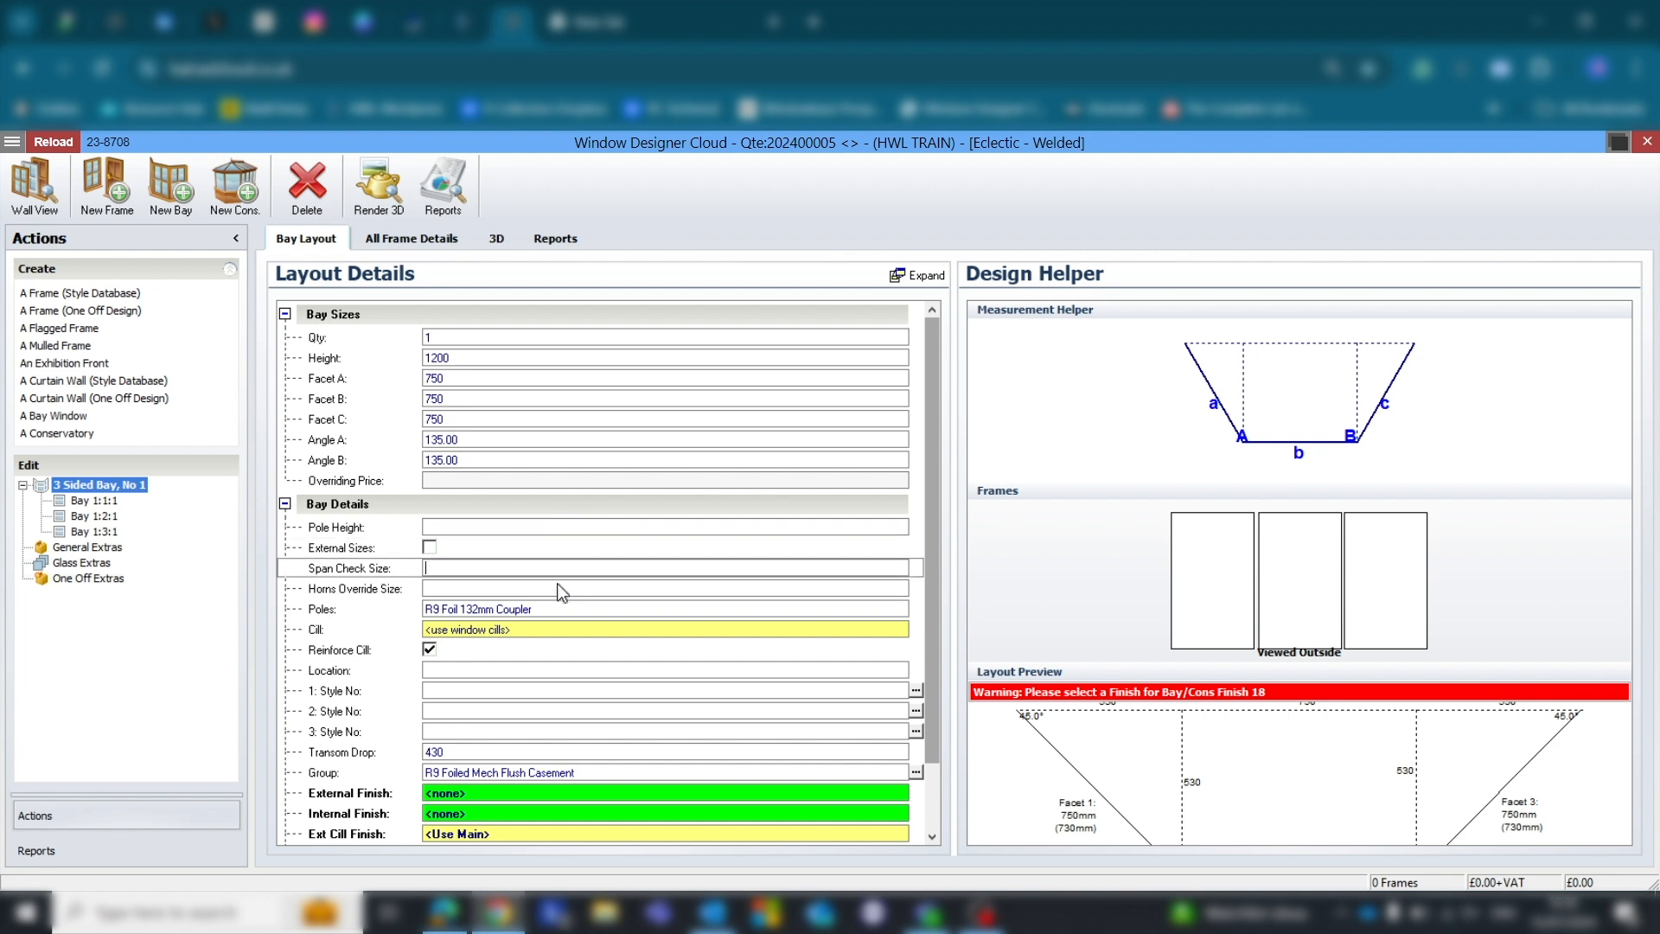
{"action": "left_click", "coordinate": [485, 588]}
{"action": "left_click", "coordinate": [575, 608]}
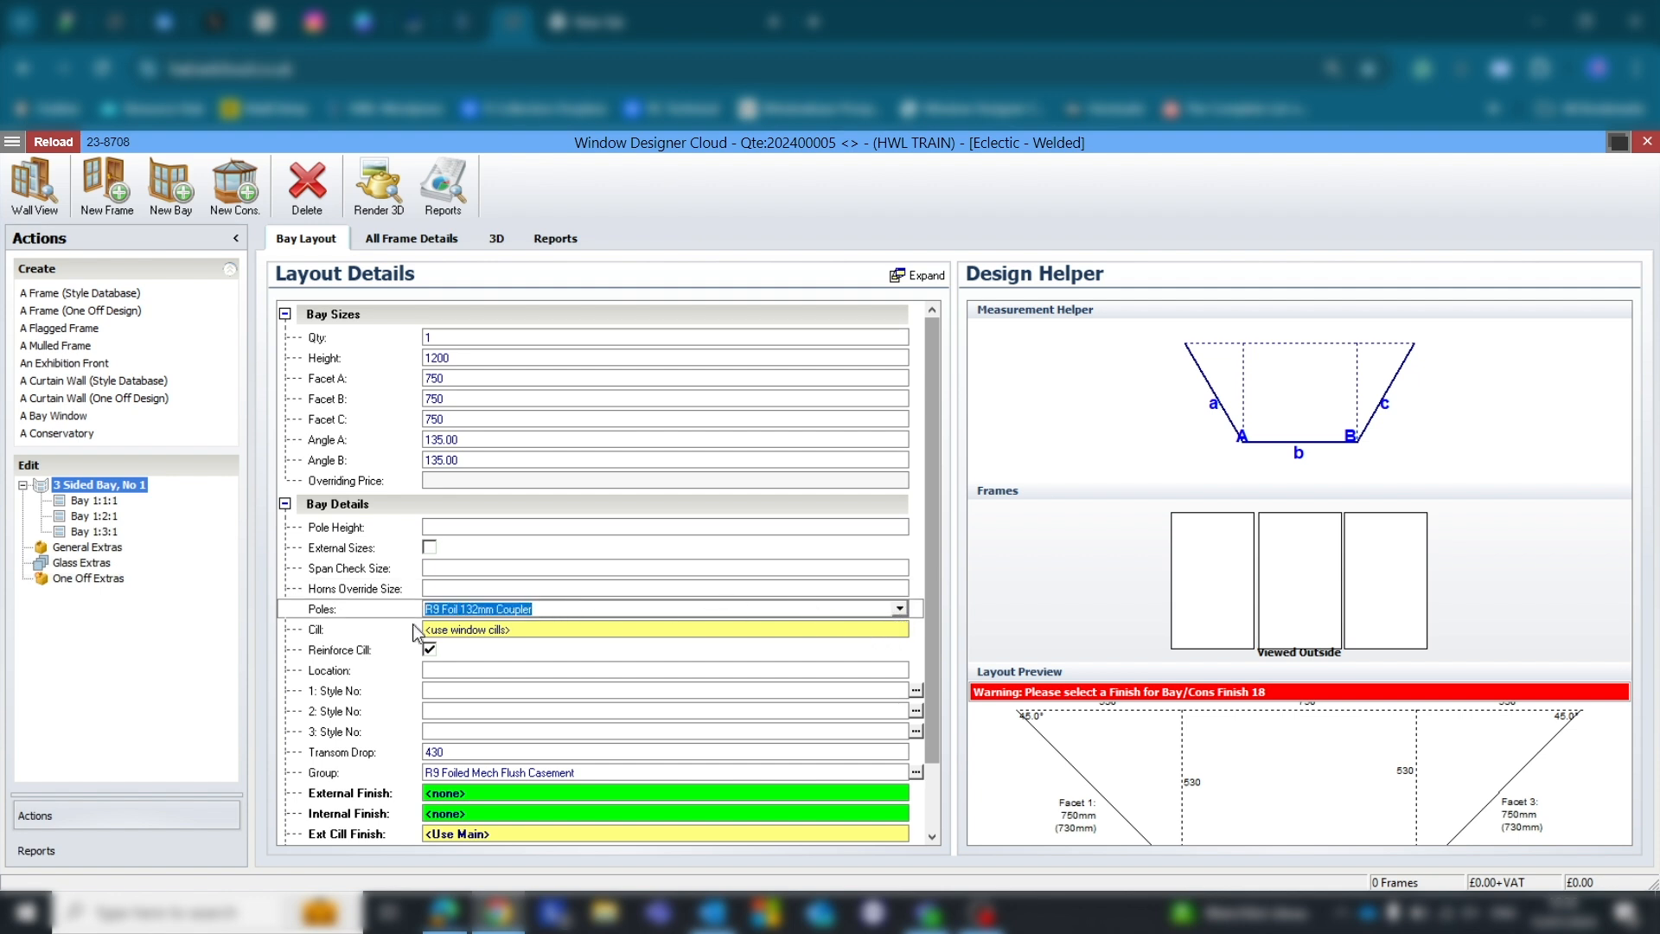
{"action": "left_click", "coordinate": [897, 610]}
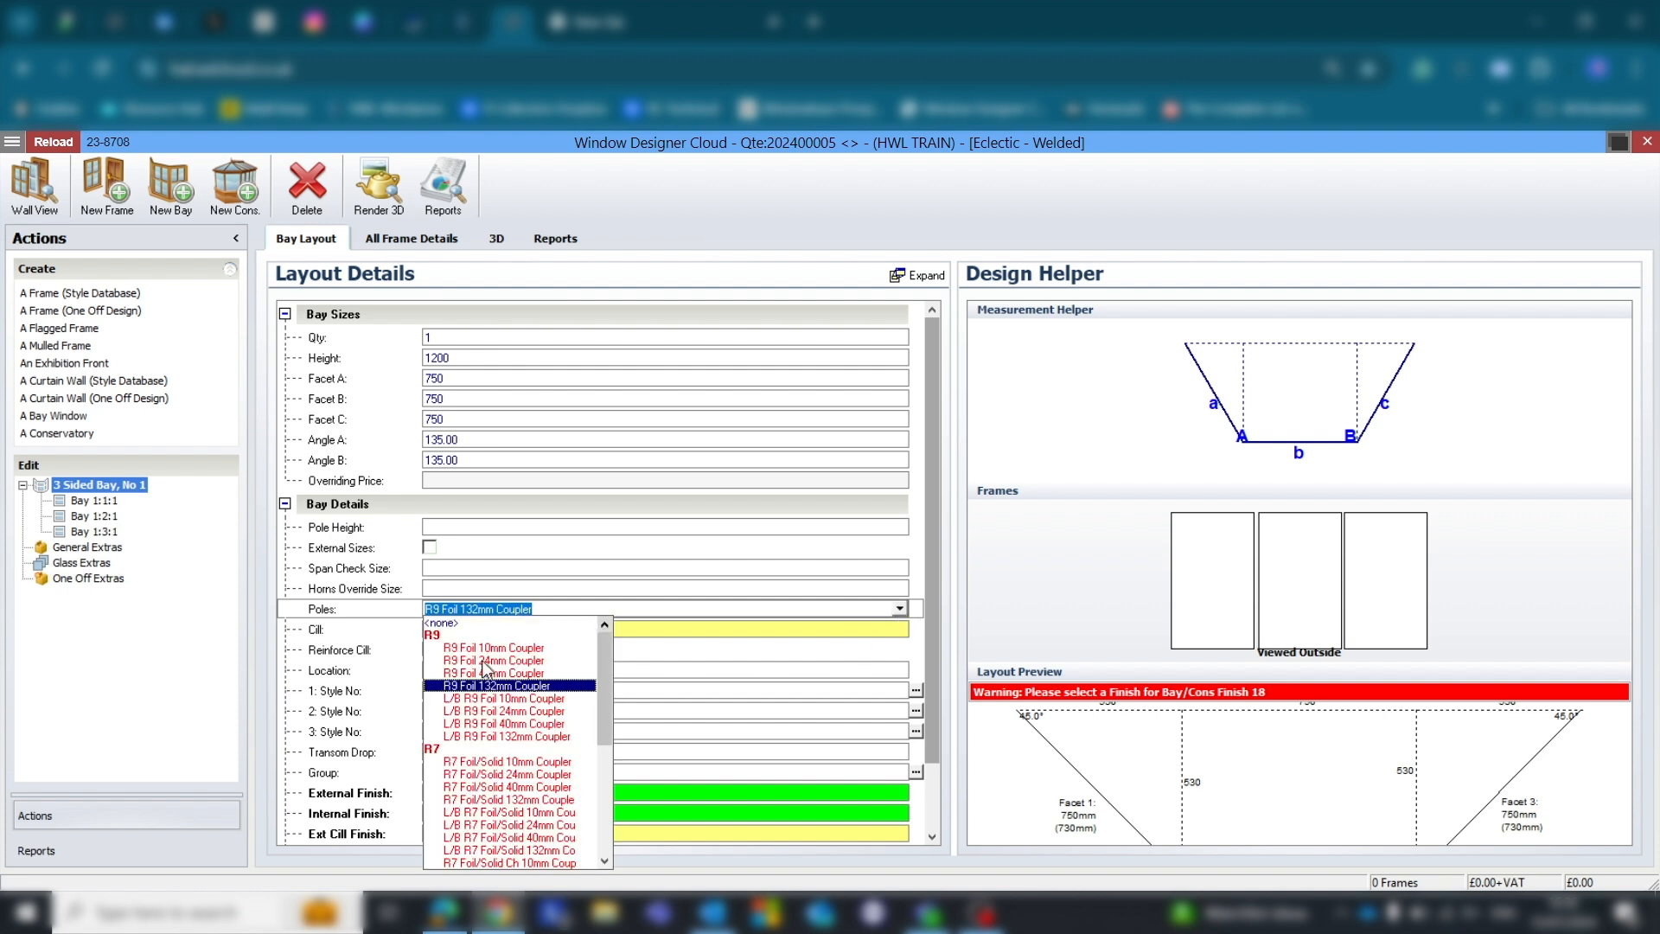
{"action": "scroll", "coordinate": [608, 752], "scroll_direction": "down", "scroll_amount": 2}
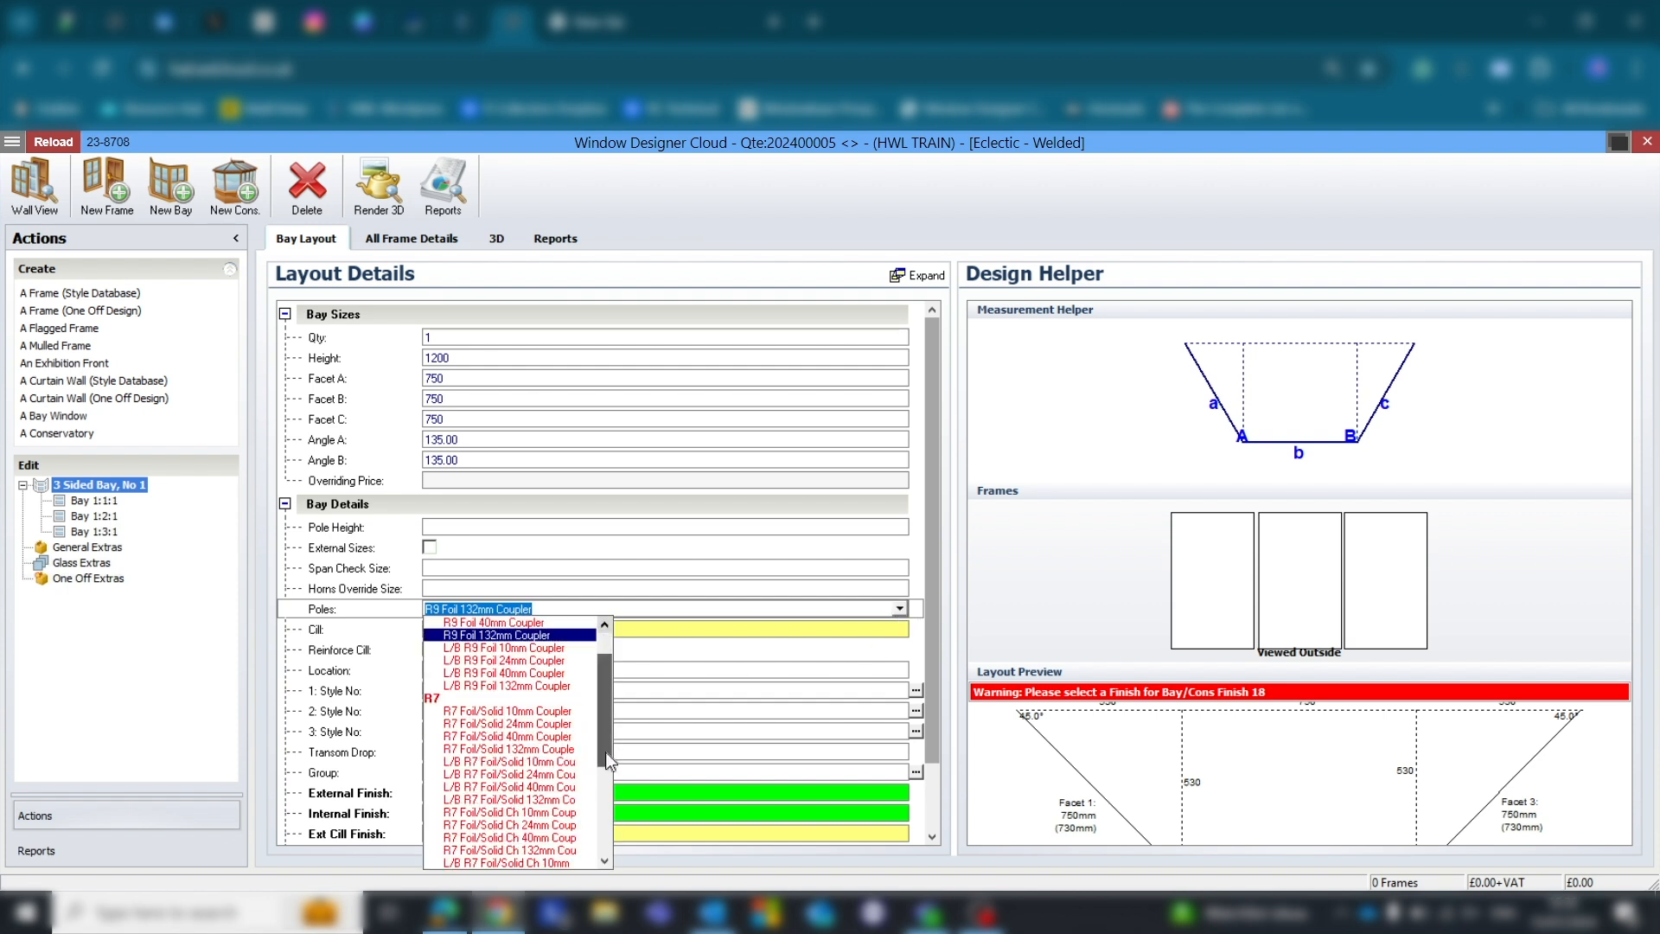
{"action": "scroll", "coordinate": [607, 759], "scroll_direction": "down", "scroll_amount": 2}
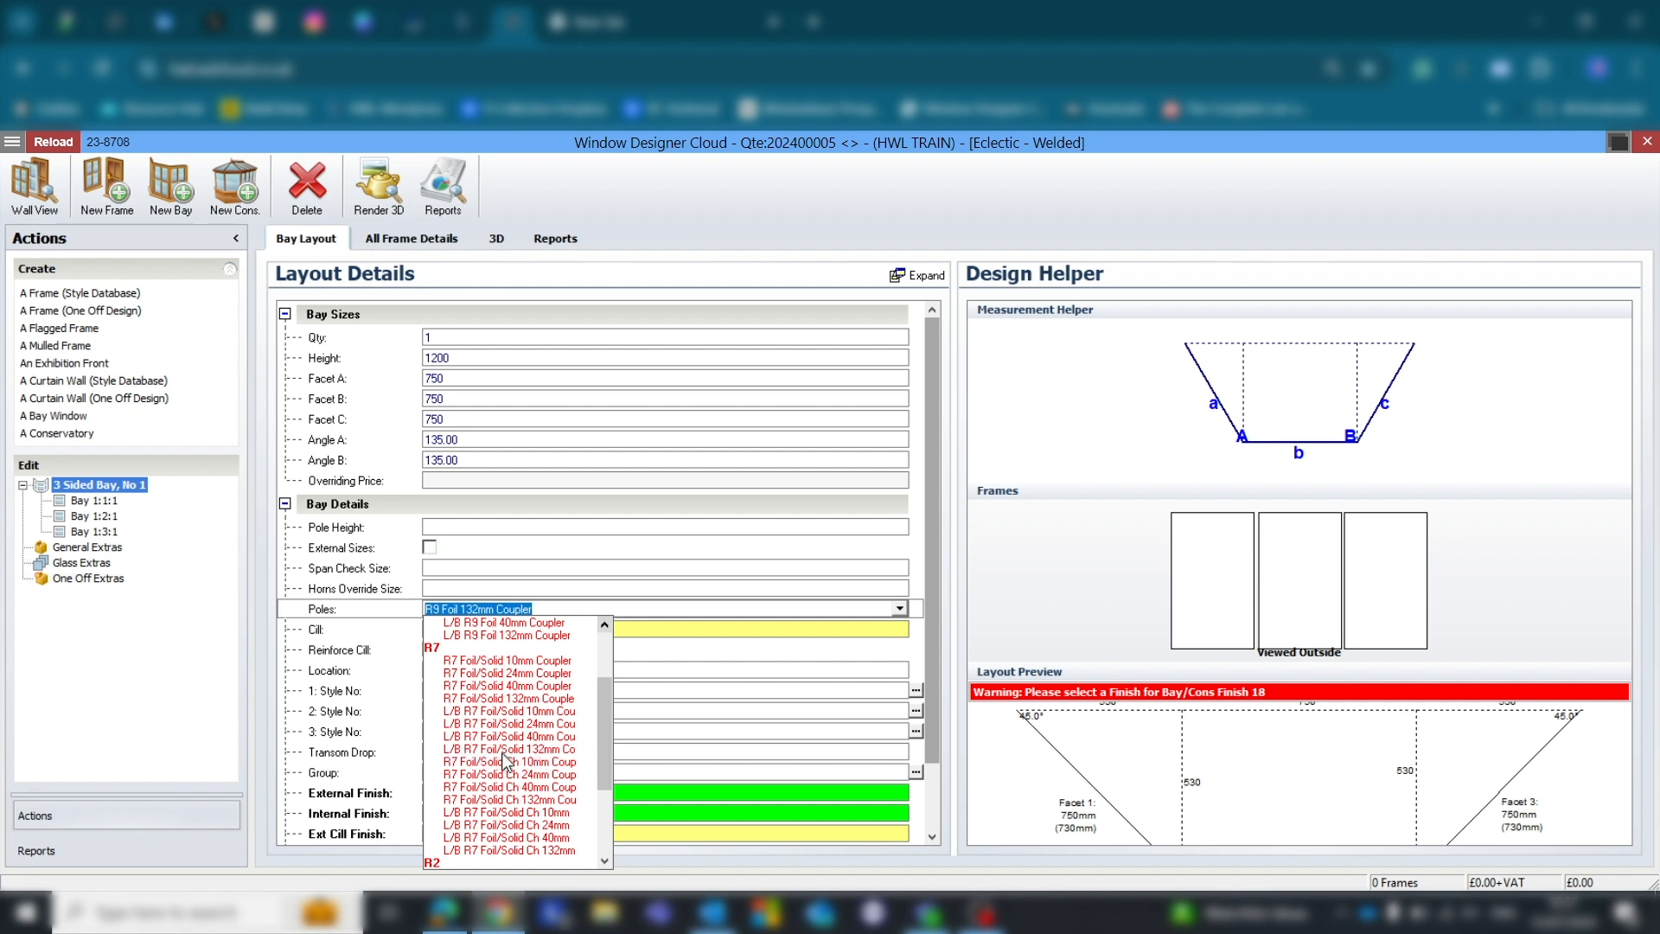
{"action": "left_click", "coordinate": [518, 749]}
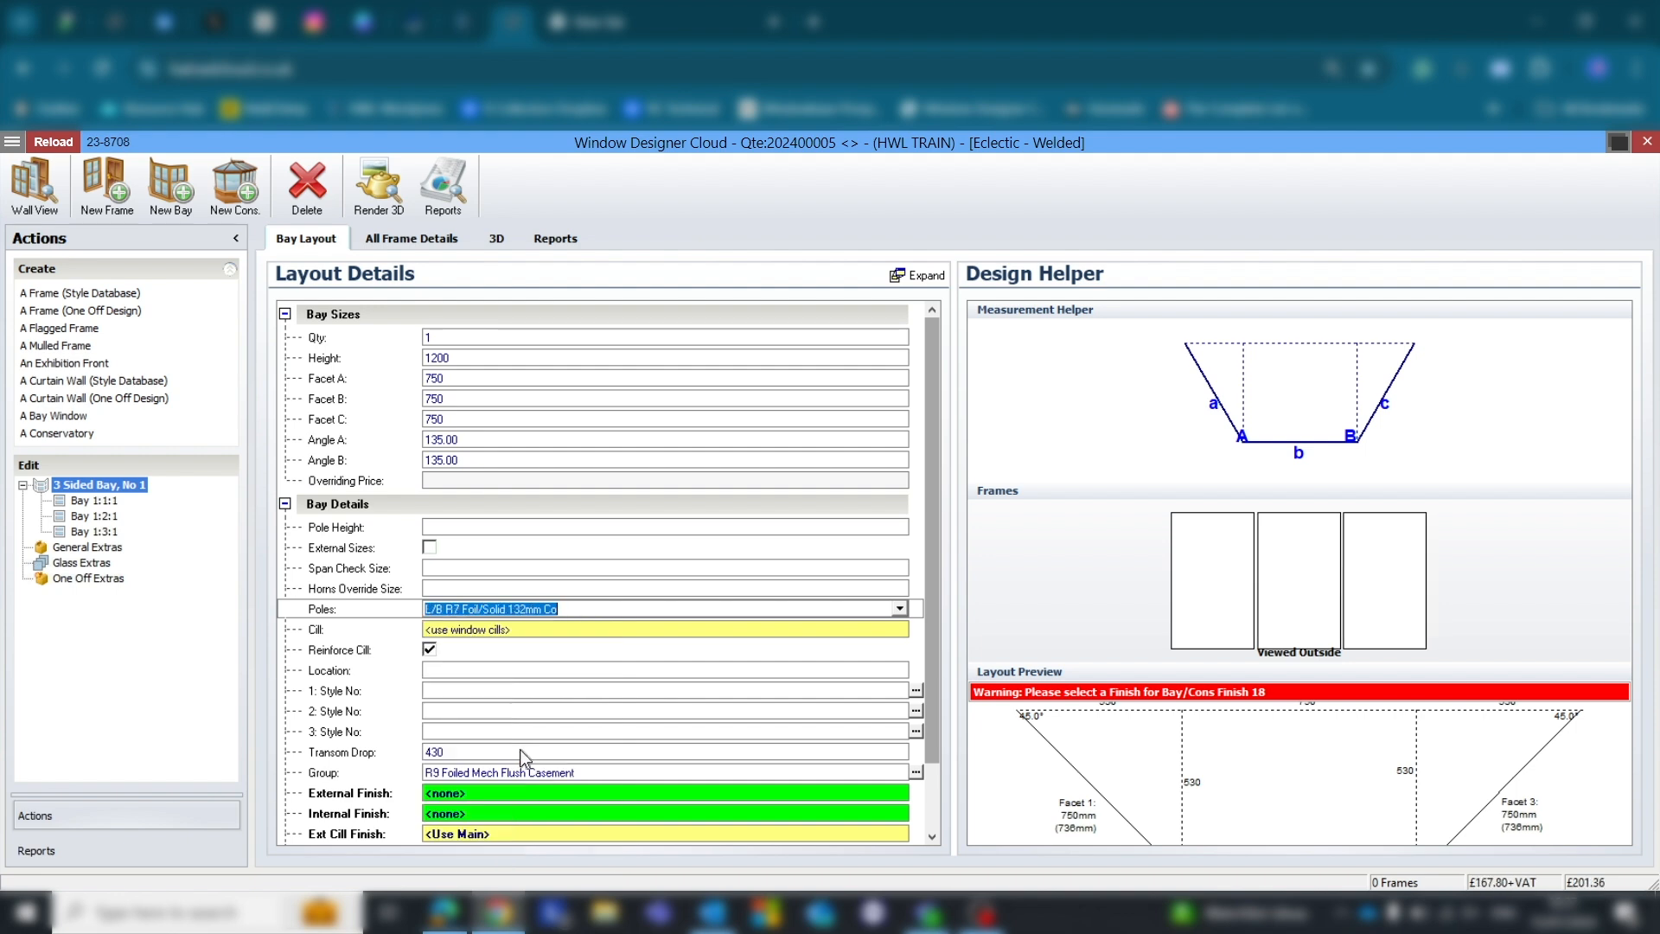
Choose the Radlington 165x30mm cill from the R7 range without cill infill and set the bay's location to LOUNGE.
{"action": "left_click", "coordinate": [482, 630]}
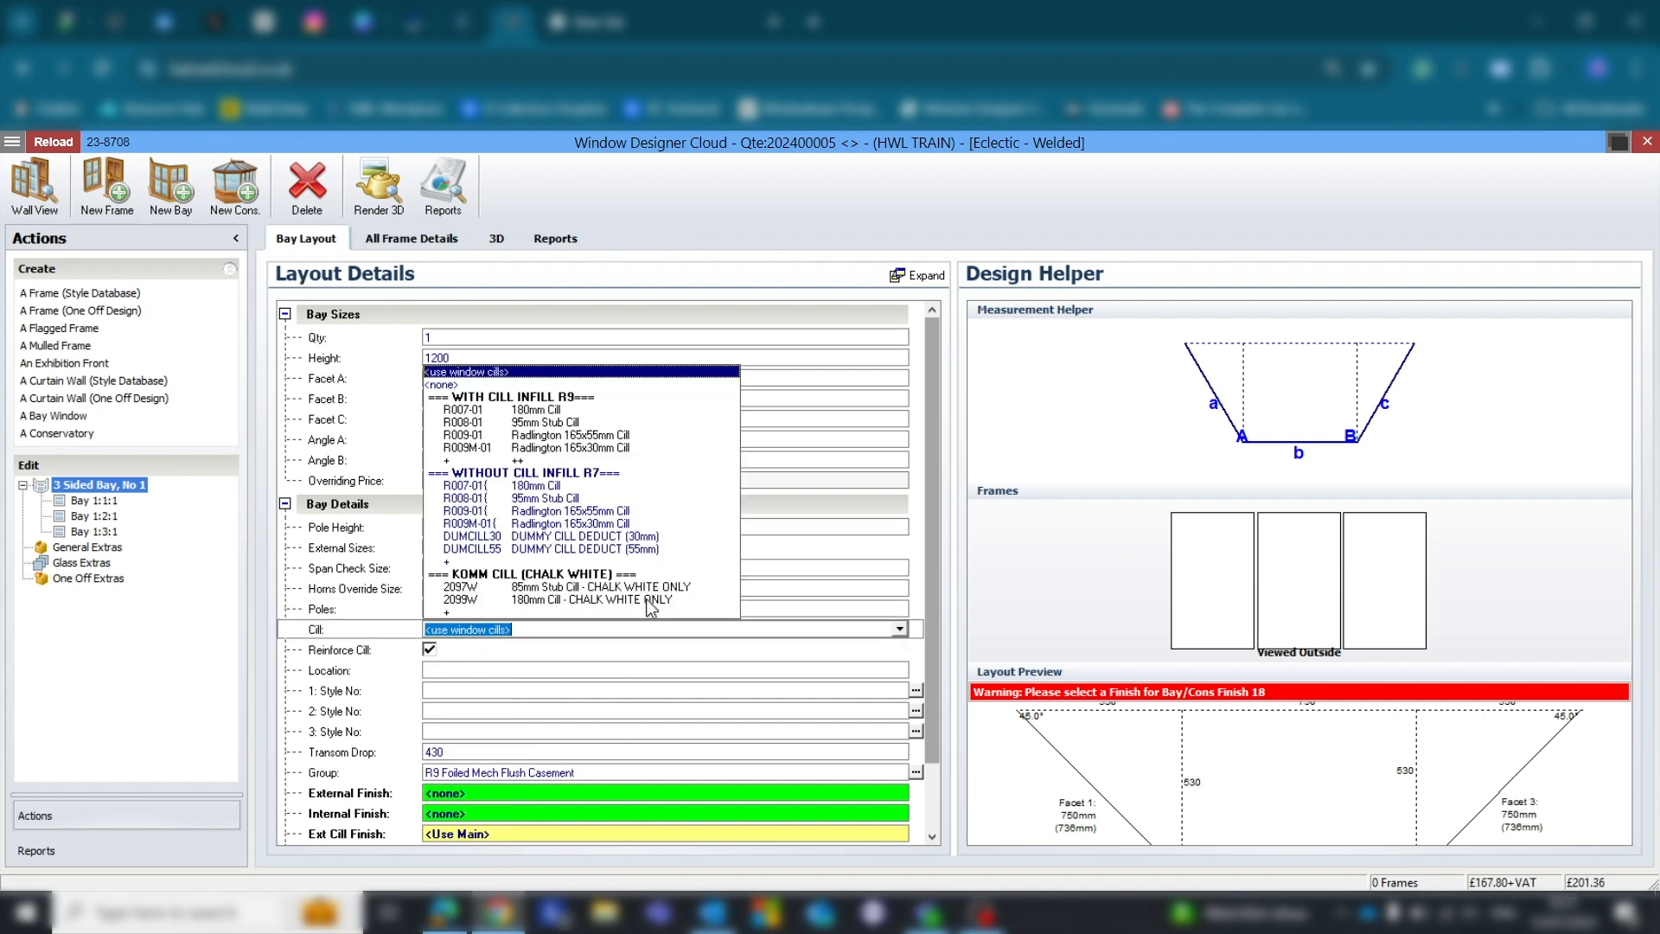
{"action": "left_click", "coordinate": [595, 524]}
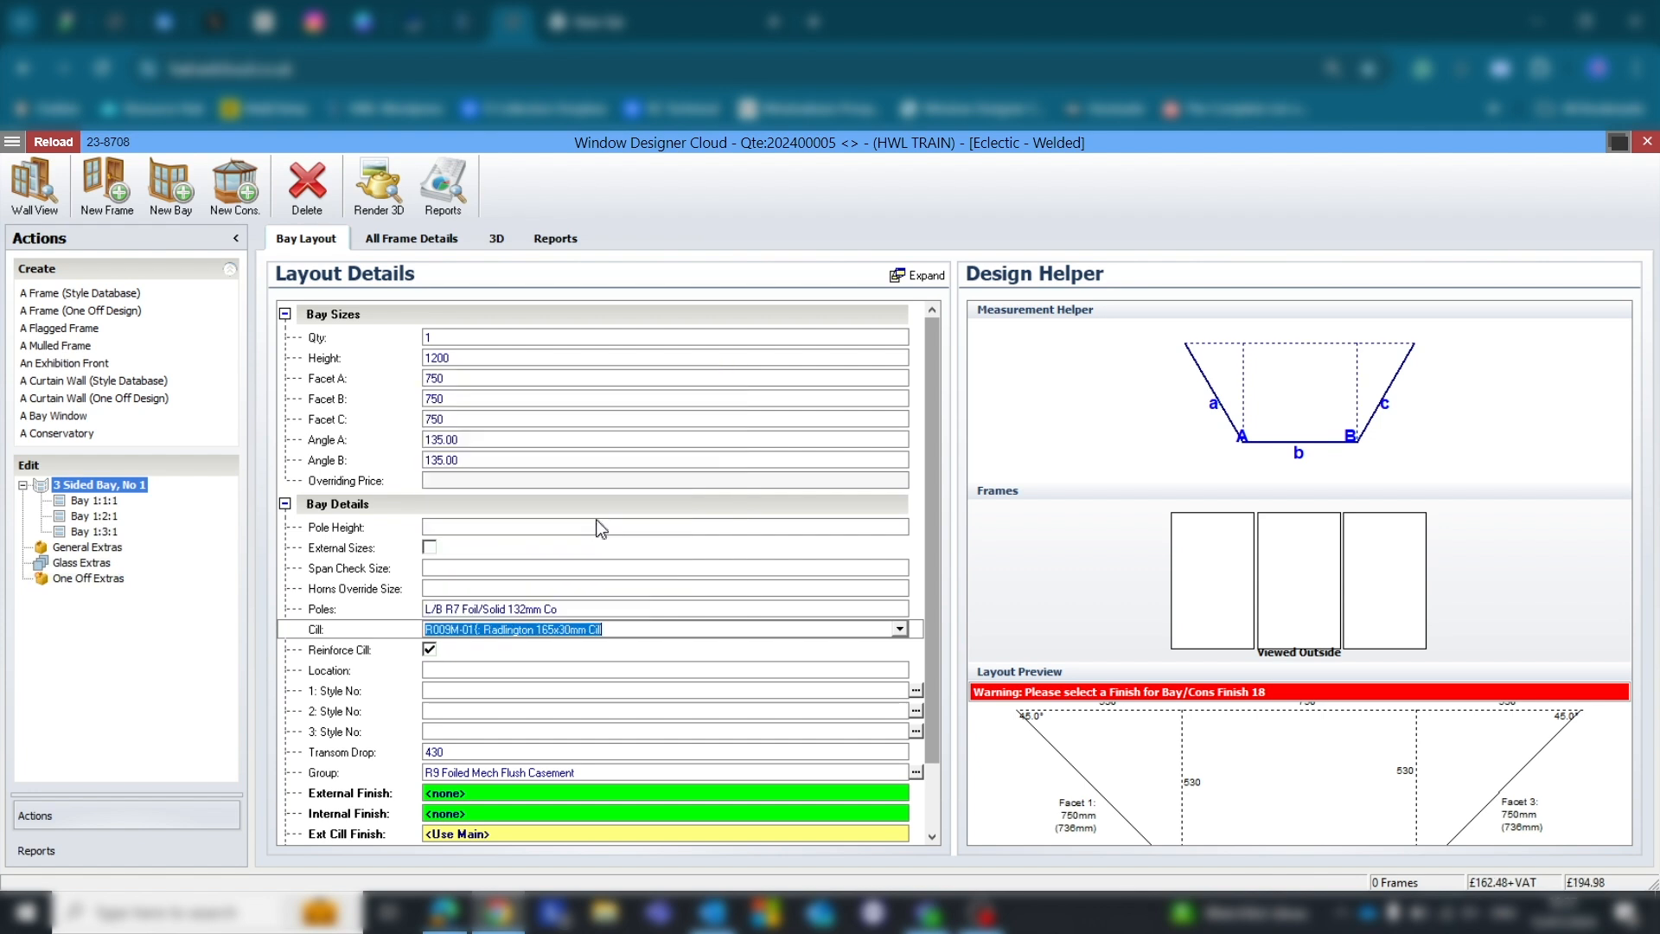
{"action": "left_click", "coordinate": [488, 671]}
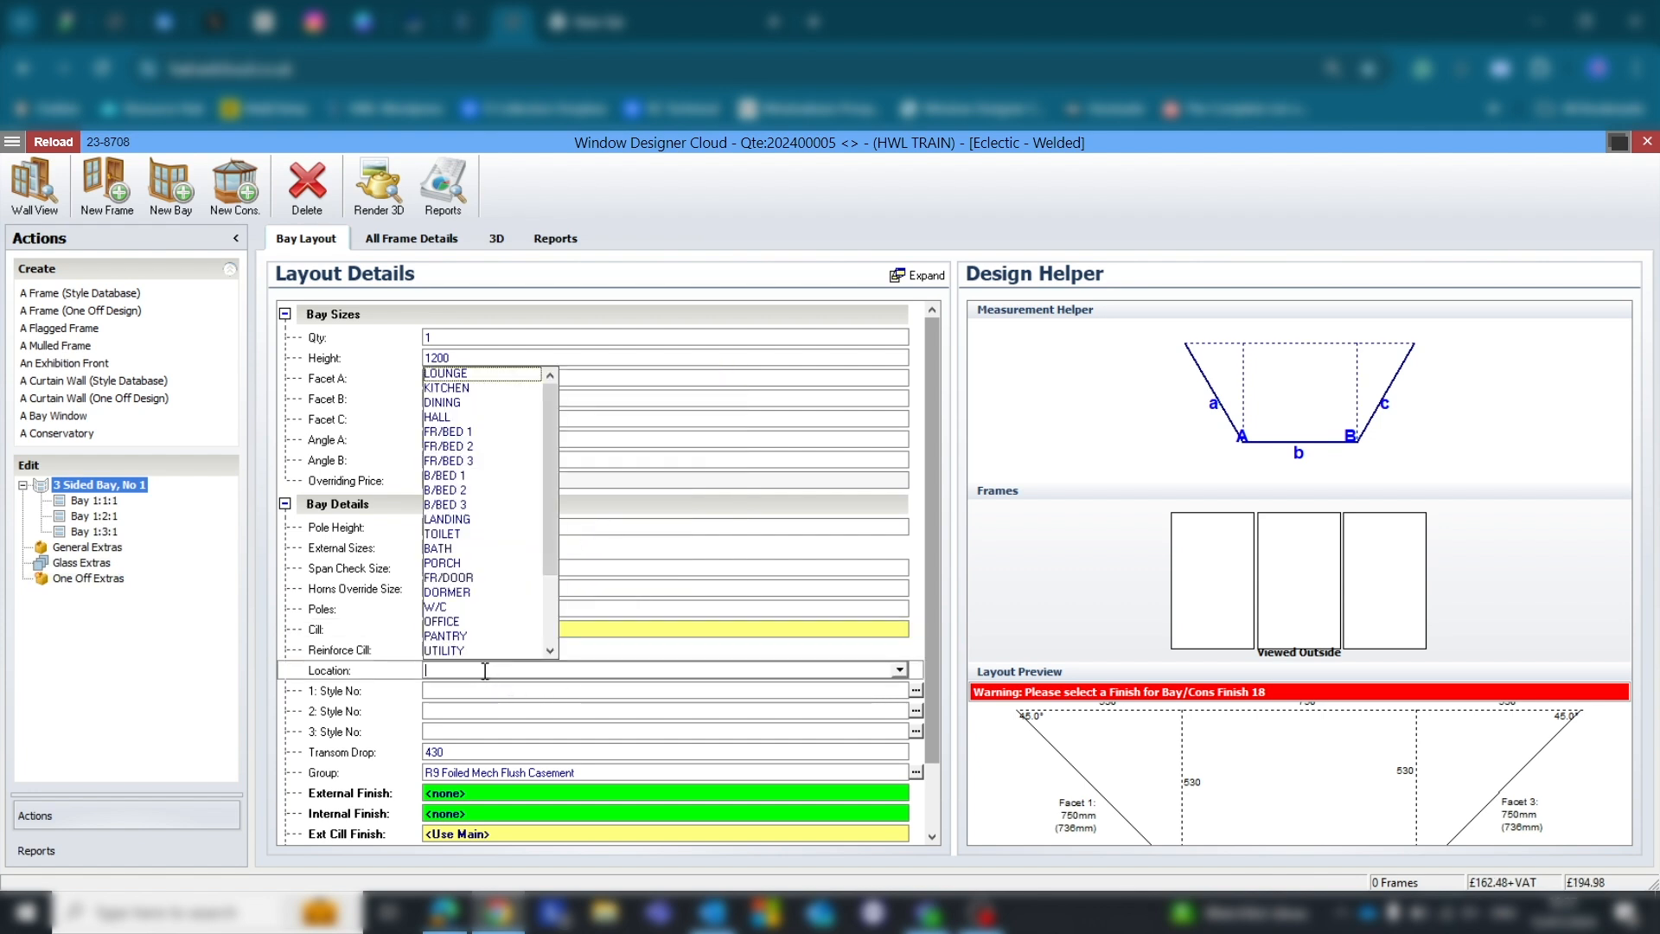
{"action": "left_click", "coordinate": [439, 377]}
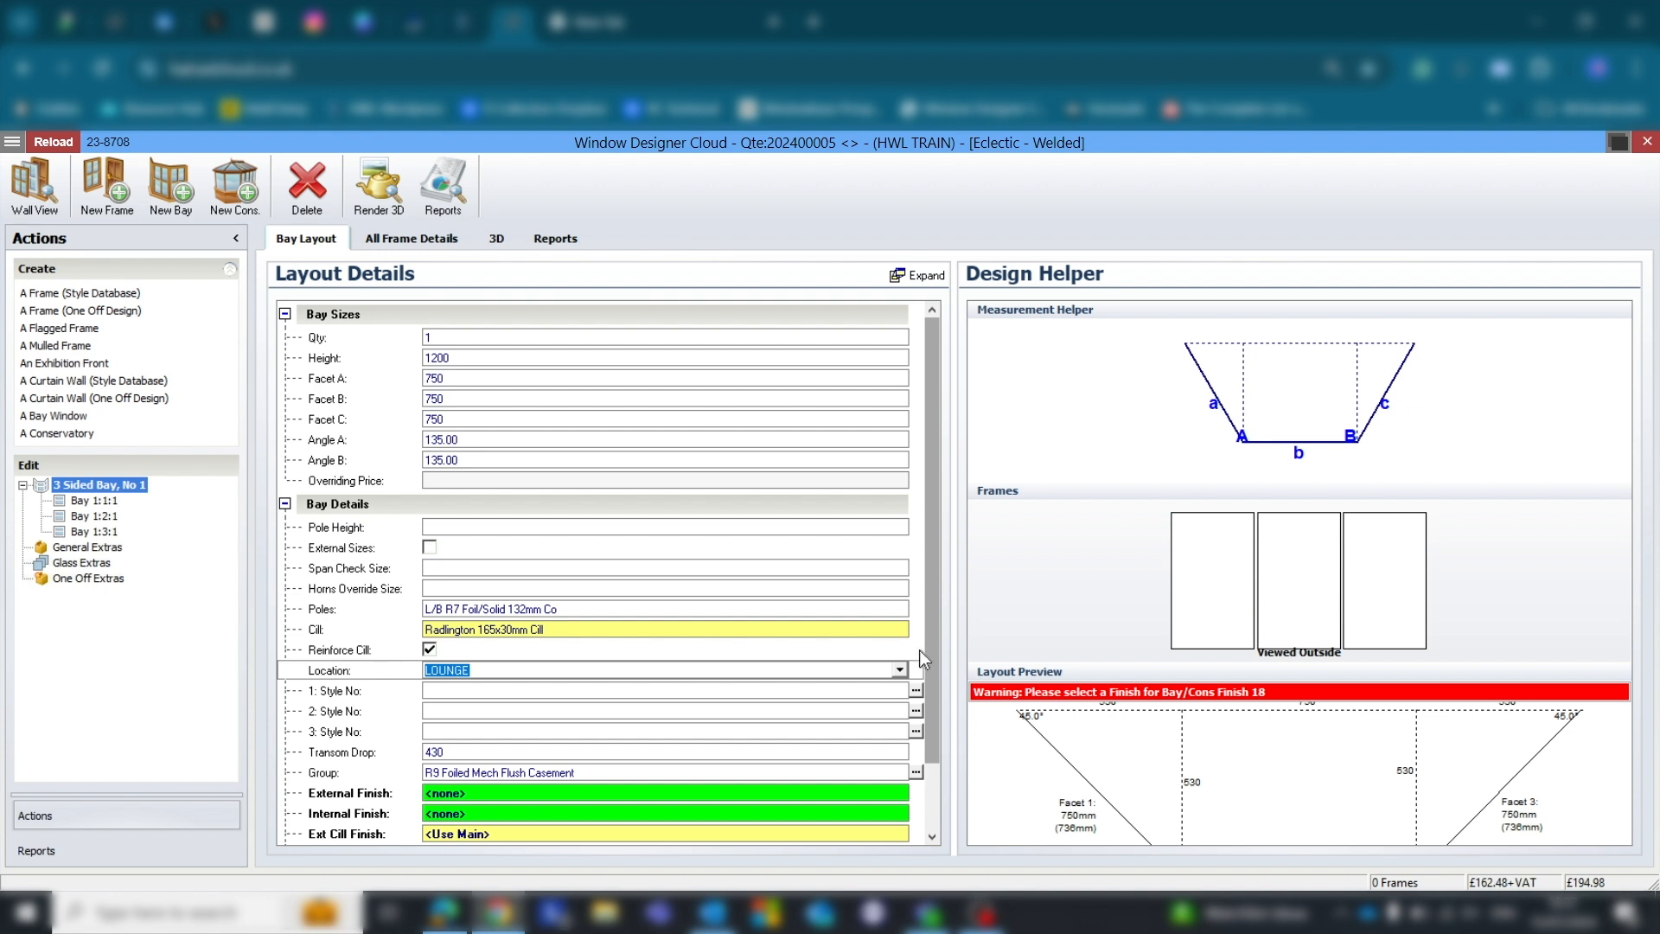
Set the bay's transom drop to 450 and its group to R7 Foiled Mech Flush Casement.
{"action": "scroll", "coordinate": [920, 650], "scroll_direction": "down", "scroll_amount": 1}
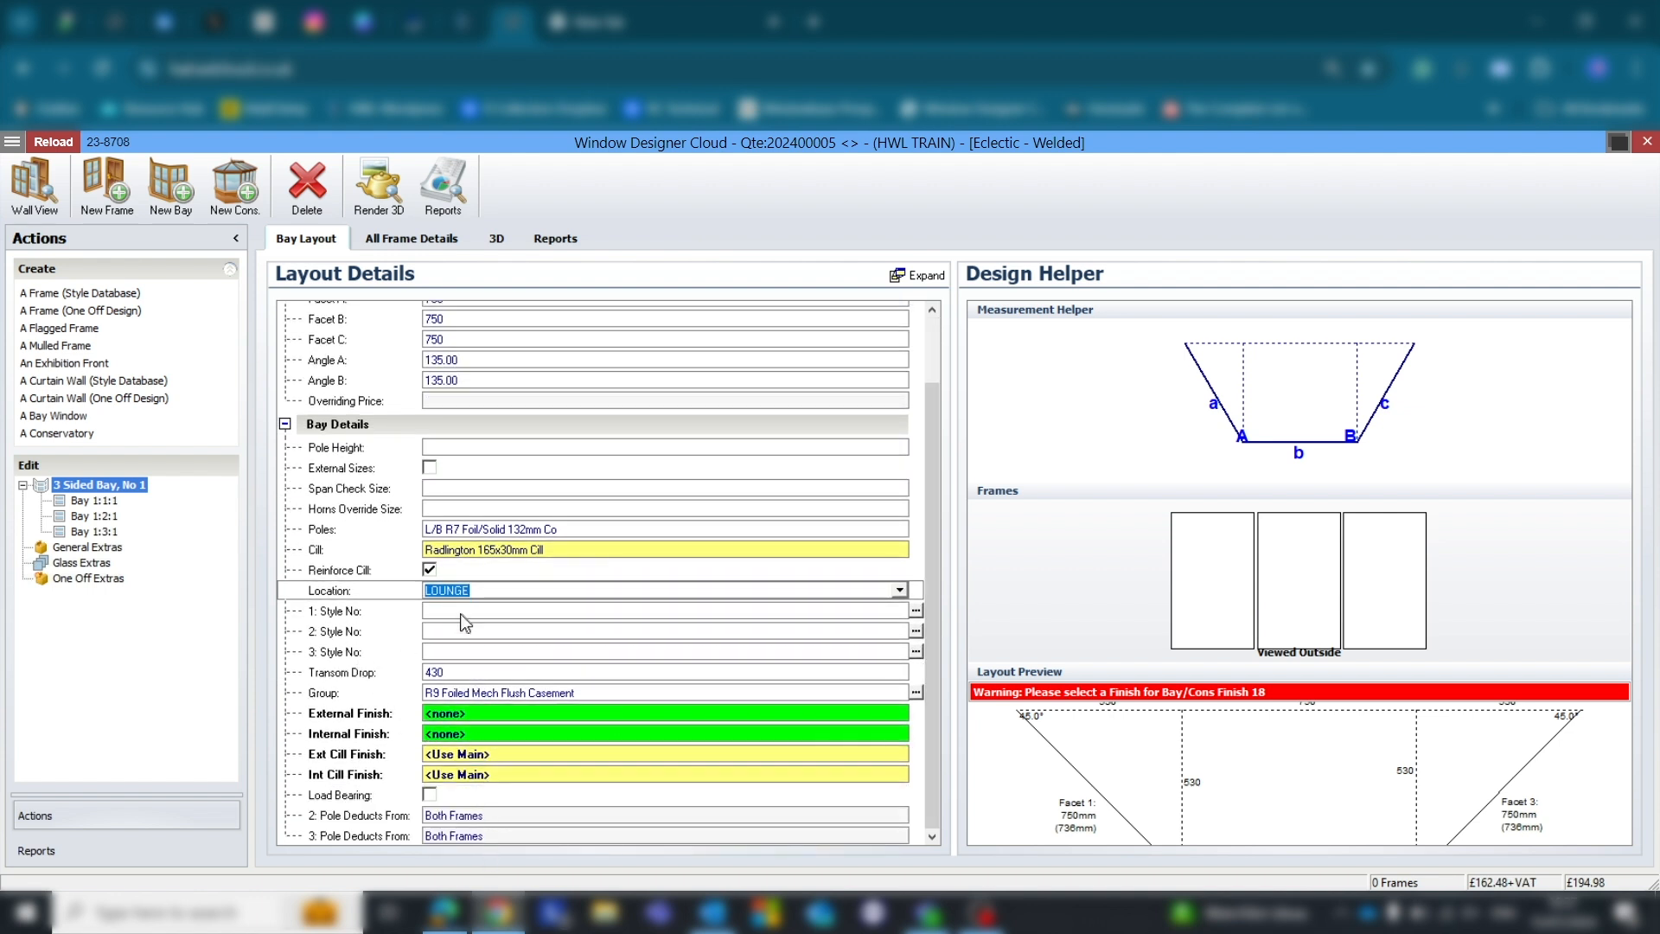
{"action": "left_click", "coordinate": [463, 672]}
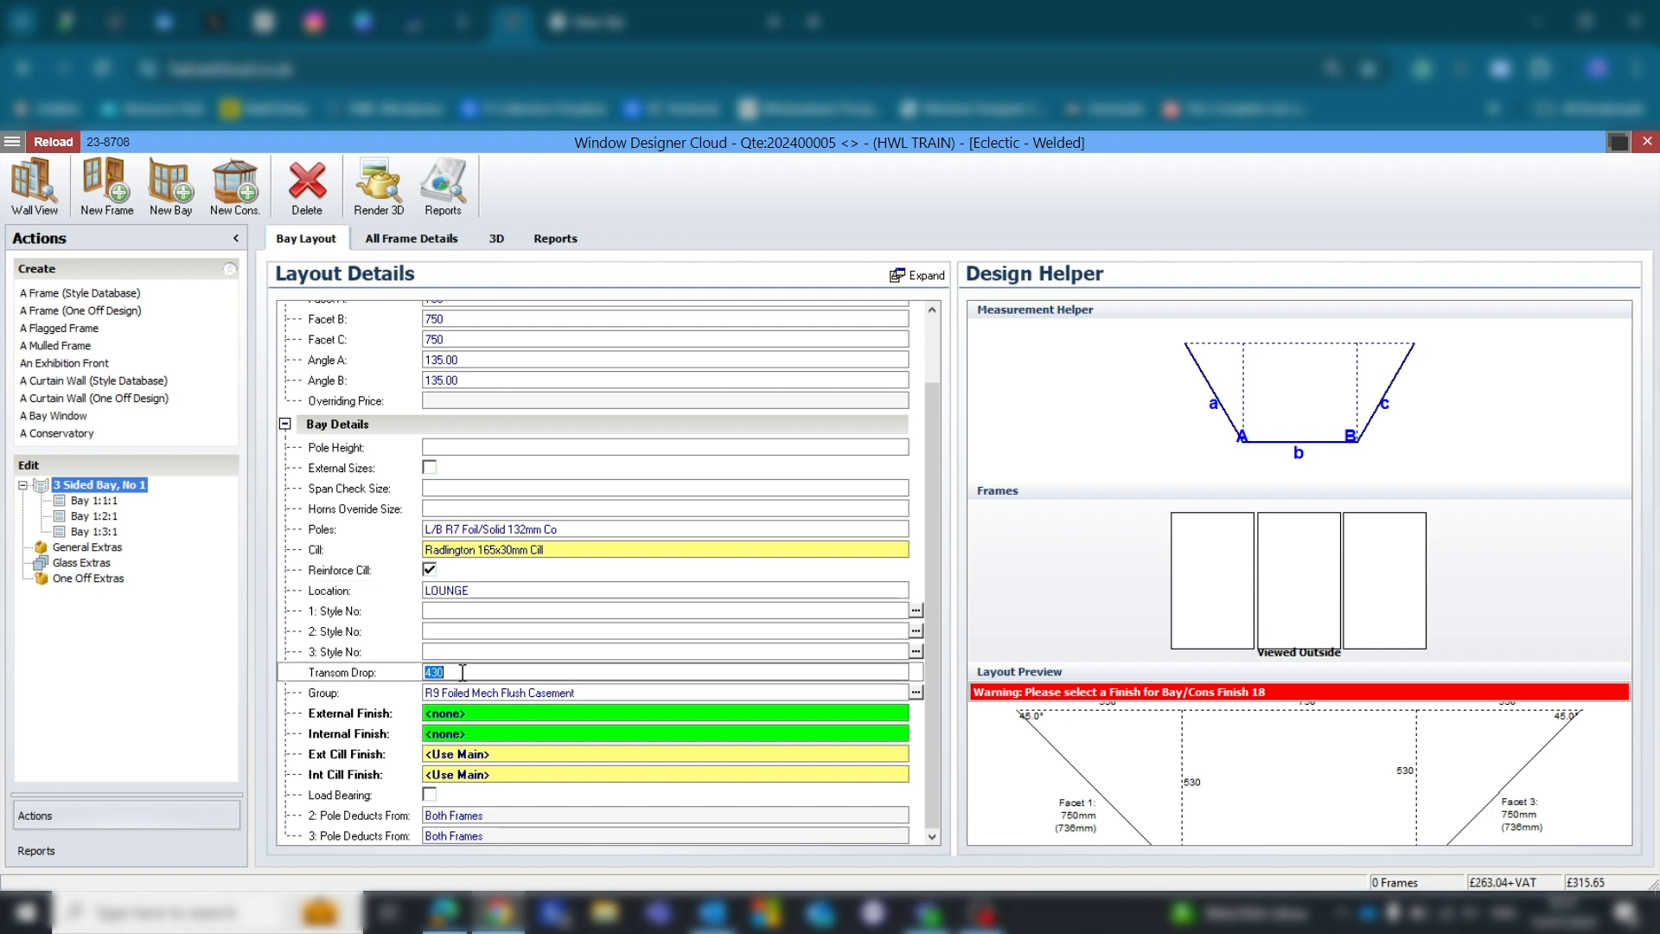
{"action": "key", "text": "BackSpace"}
{"action": "key", "text": "Tab"}
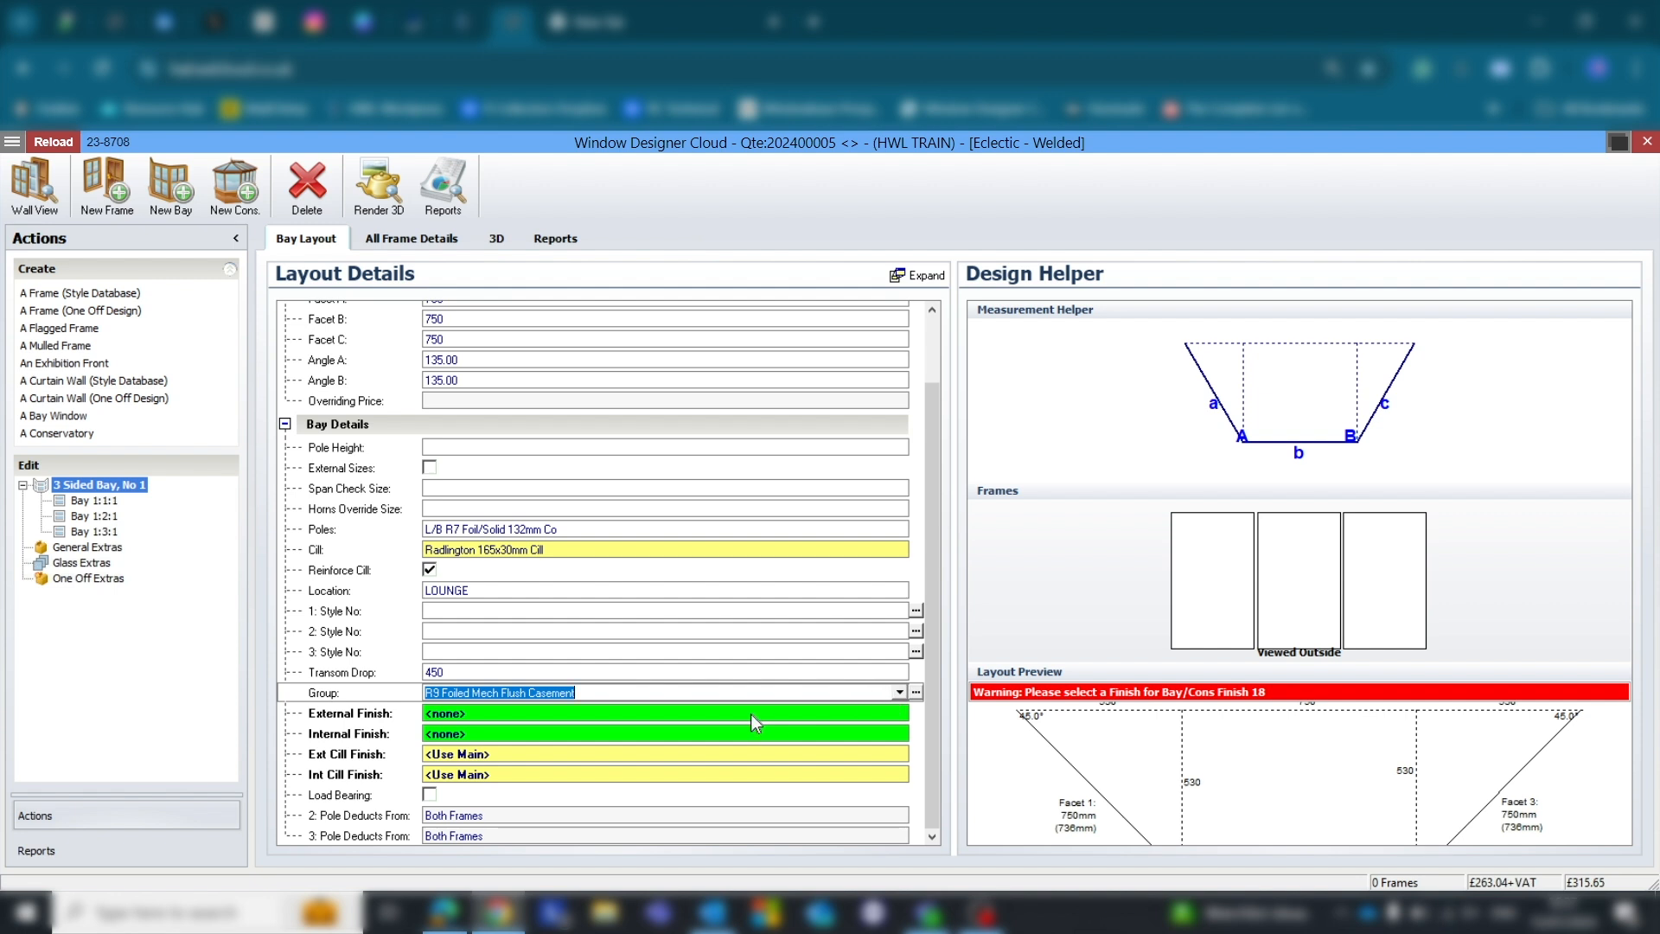
{"action": "left_click", "coordinate": [899, 693]}
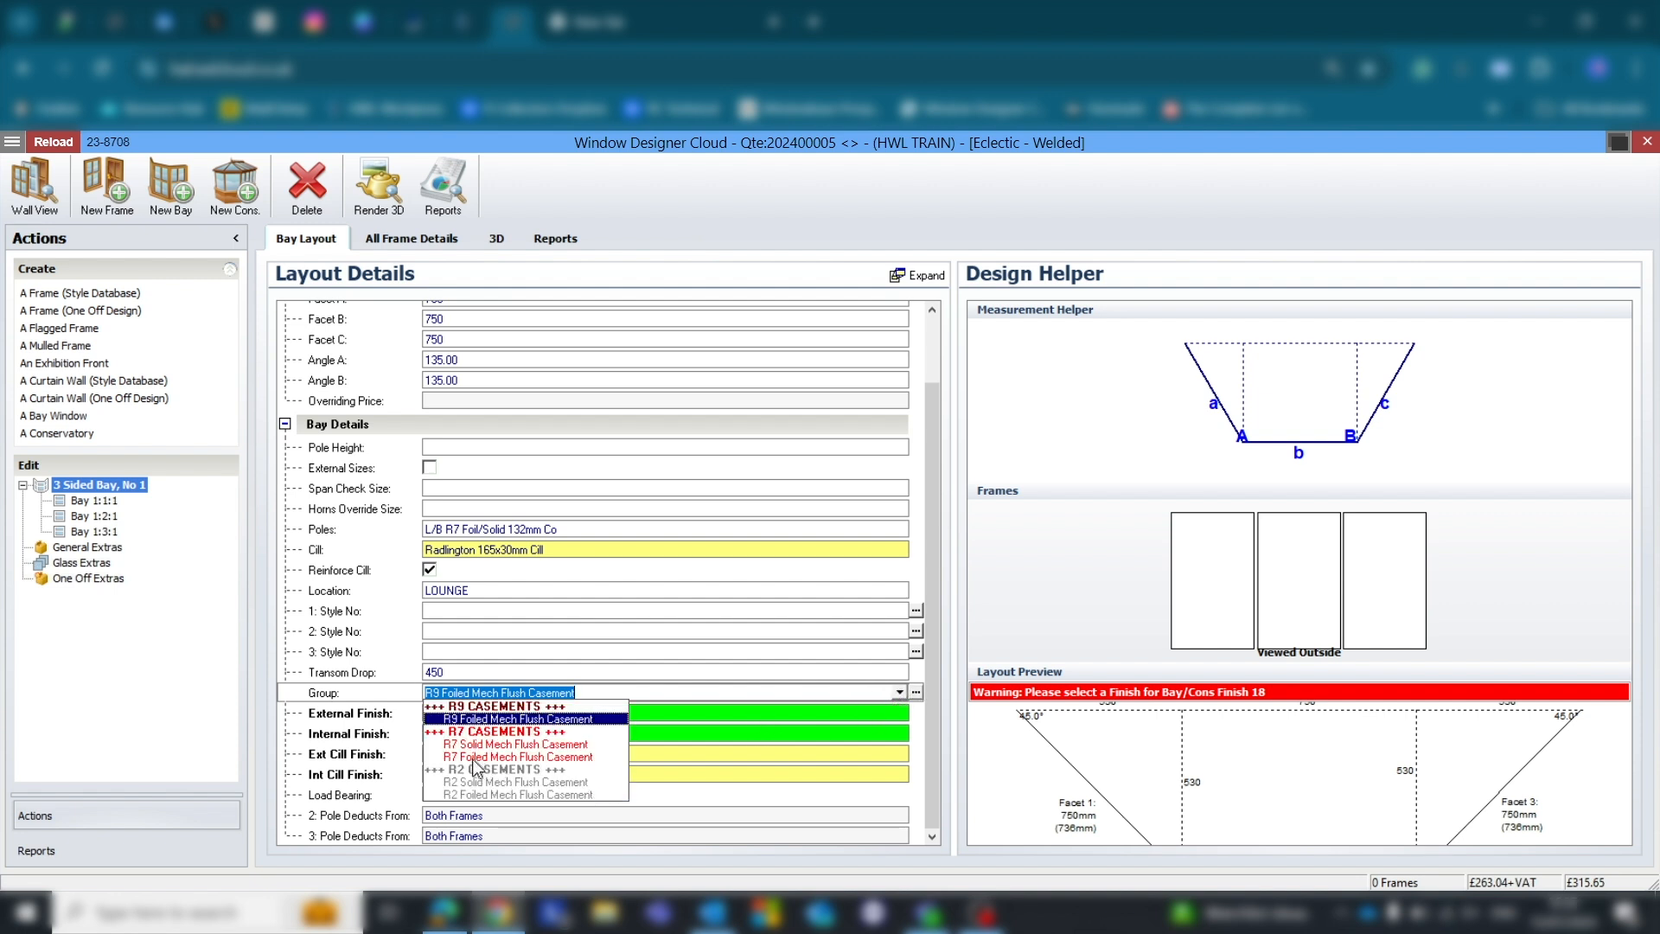
{"action": "left_click", "coordinate": [525, 757]}
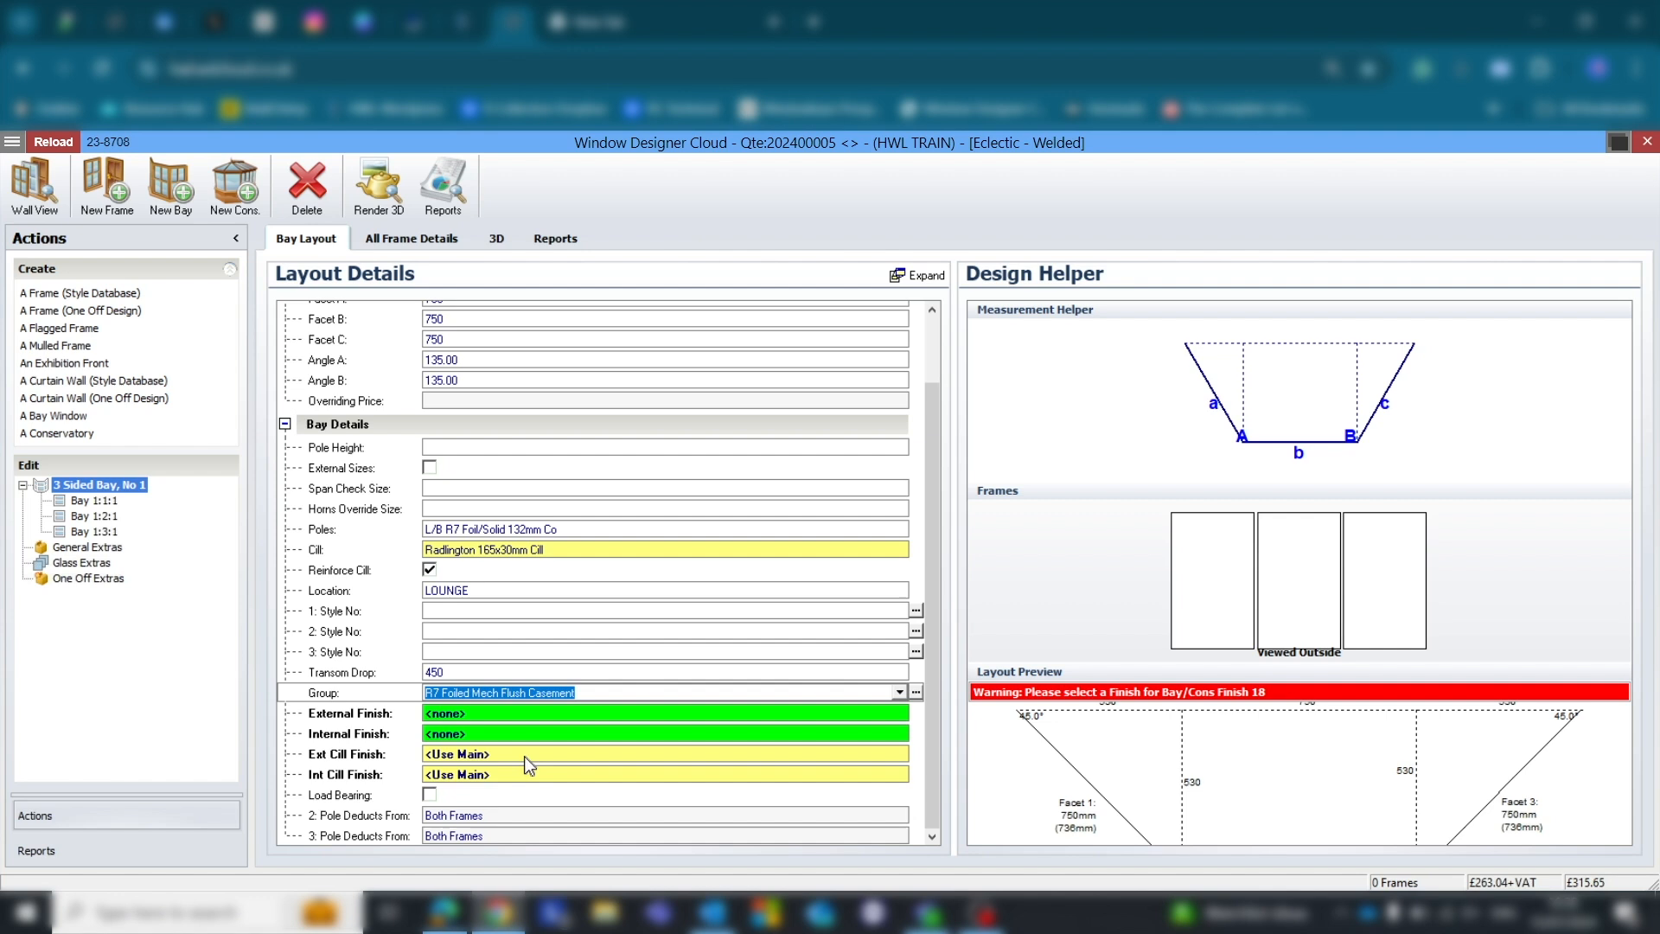
Set the bay's external finish to Clay and internal finish to No Foil (Chalk White), and mark it as load bearing.
{"action": "left_click", "coordinate": [465, 714]}
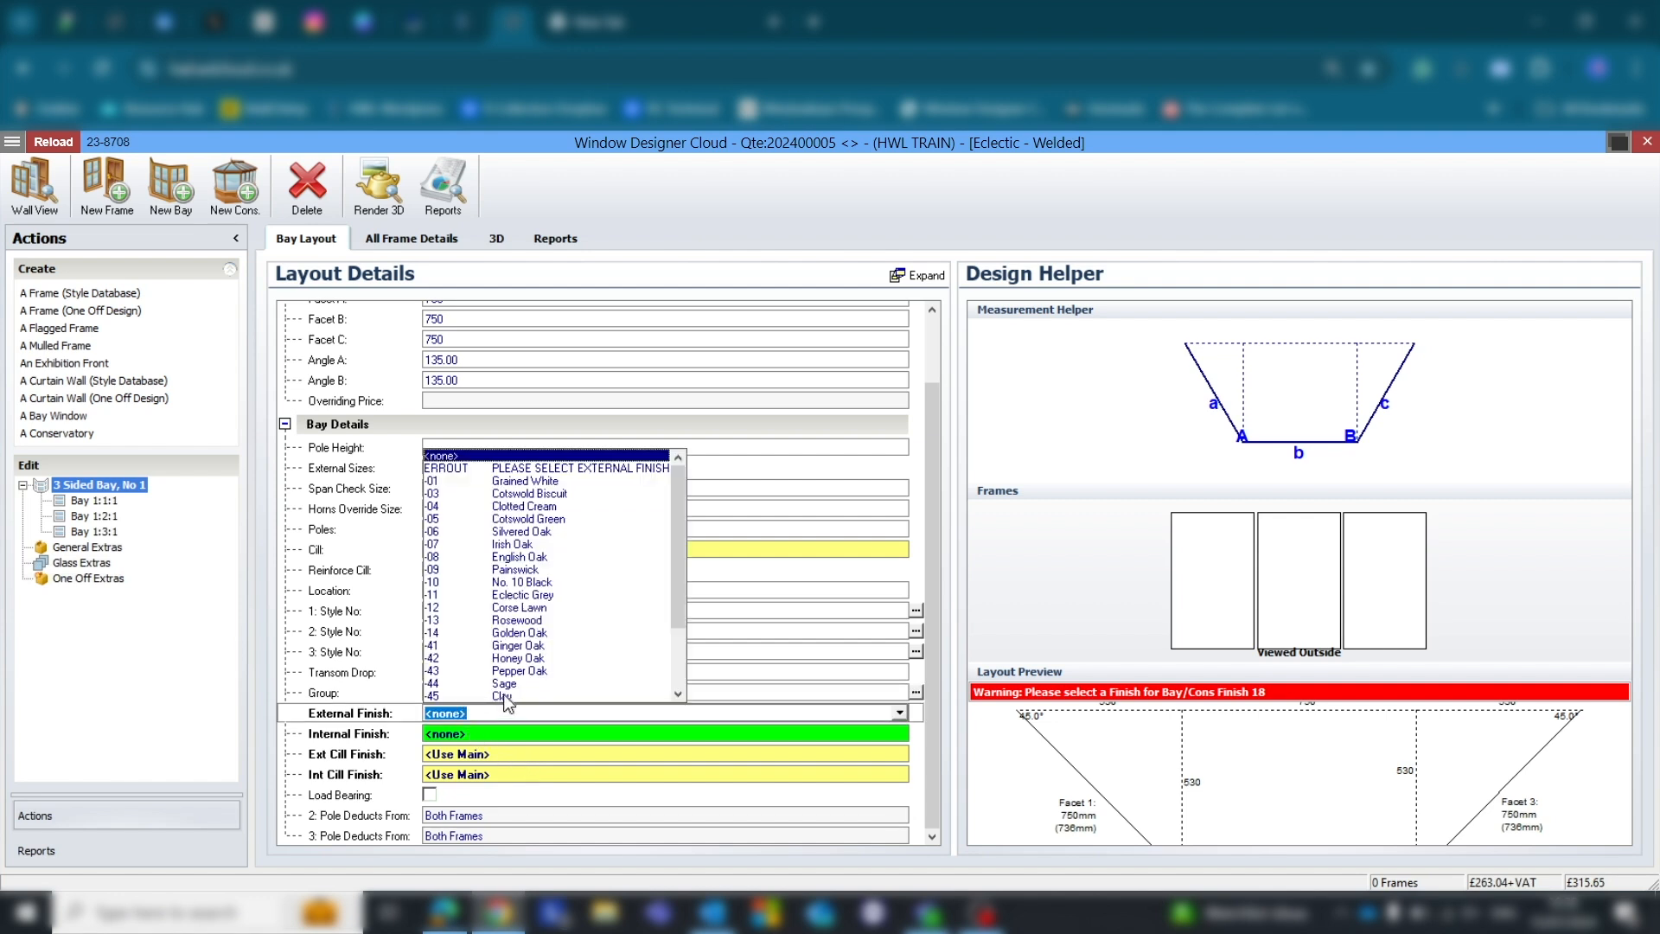
{"action": "left_click", "coordinate": [504, 694]}
{"action": "left_click", "coordinate": [470, 733]}
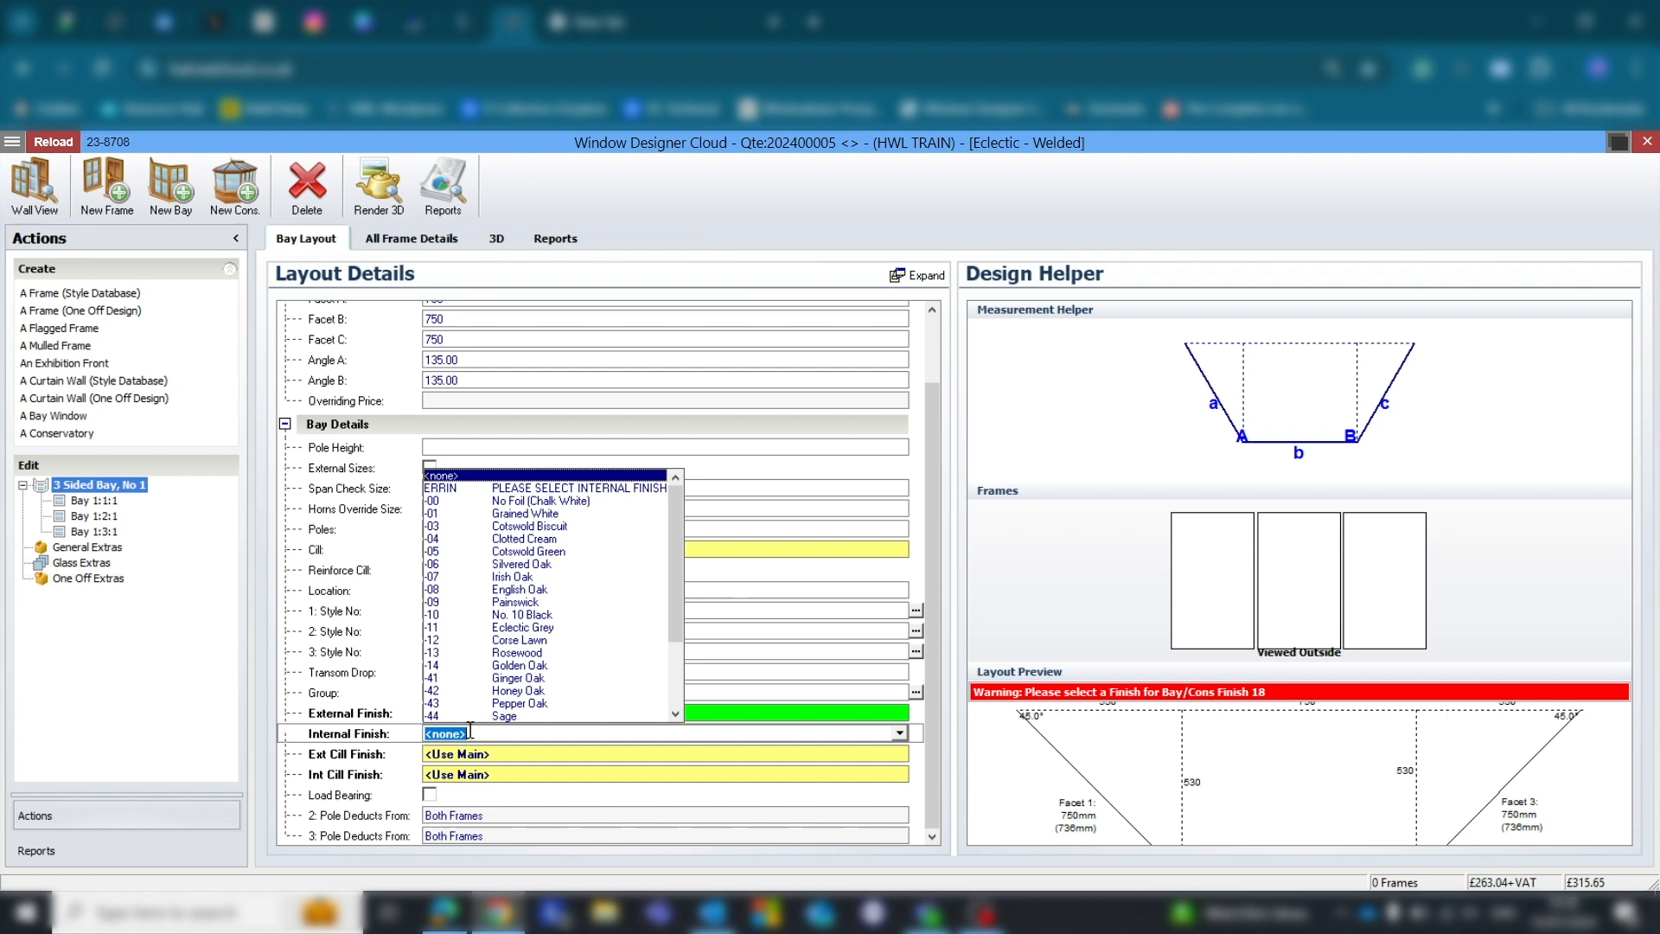
{"action": "left_click", "coordinate": [525, 502]}
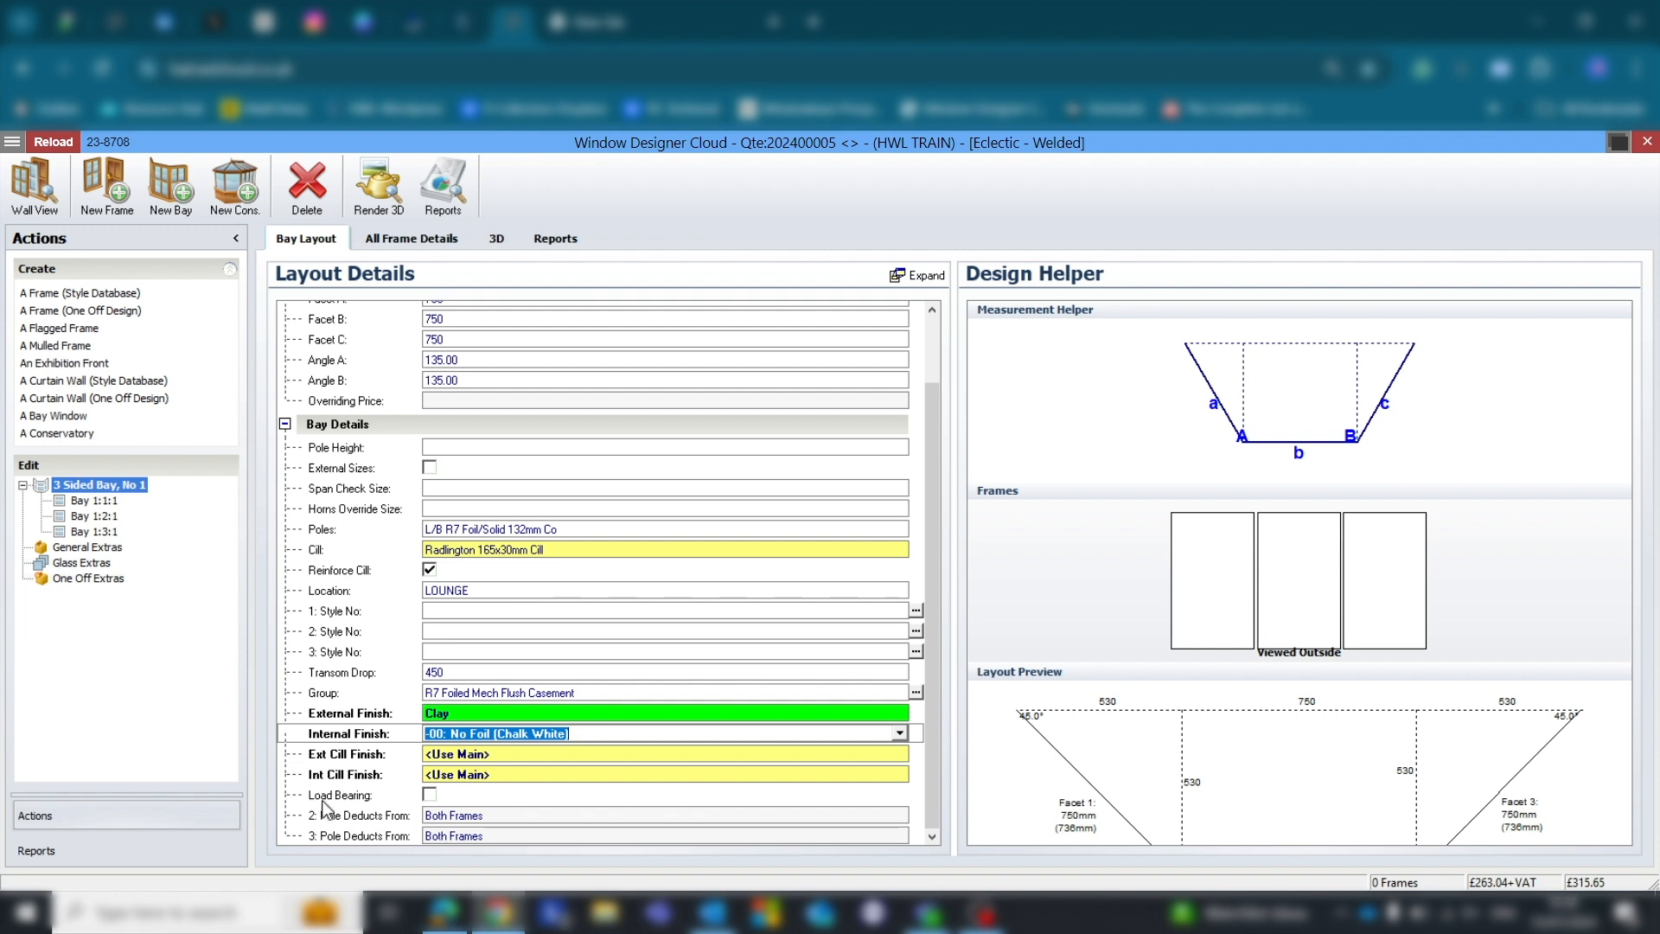
{"action": "left_click", "coordinate": [430, 794]}
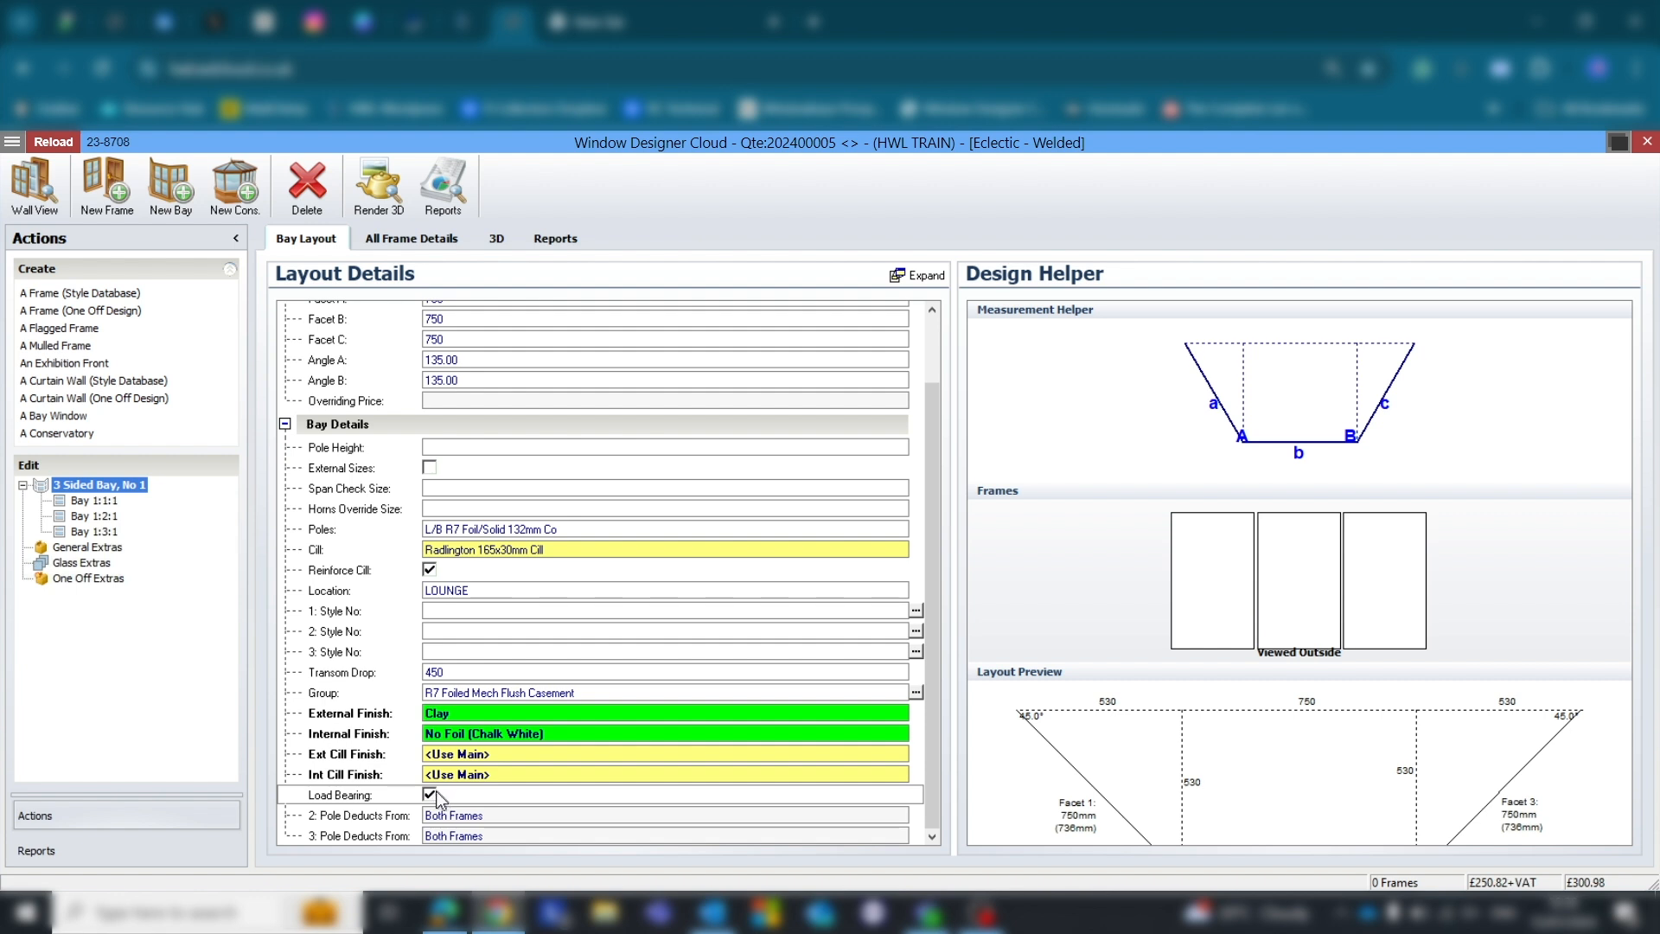
Assign style 6 to the bay's first frame and set its casement handles to Offset Espag Locking - Chrome.
{"action": "left_click", "coordinate": [915, 611]}
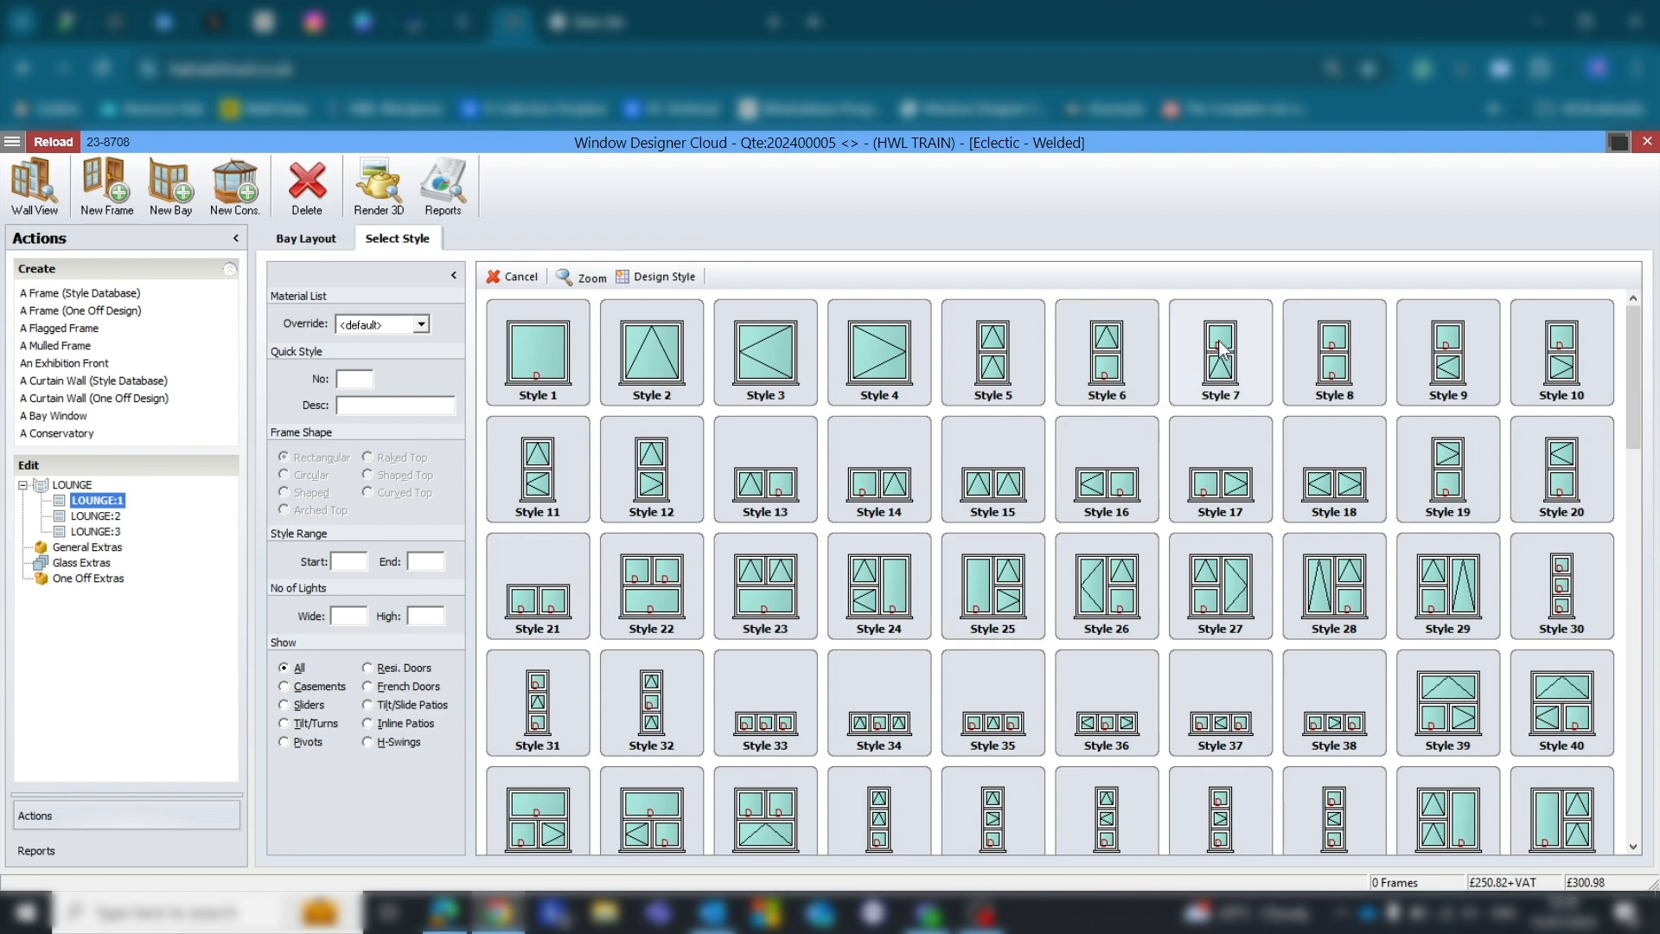
{"action": "left_click", "coordinate": [1100, 362]}
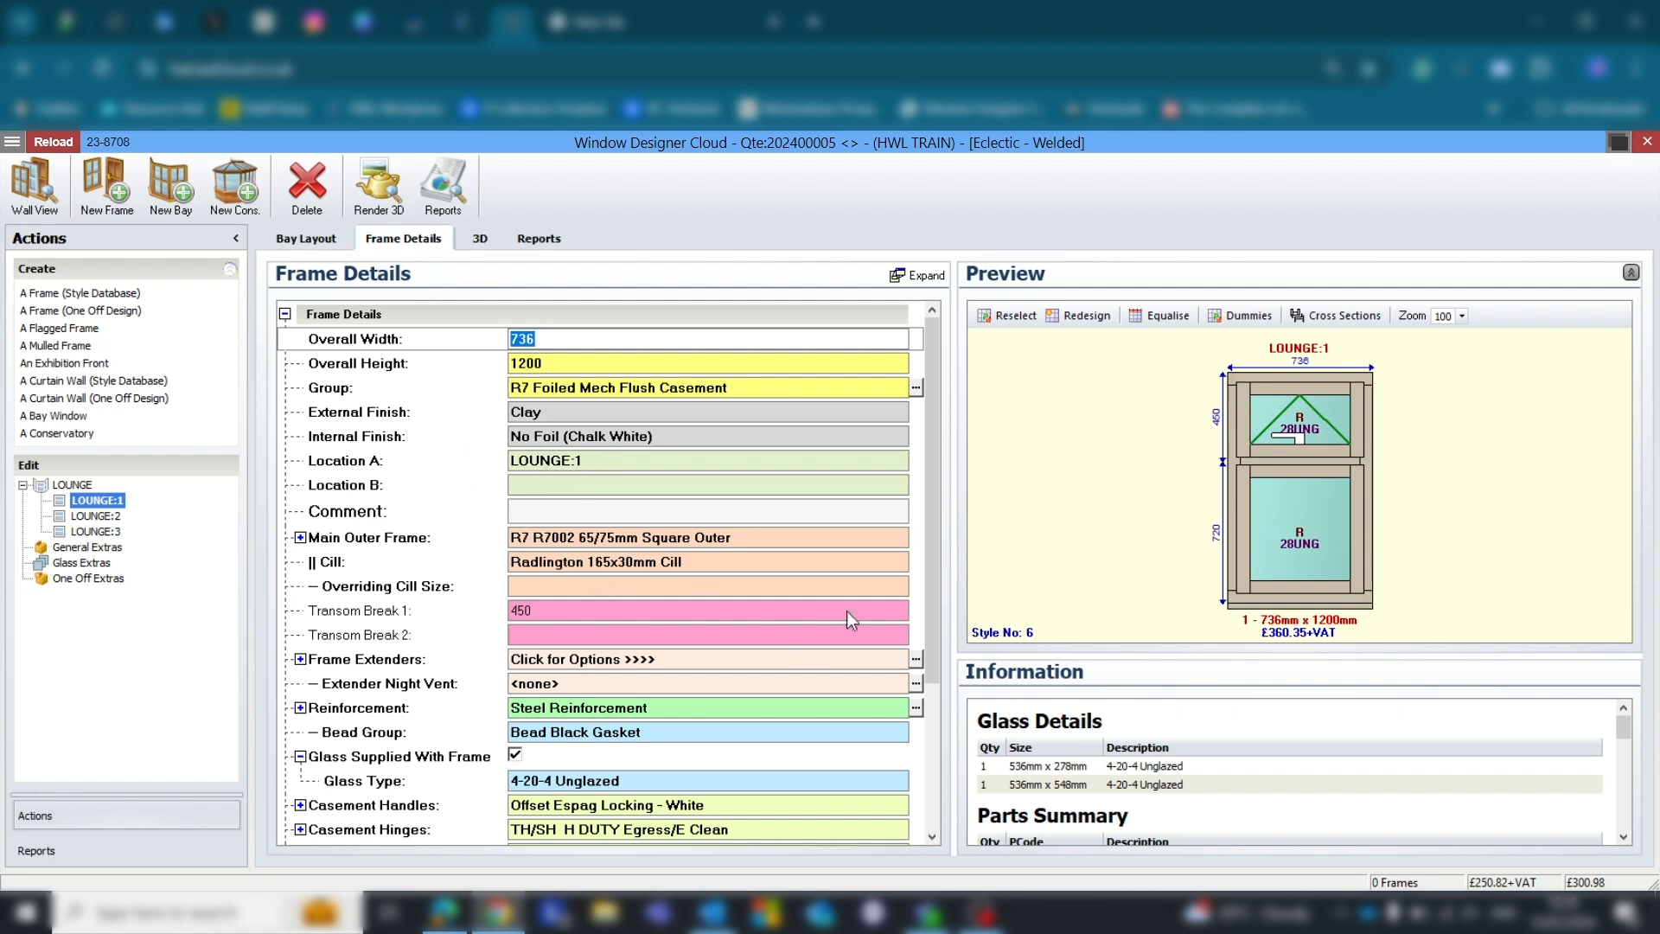
{"action": "scroll", "coordinate": [949, 620], "scroll_direction": "down", "scroll_amount": 3}
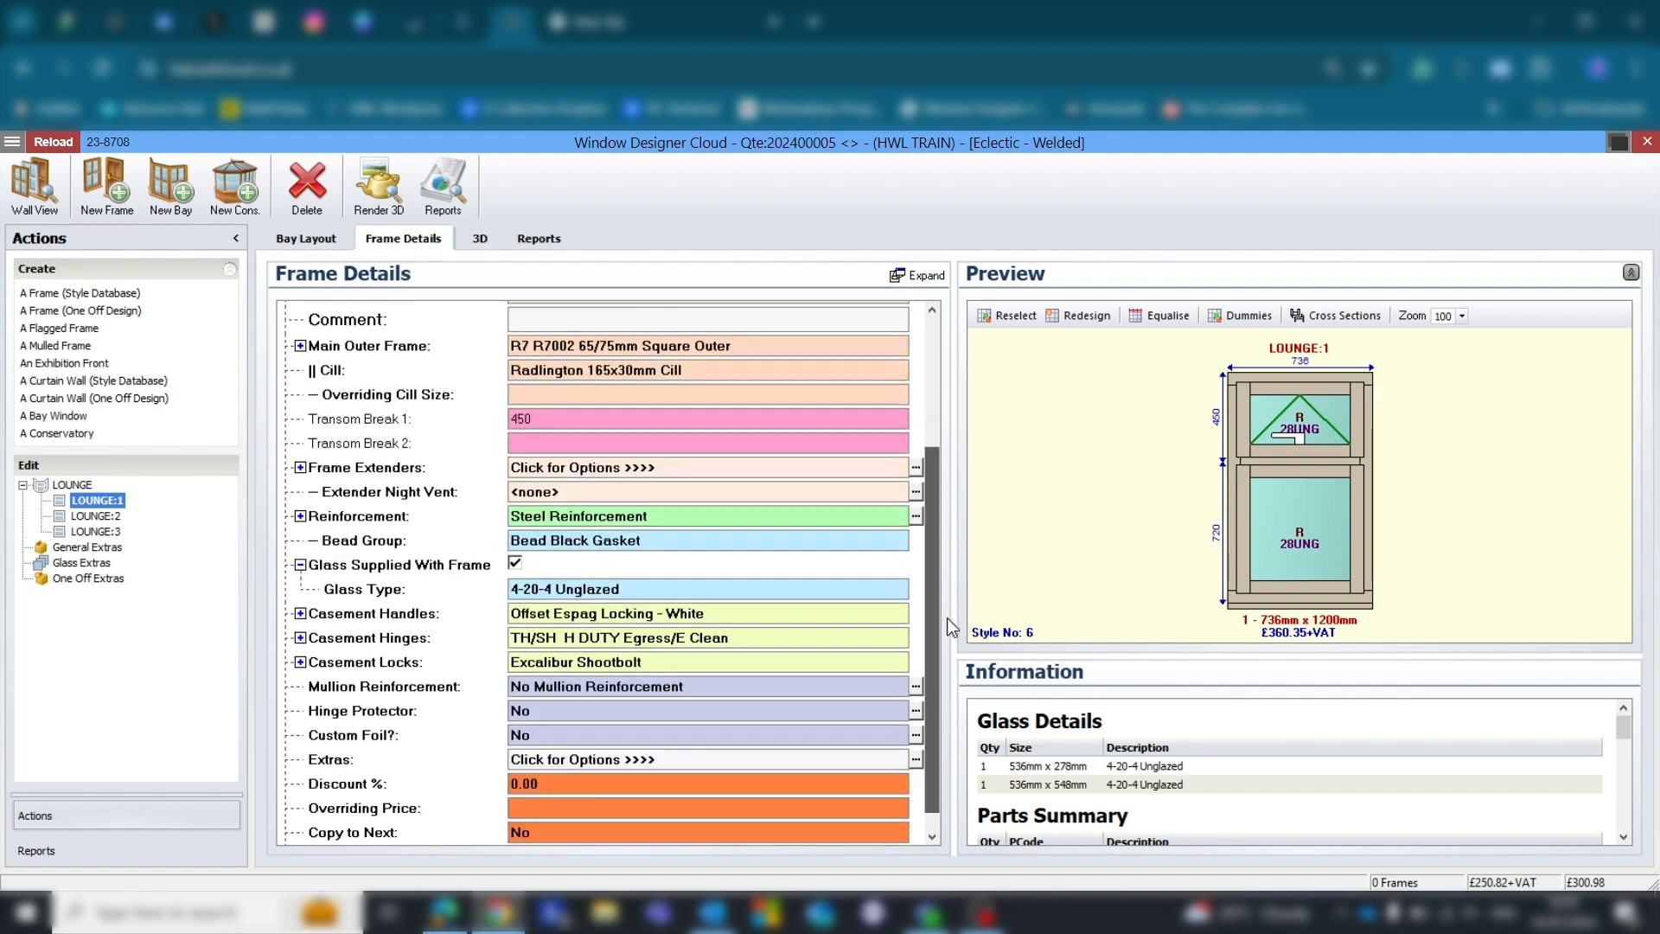
{"action": "left_click", "coordinate": [655, 617]}
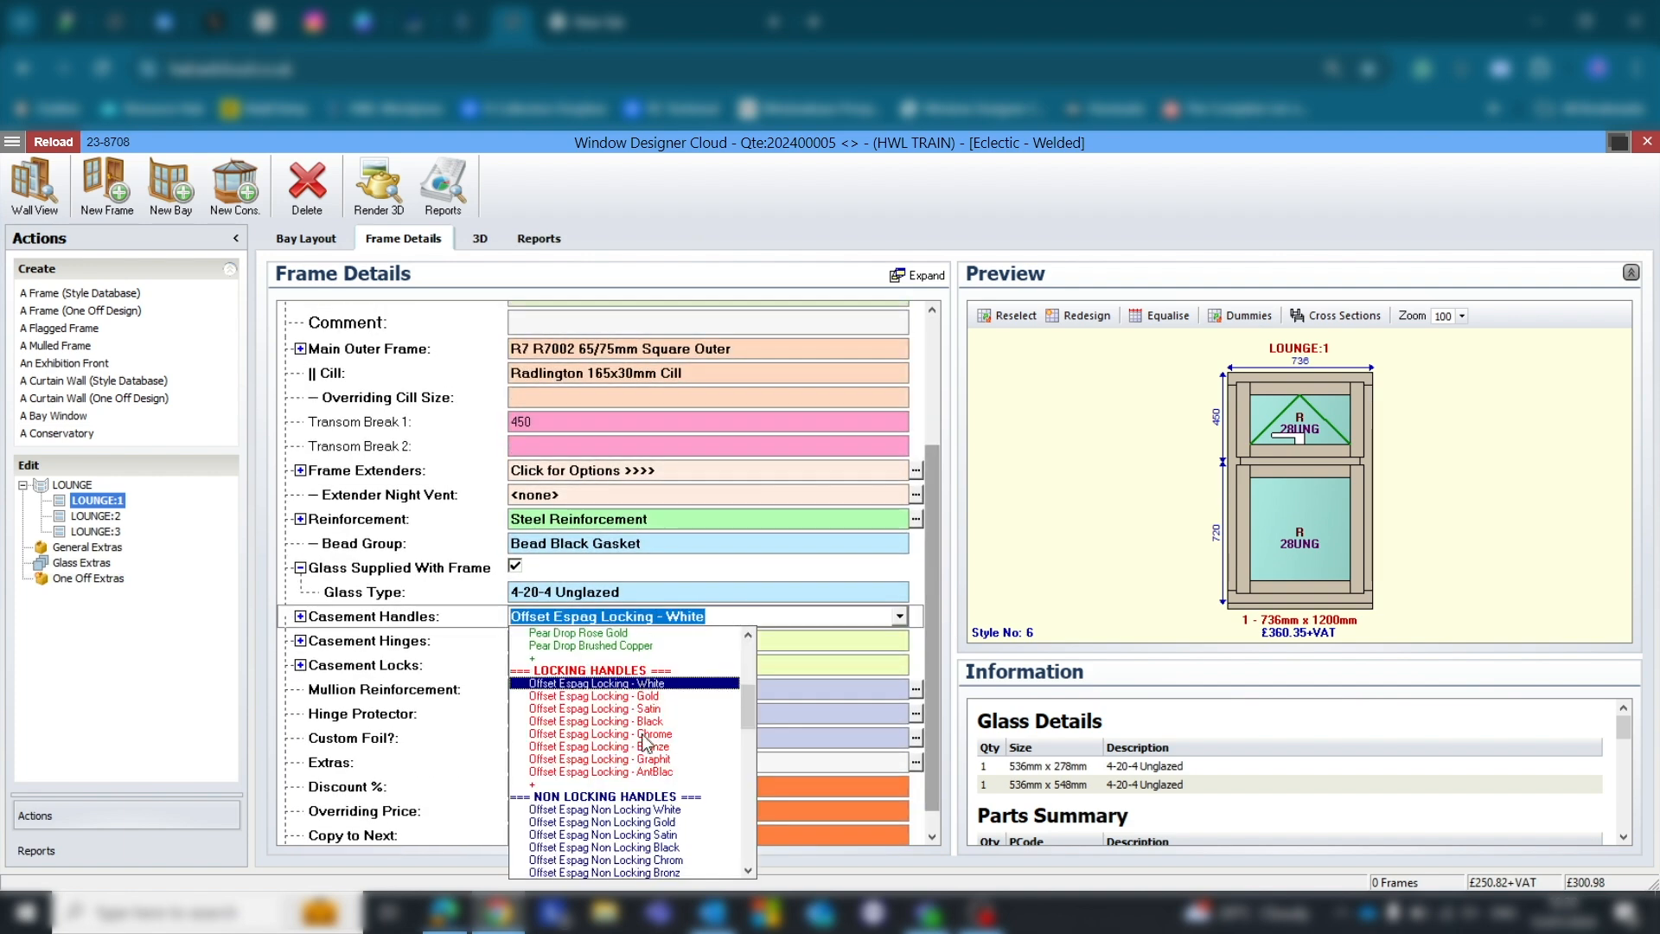
{"action": "left_click", "coordinate": [669, 737]}
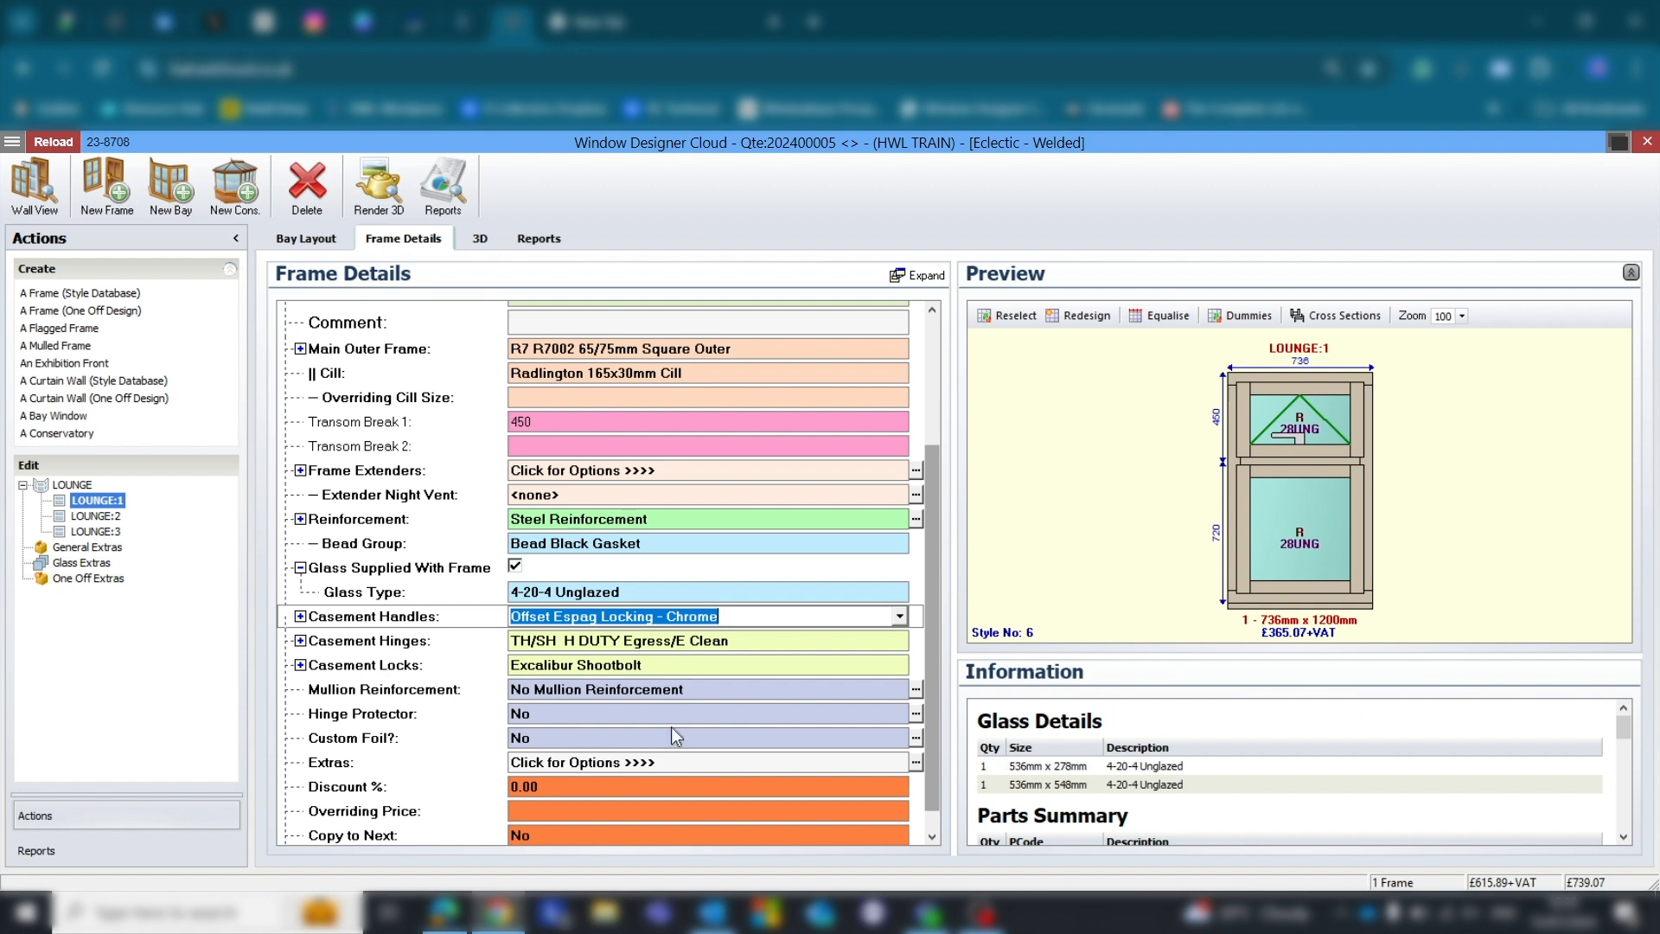
Set Copy to Next to Yes for frame LOUNGE:1 and its glass type to 4-20-4 TGH Clear / TGH Low E.
{"action": "left_click", "coordinate": [530, 835]}
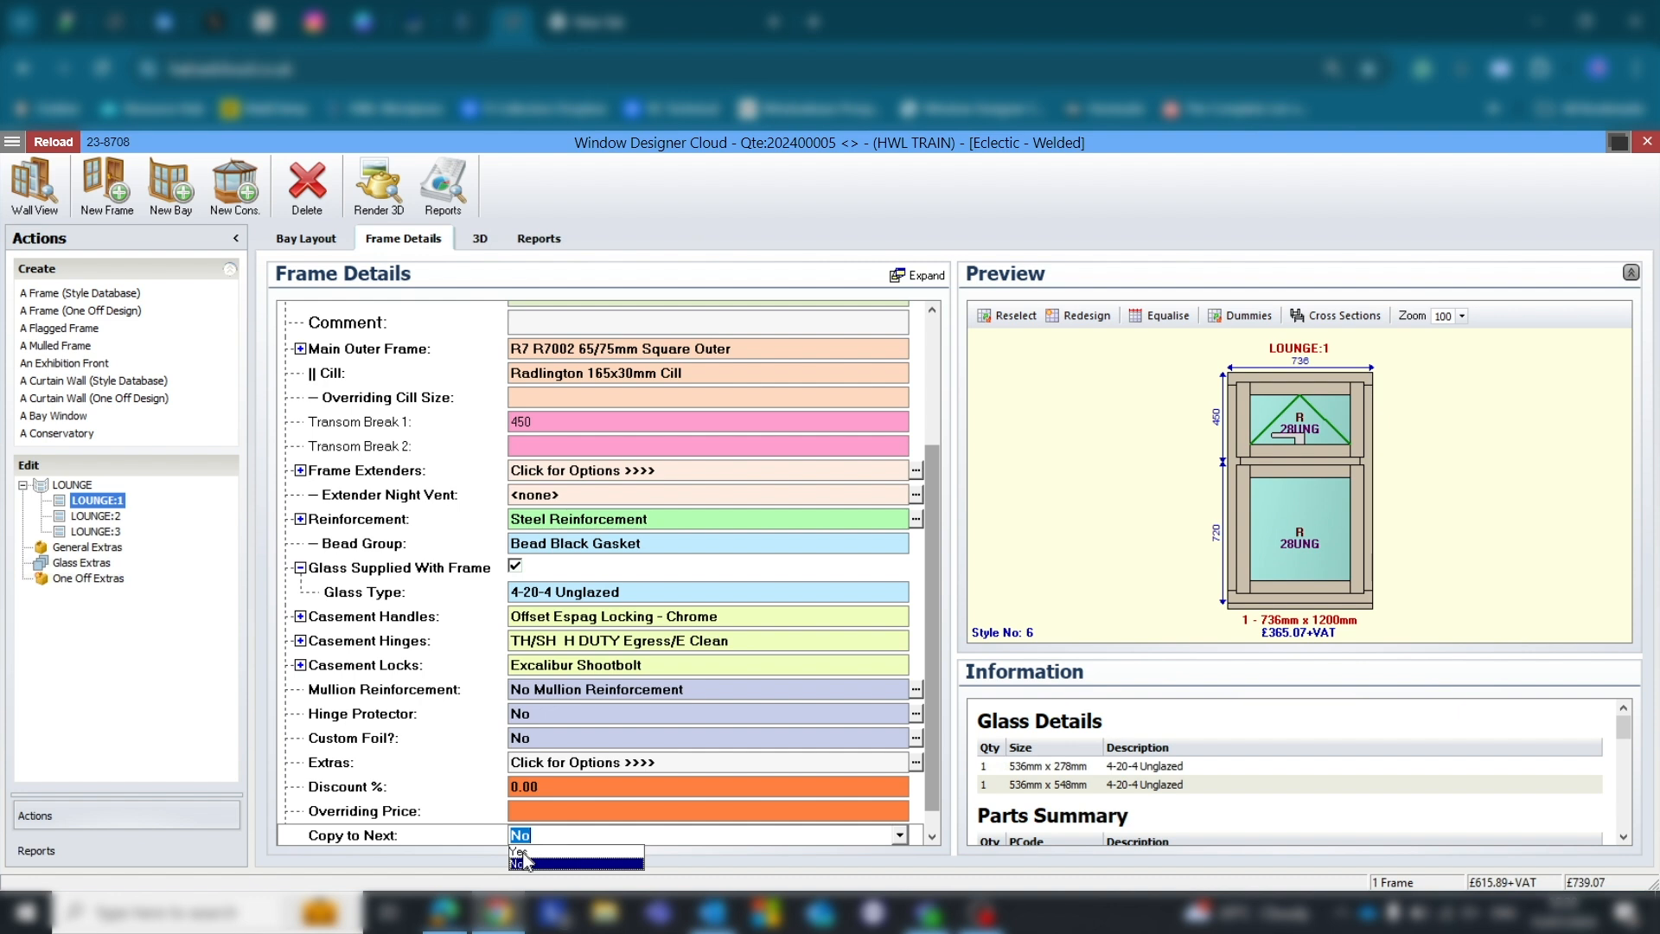
{"action": "left_click", "coordinate": [522, 852]}
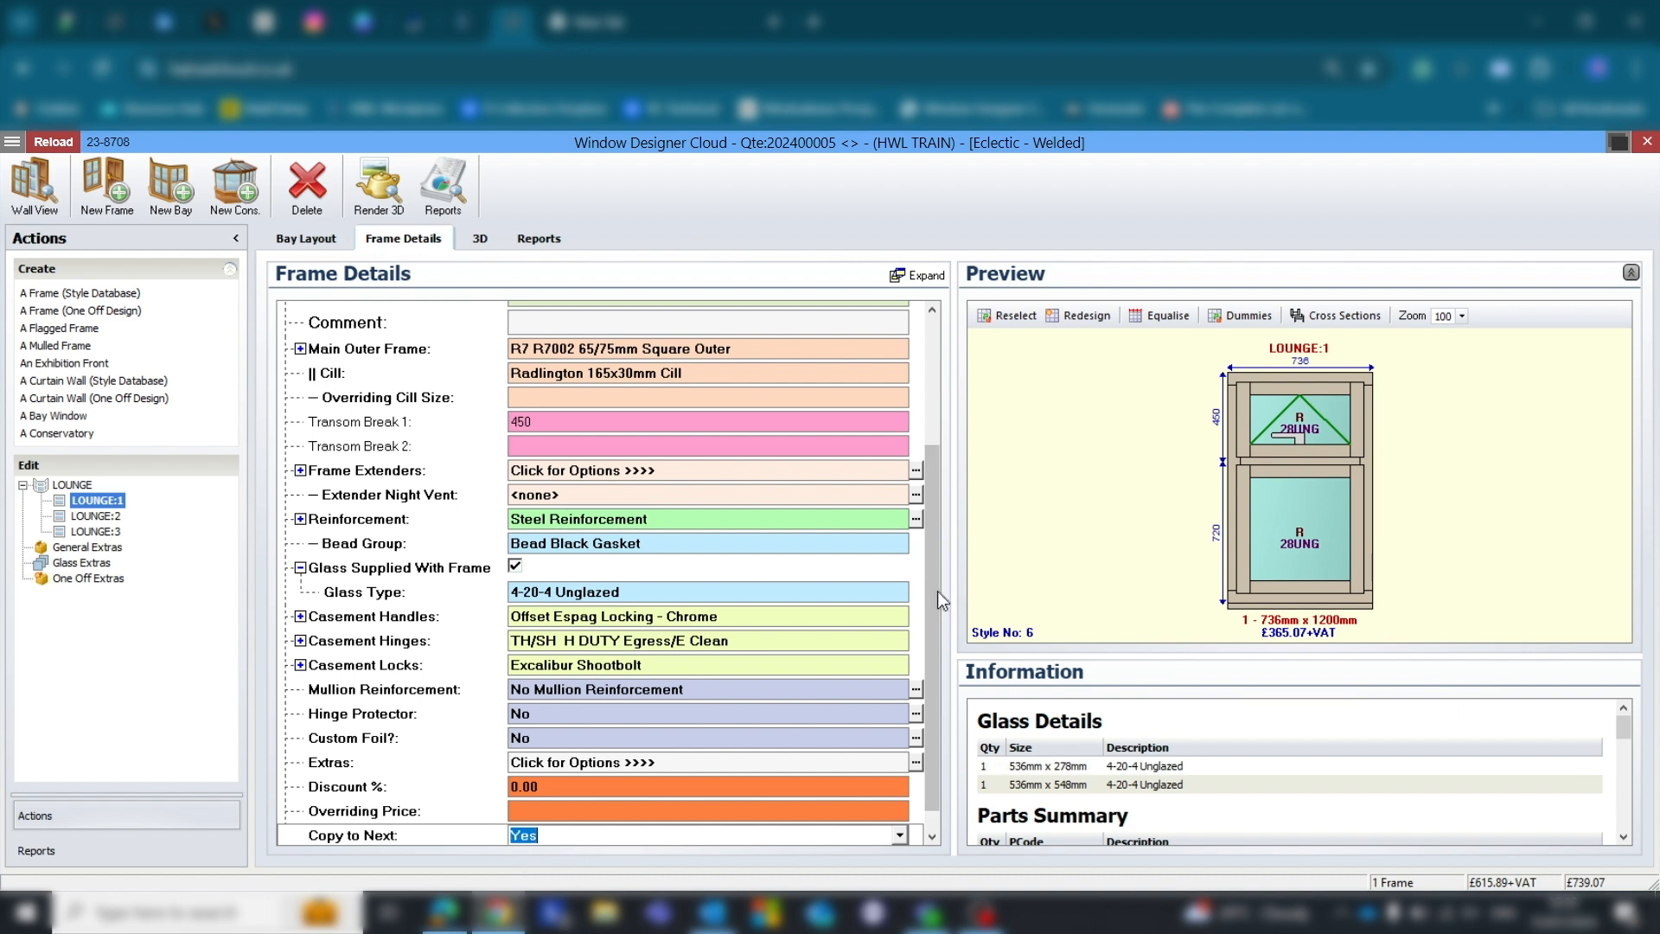
{"action": "left_click", "coordinate": [610, 594]}
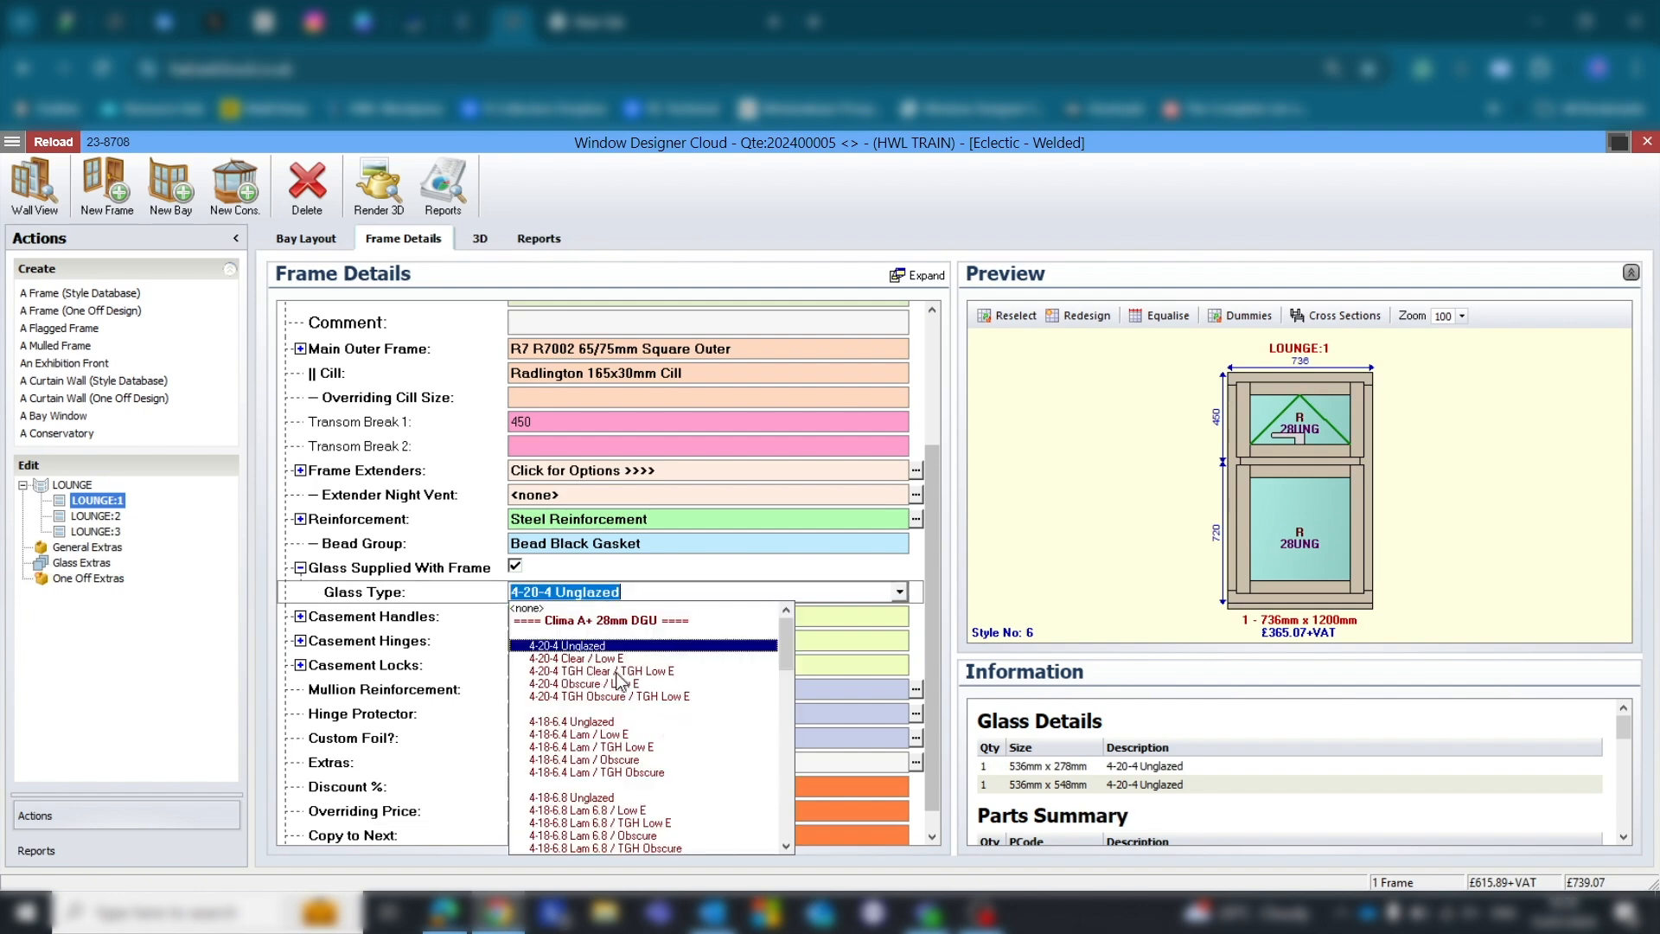
{"action": "left_click", "coordinate": [572, 672]}
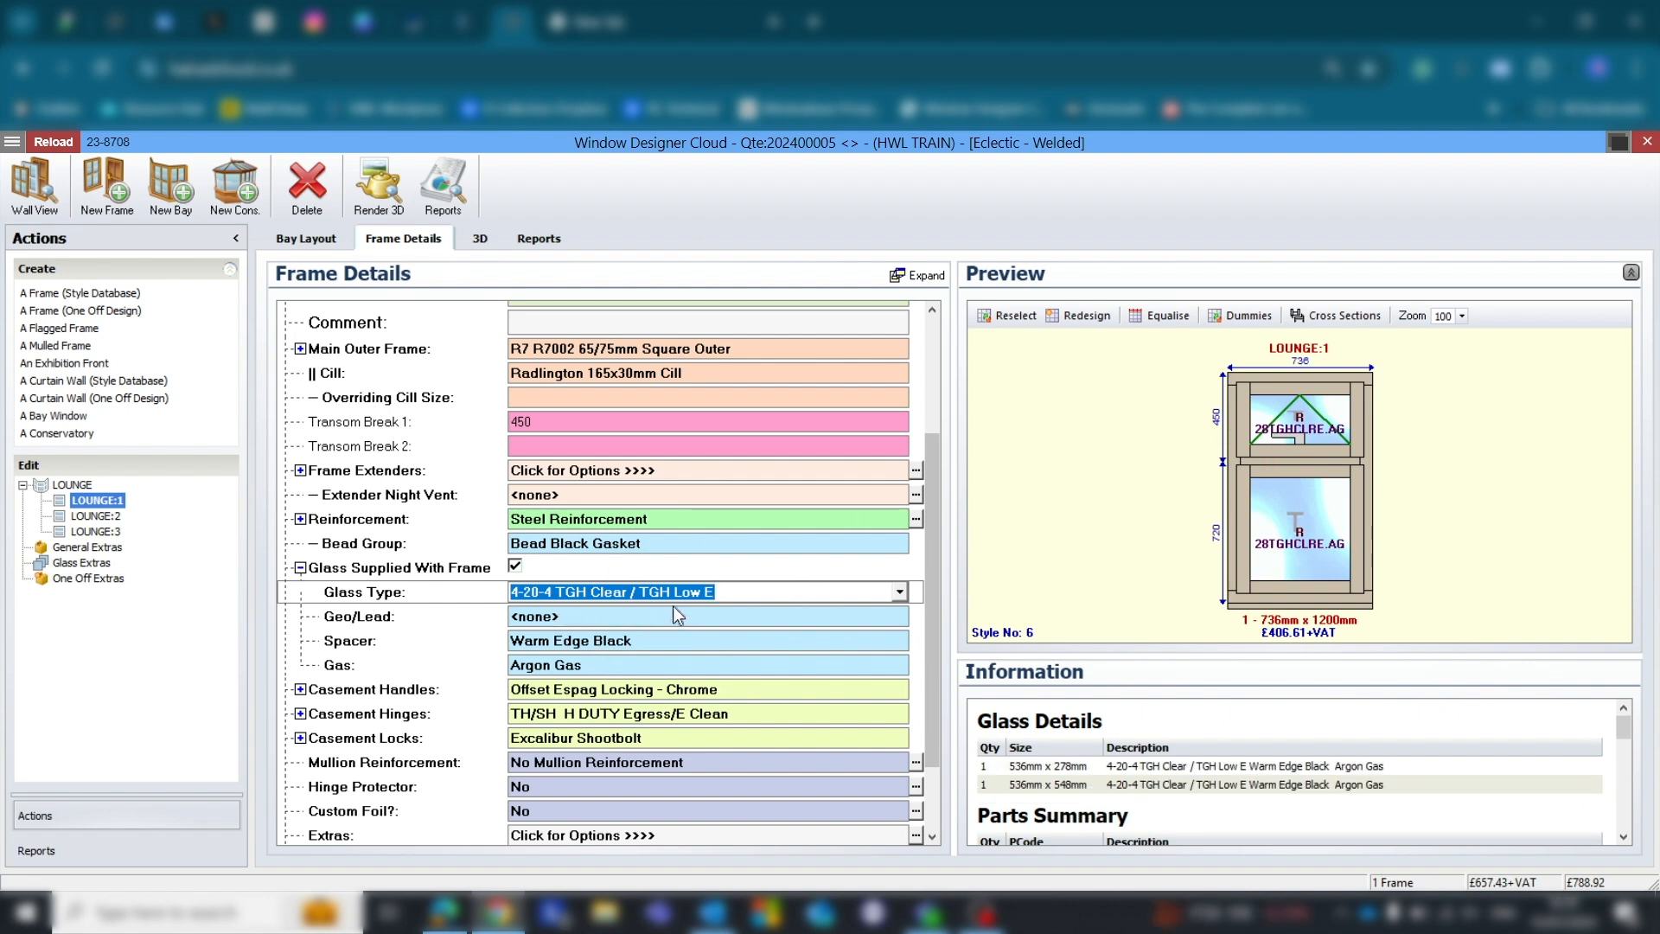
Override the sash glass of LOUNGE:1's top opener with 4-20-4 Clear / Low E.
{"action": "double_click", "coordinate": [1323, 430]}
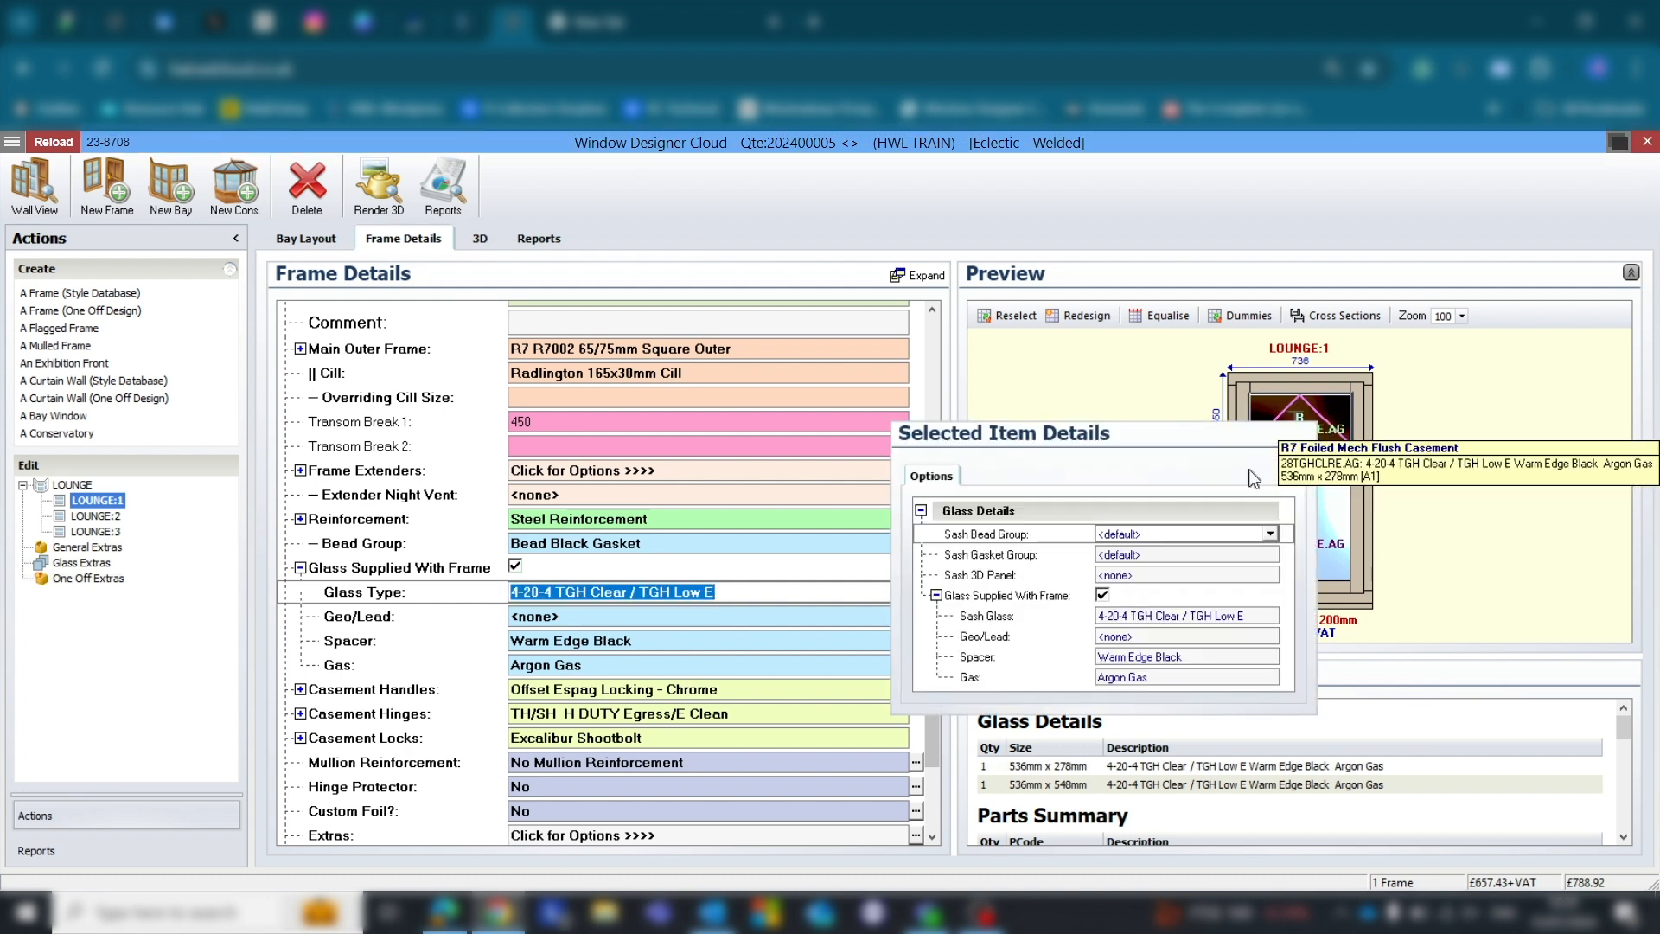
{"action": "left_click", "coordinate": [1271, 617]}
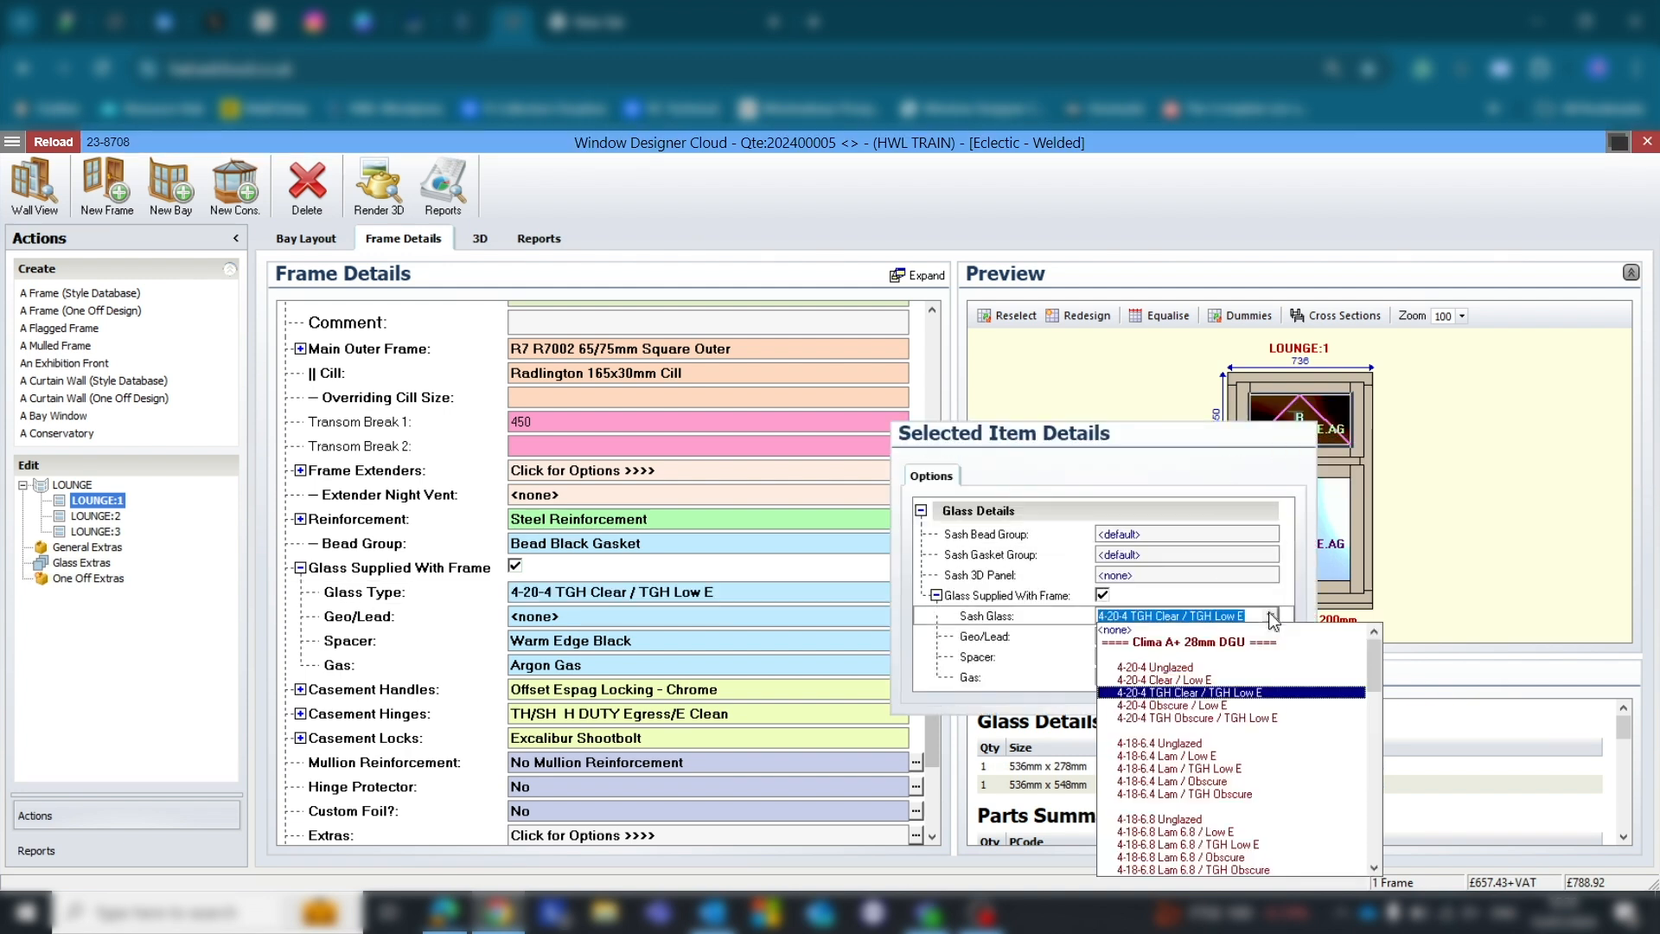
{"action": "left_click", "coordinate": [1189, 680]}
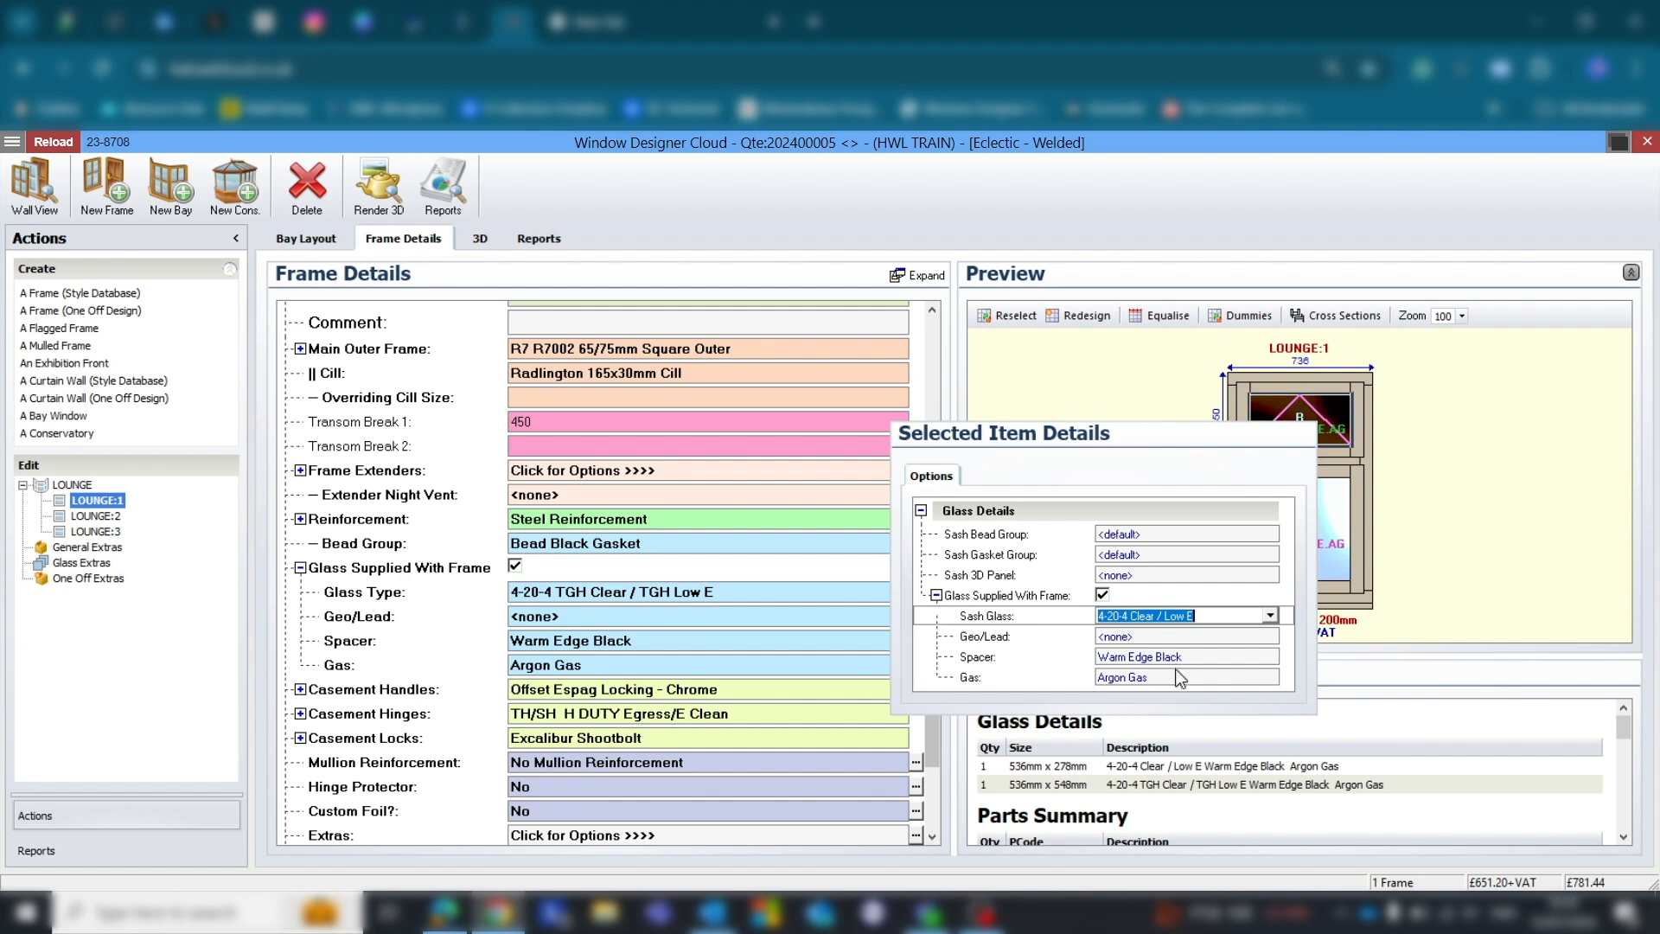
{"action": "left_click", "coordinate": [416, 443]}
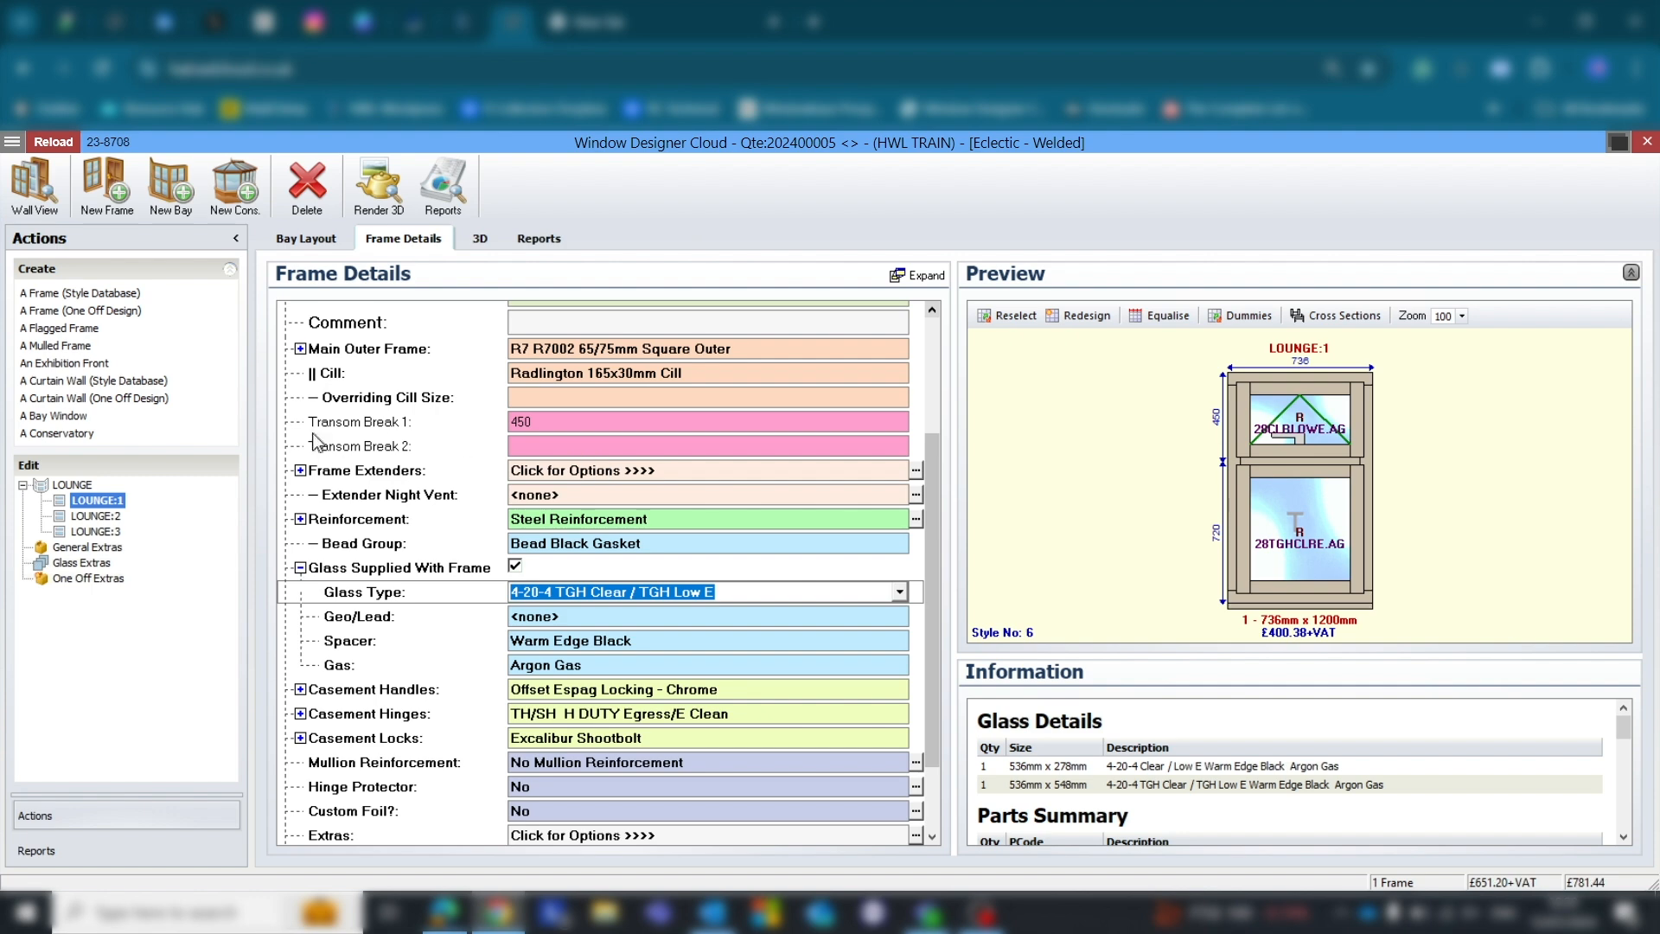
Apply style 6 to the bay's second and third frames and return to the quote items overview.
{"action": "left_click", "coordinate": [69, 486]}
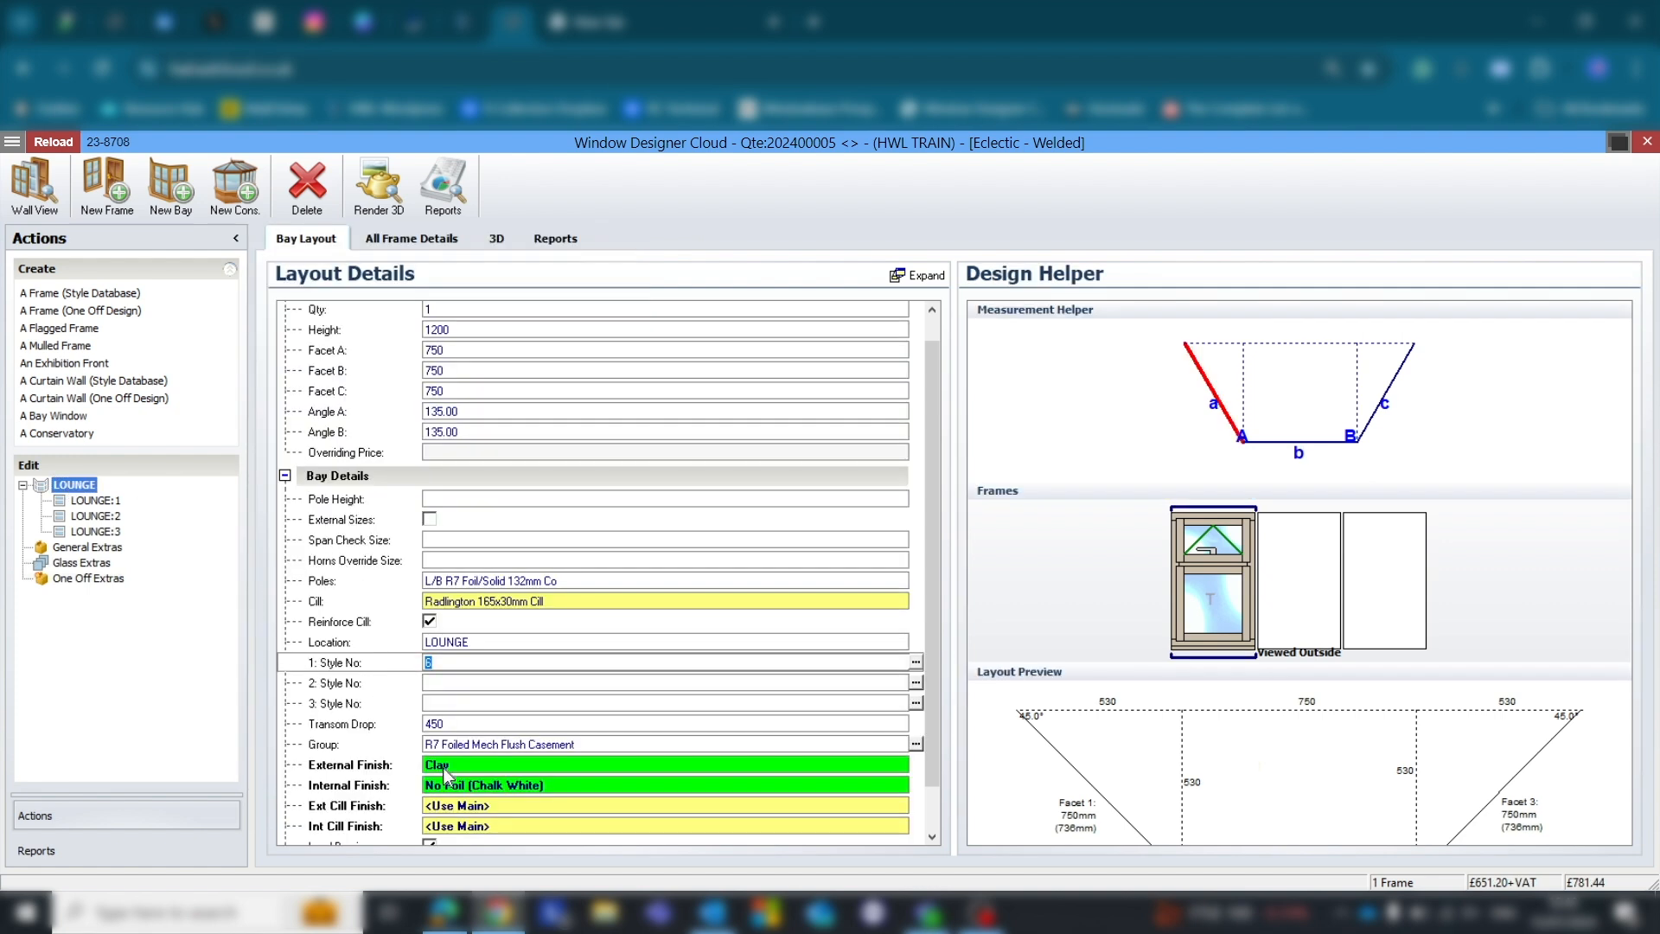
{"action": "left_click", "coordinate": [445, 685]}
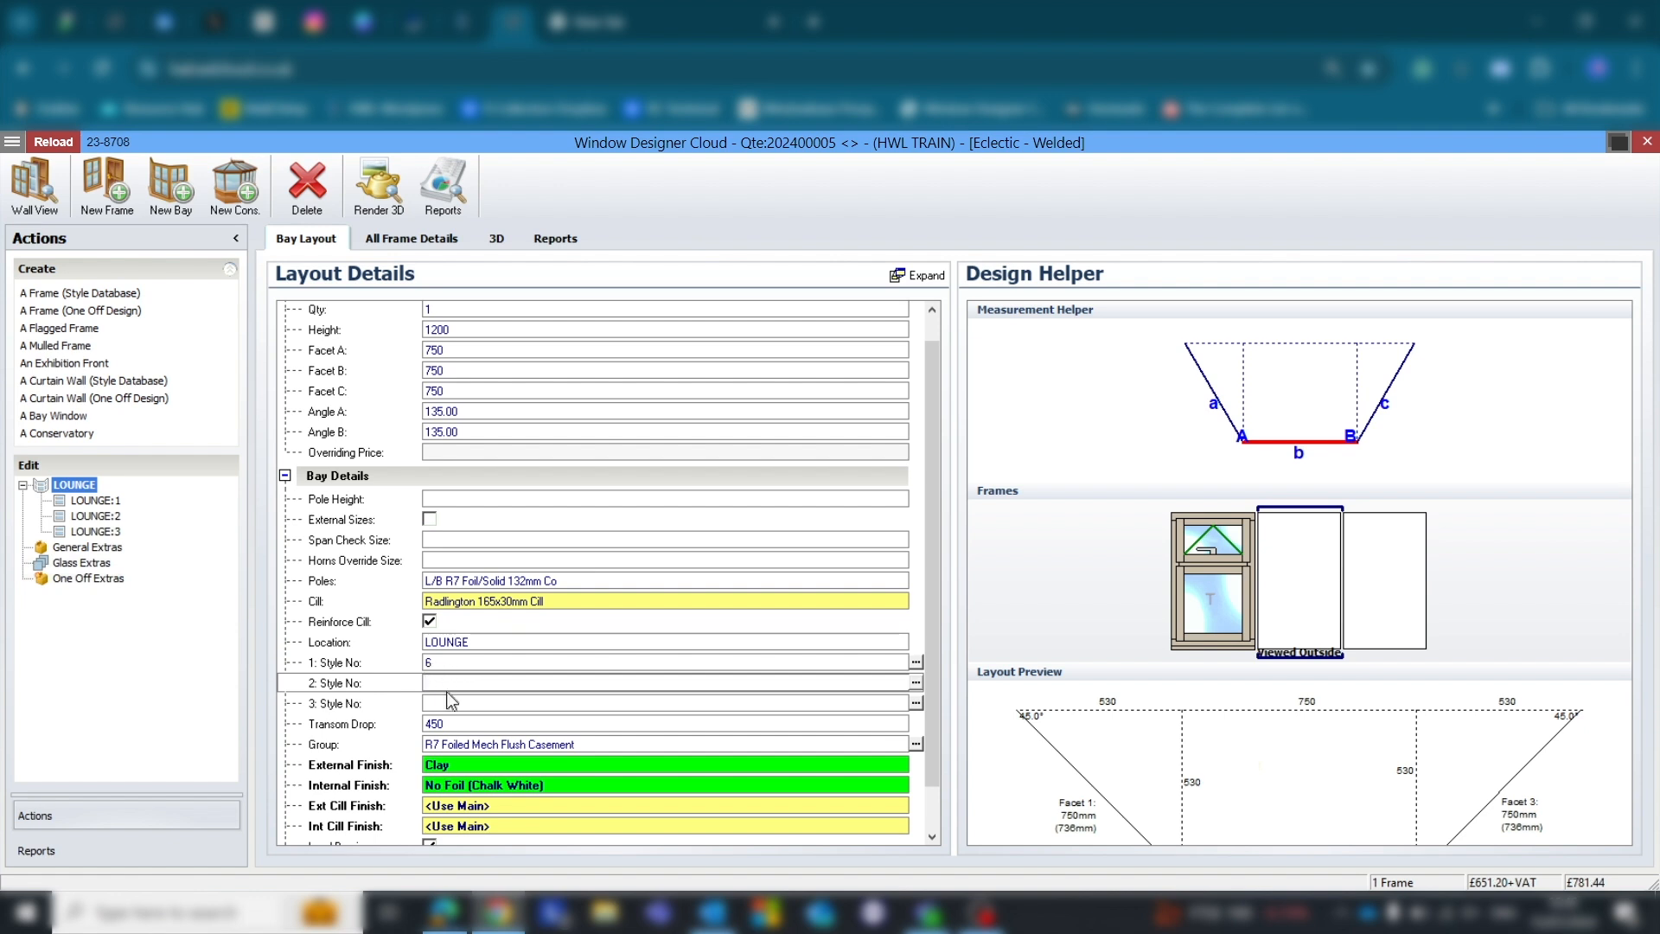
{"action": "key", "text": "Tab"}
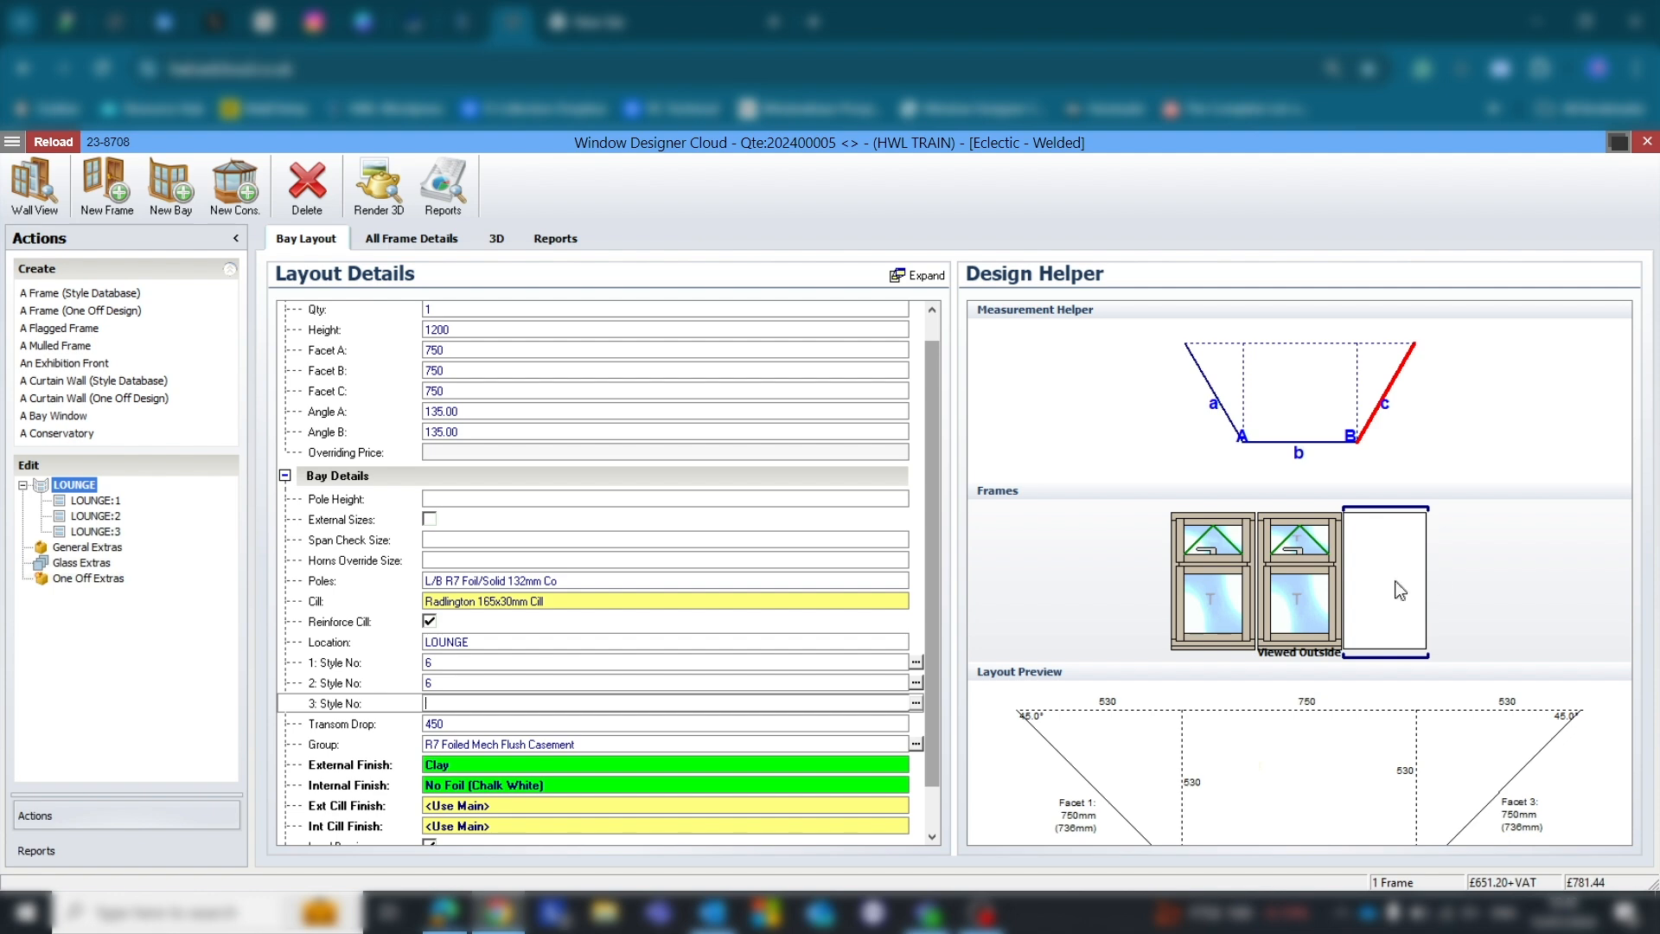
{"action": "left_click", "coordinate": [39, 191]}
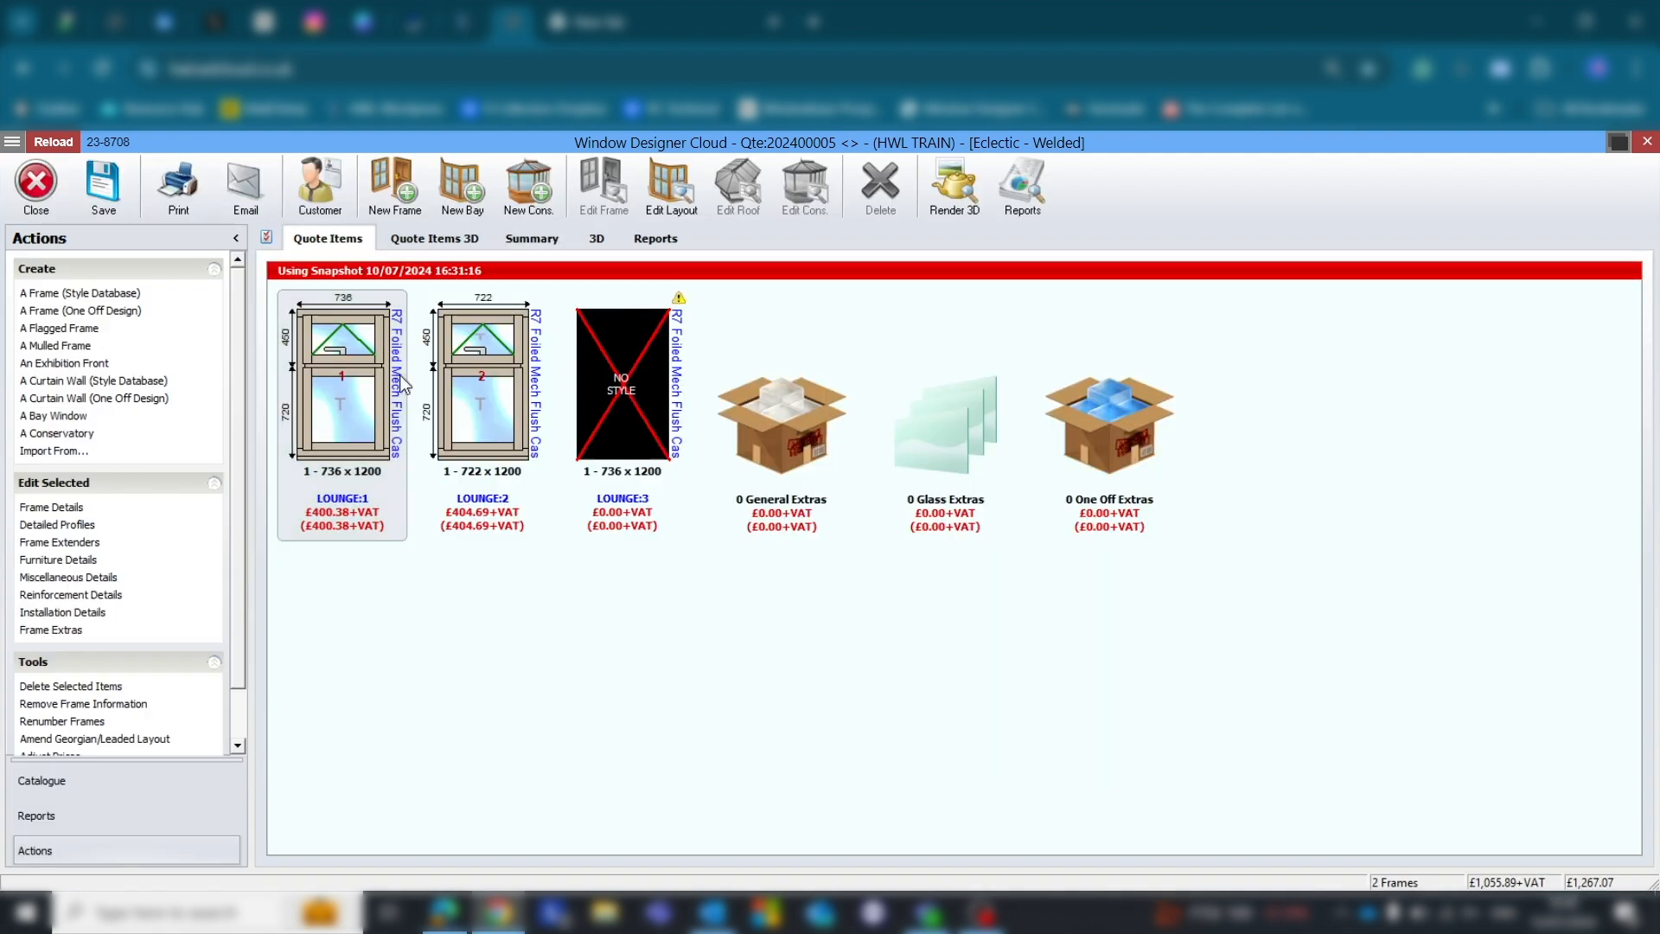
{"action": "left_click", "coordinate": [500, 372]}
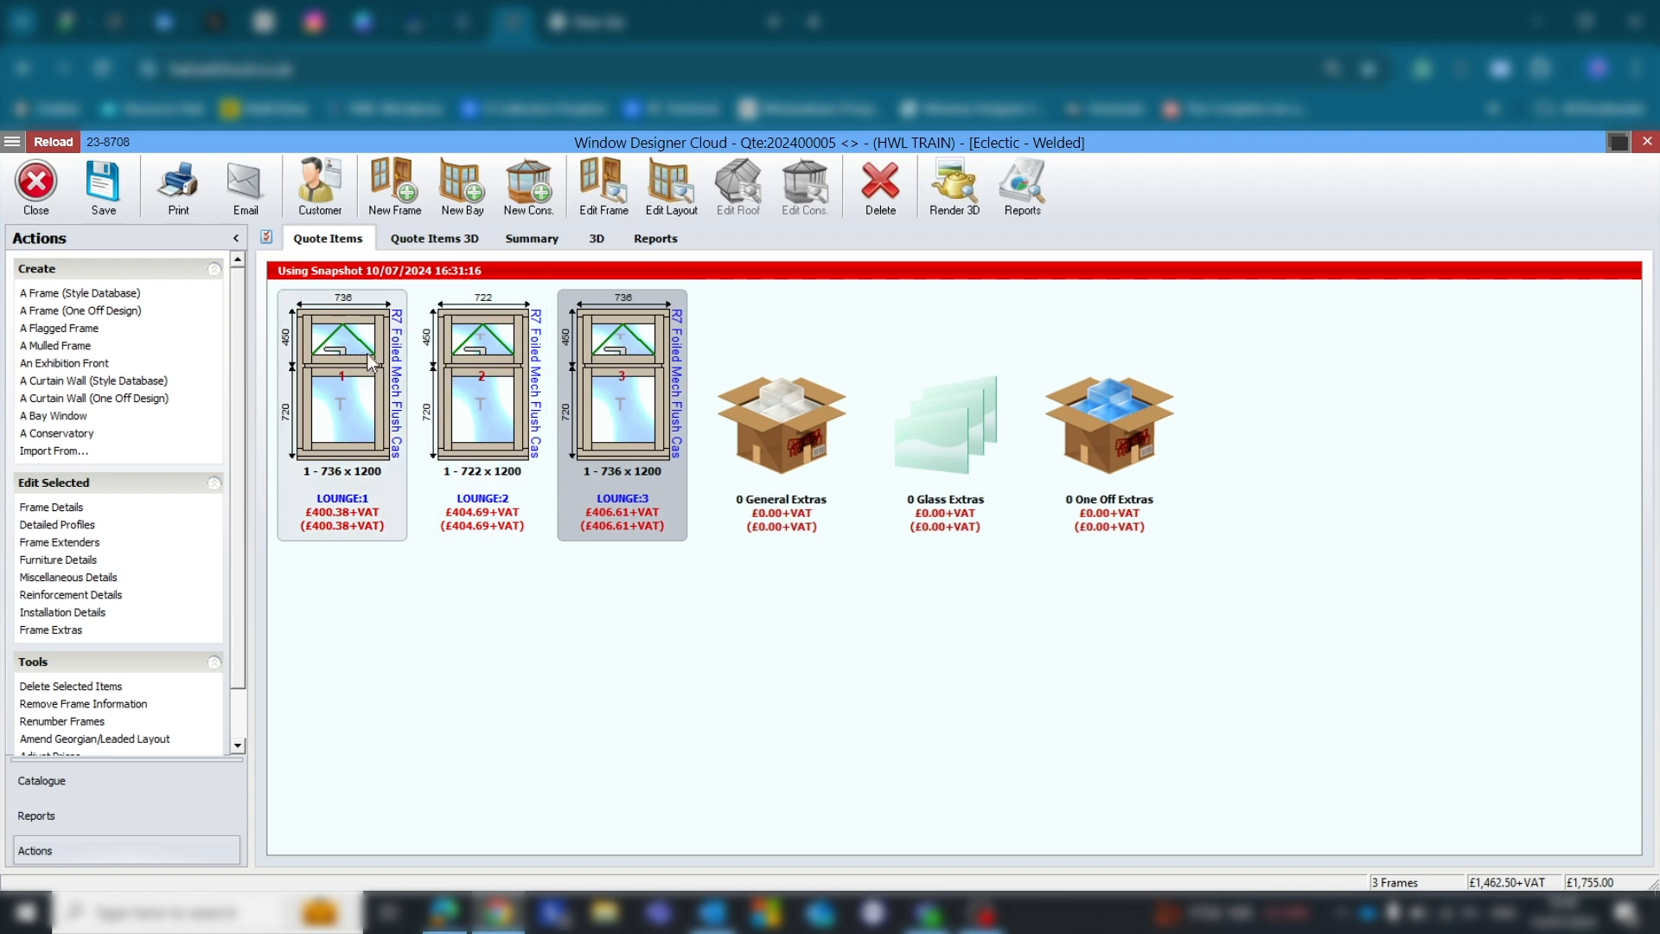
Set the sash handing of LOUNGE:3's top opener to Left Handed and go back to the quote items.
{"action": "double_click", "coordinate": [631, 362]}
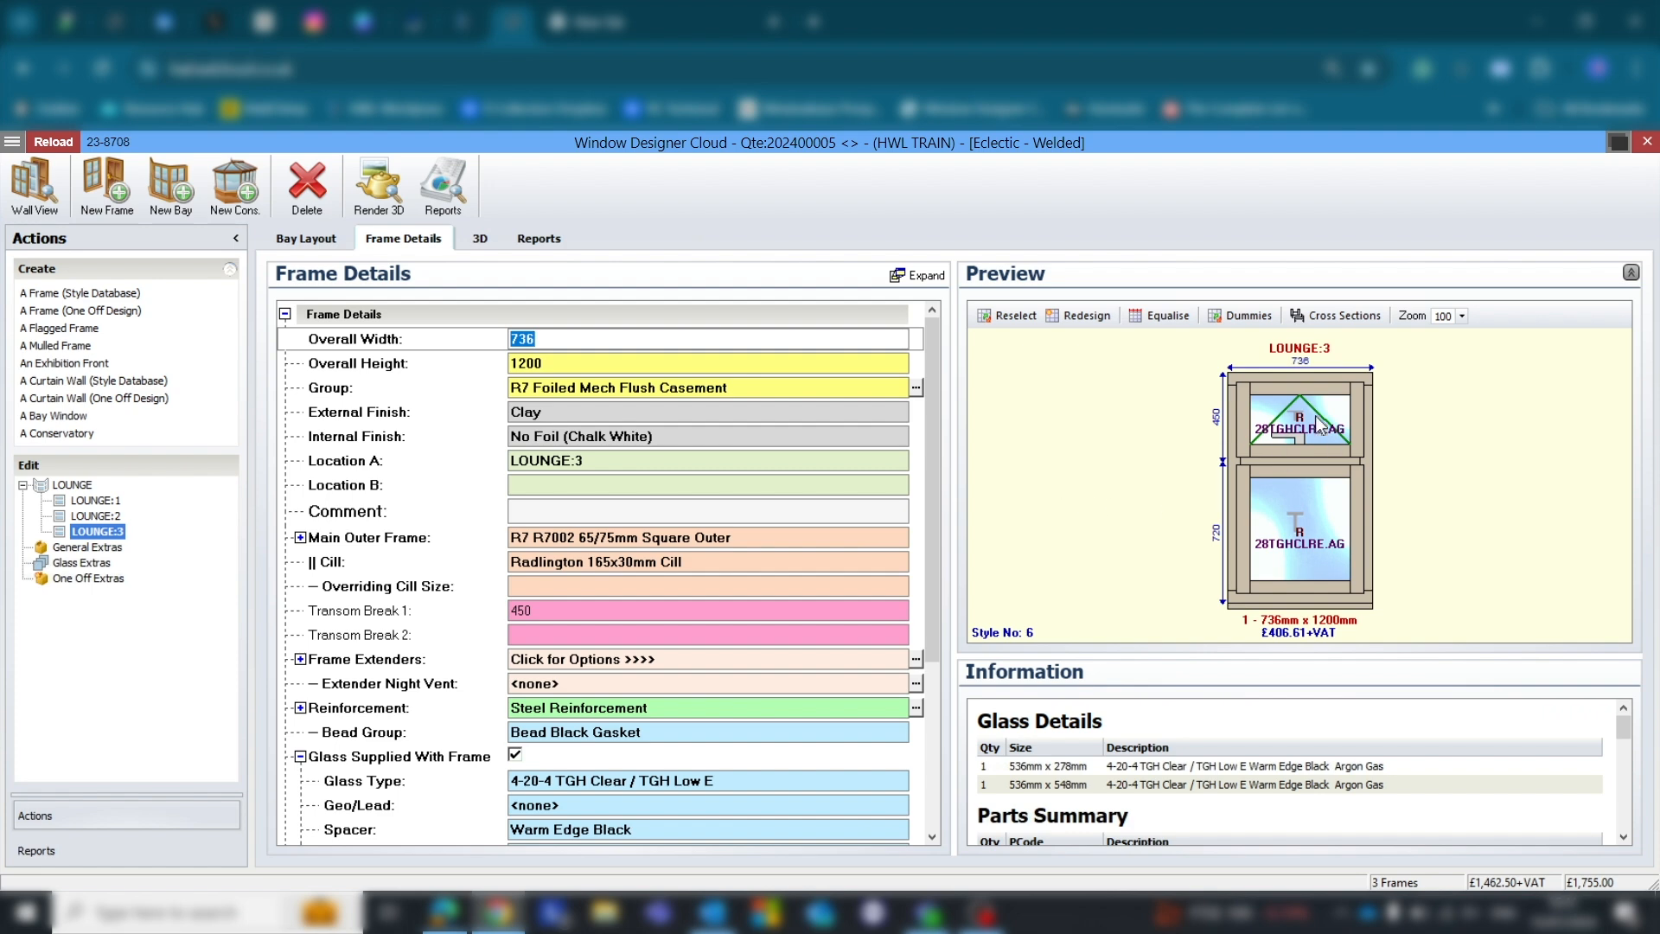
{"action": "double_click", "coordinate": [1291, 424]}
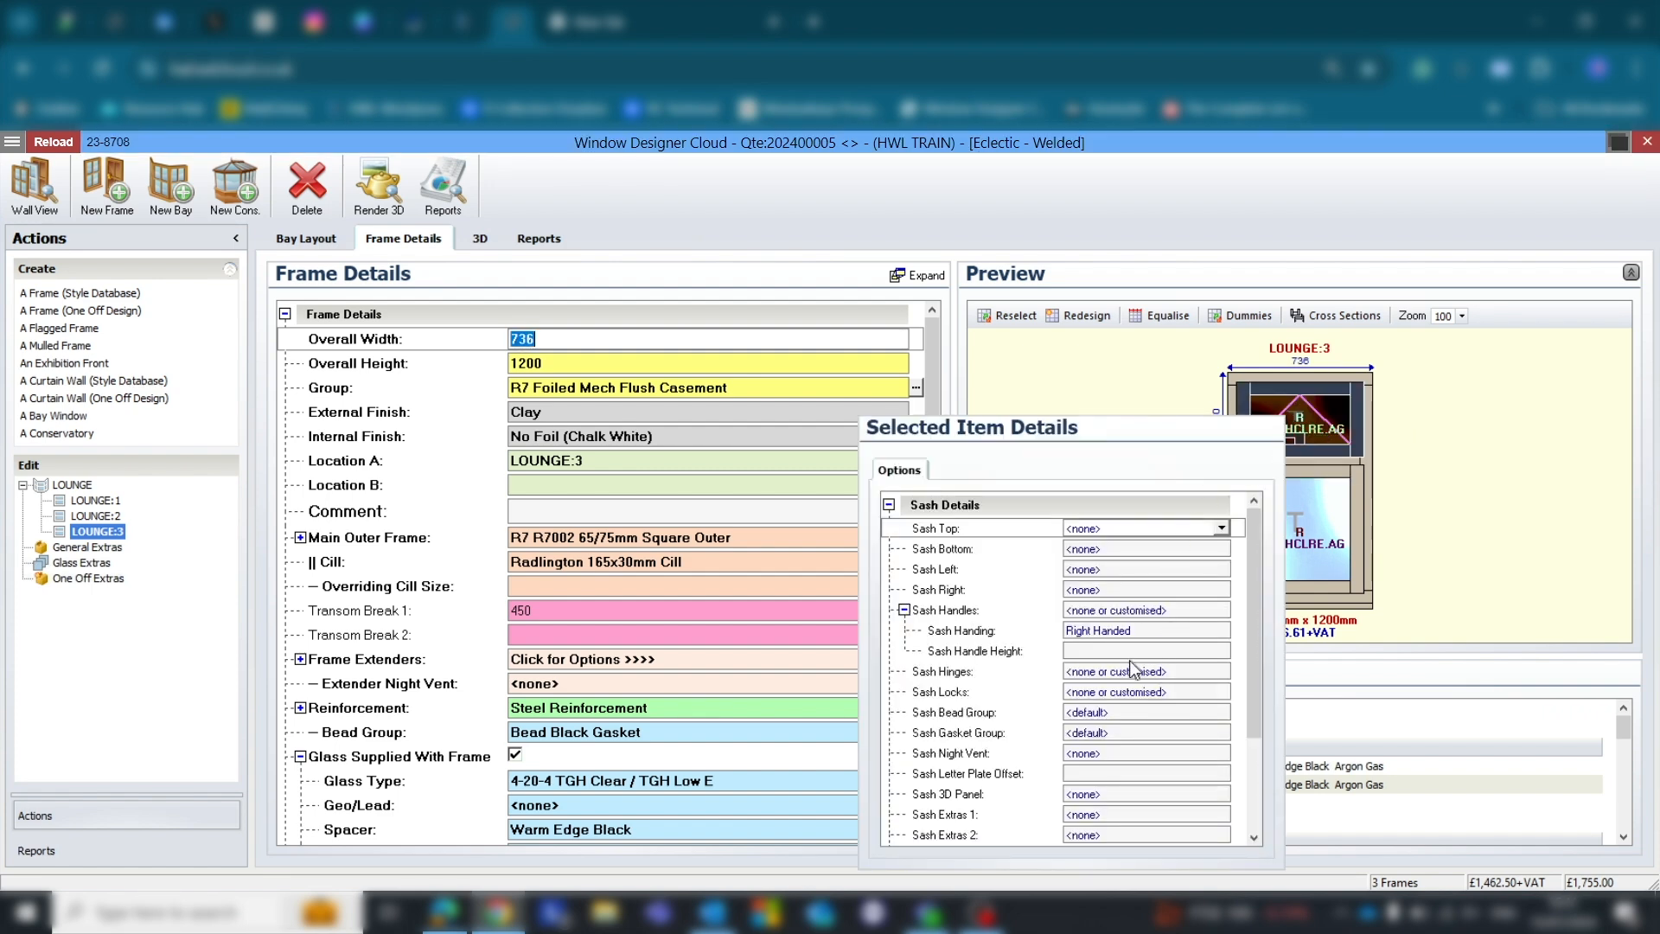
{"action": "left_click", "coordinate": [1094, 630]}
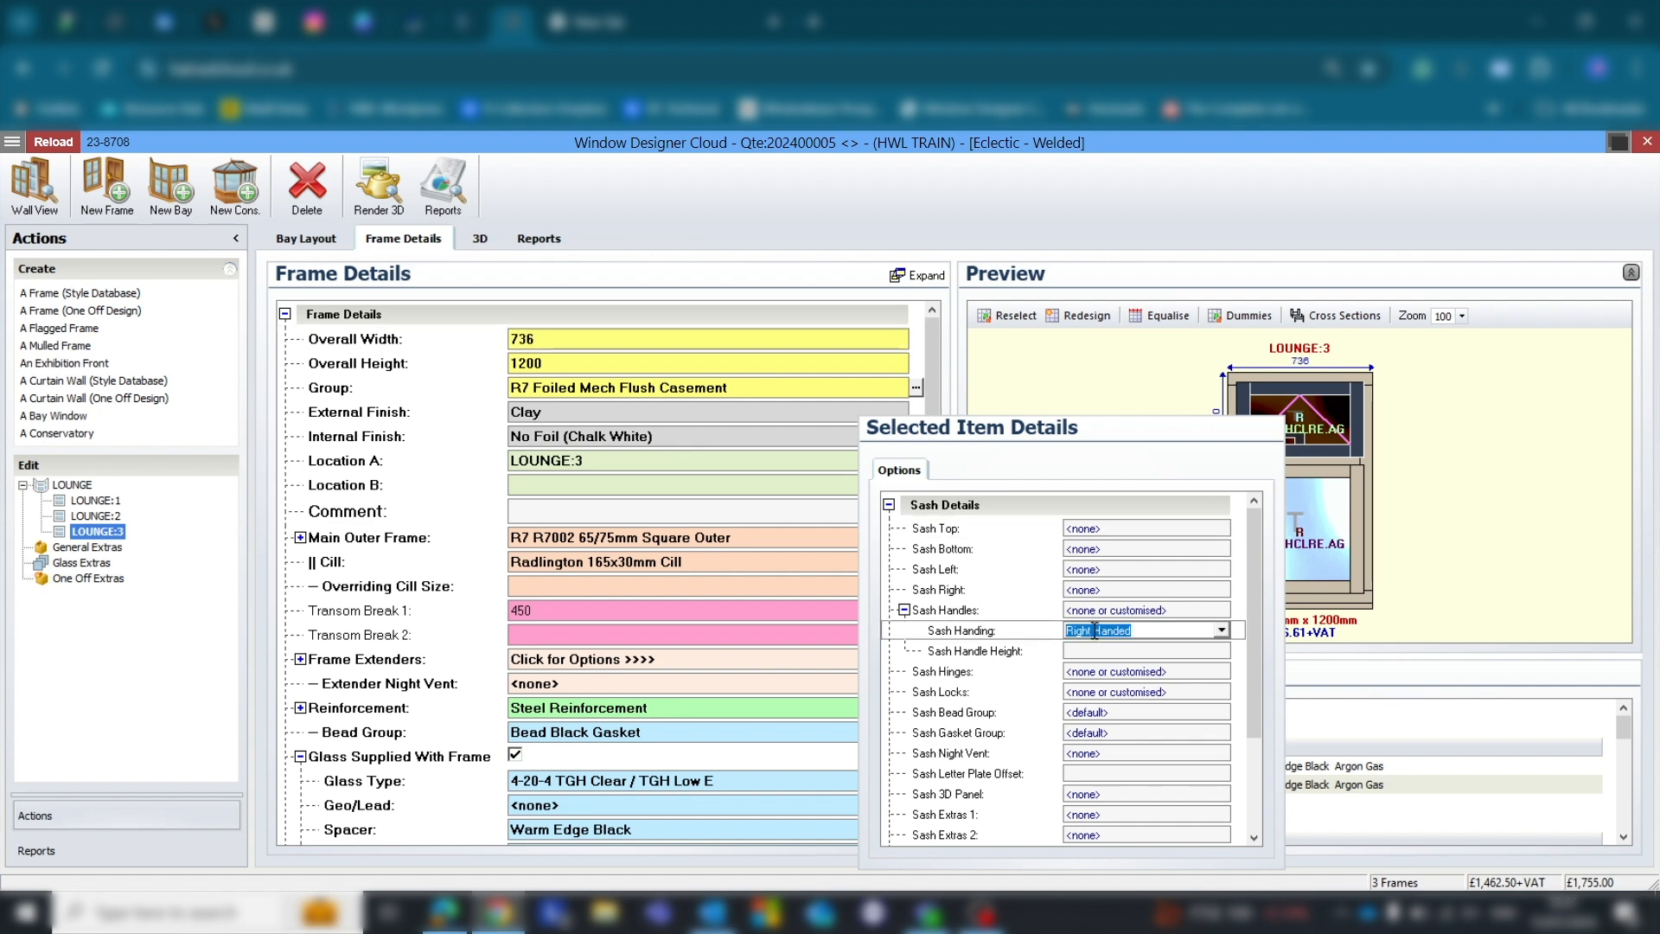
{"action": "left_click", "coordinate": [1095, 631]}
{"action": "left_click", "coordinate": [1095, 645]}
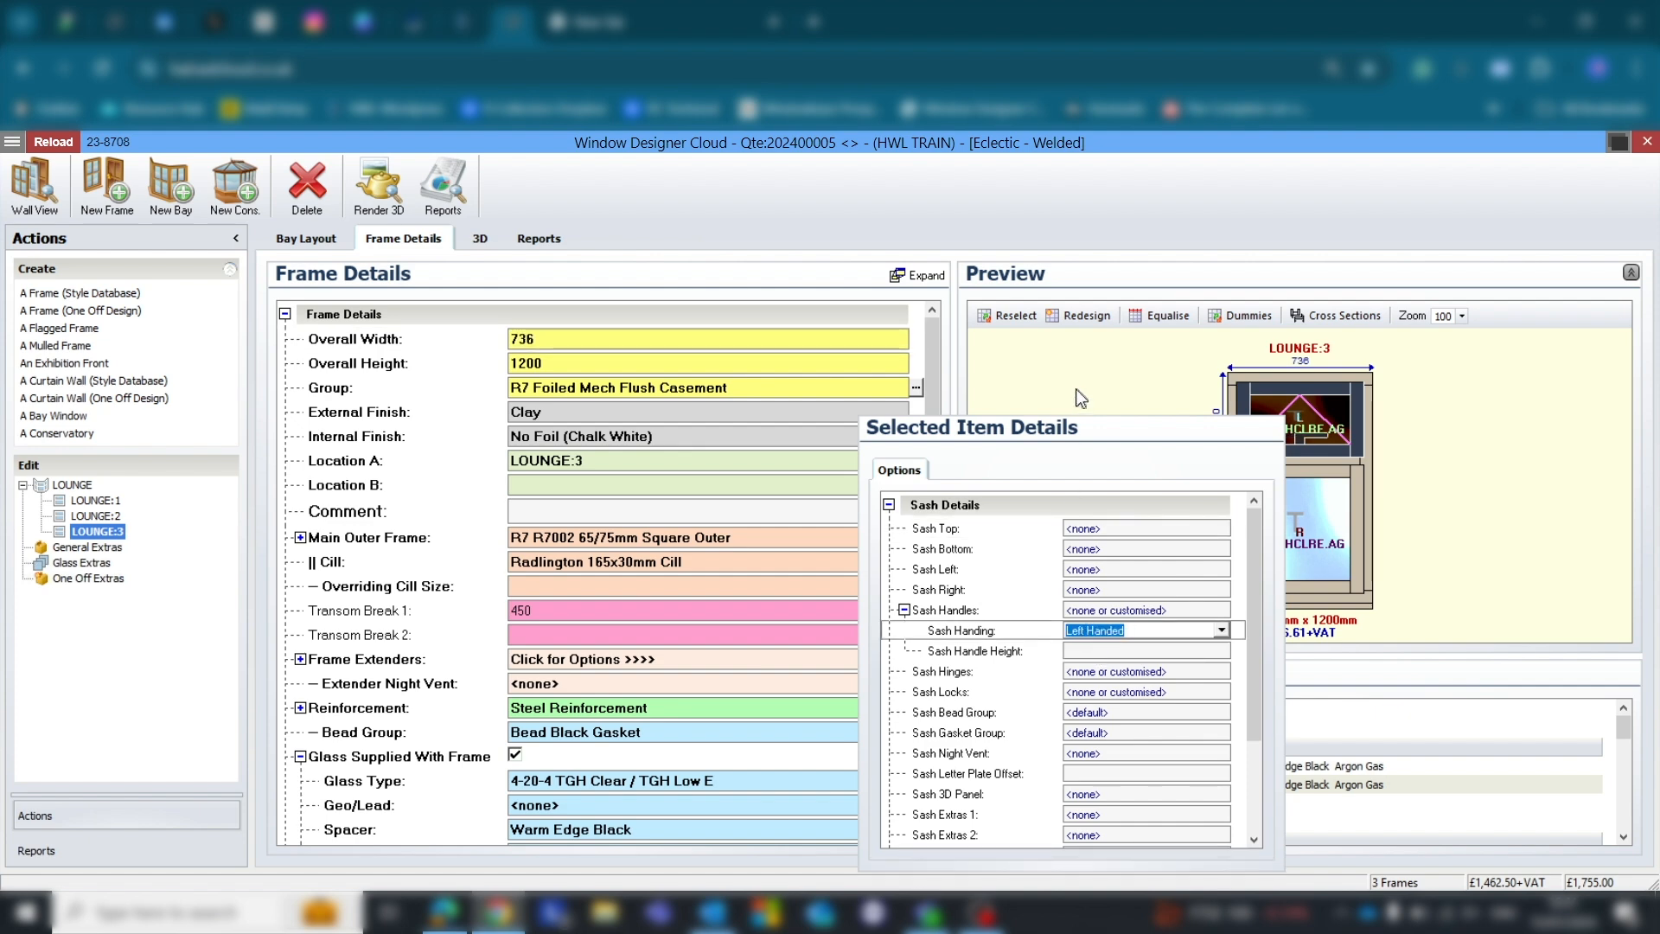
{"action": "left_click", "coordinate": [44, 195]}
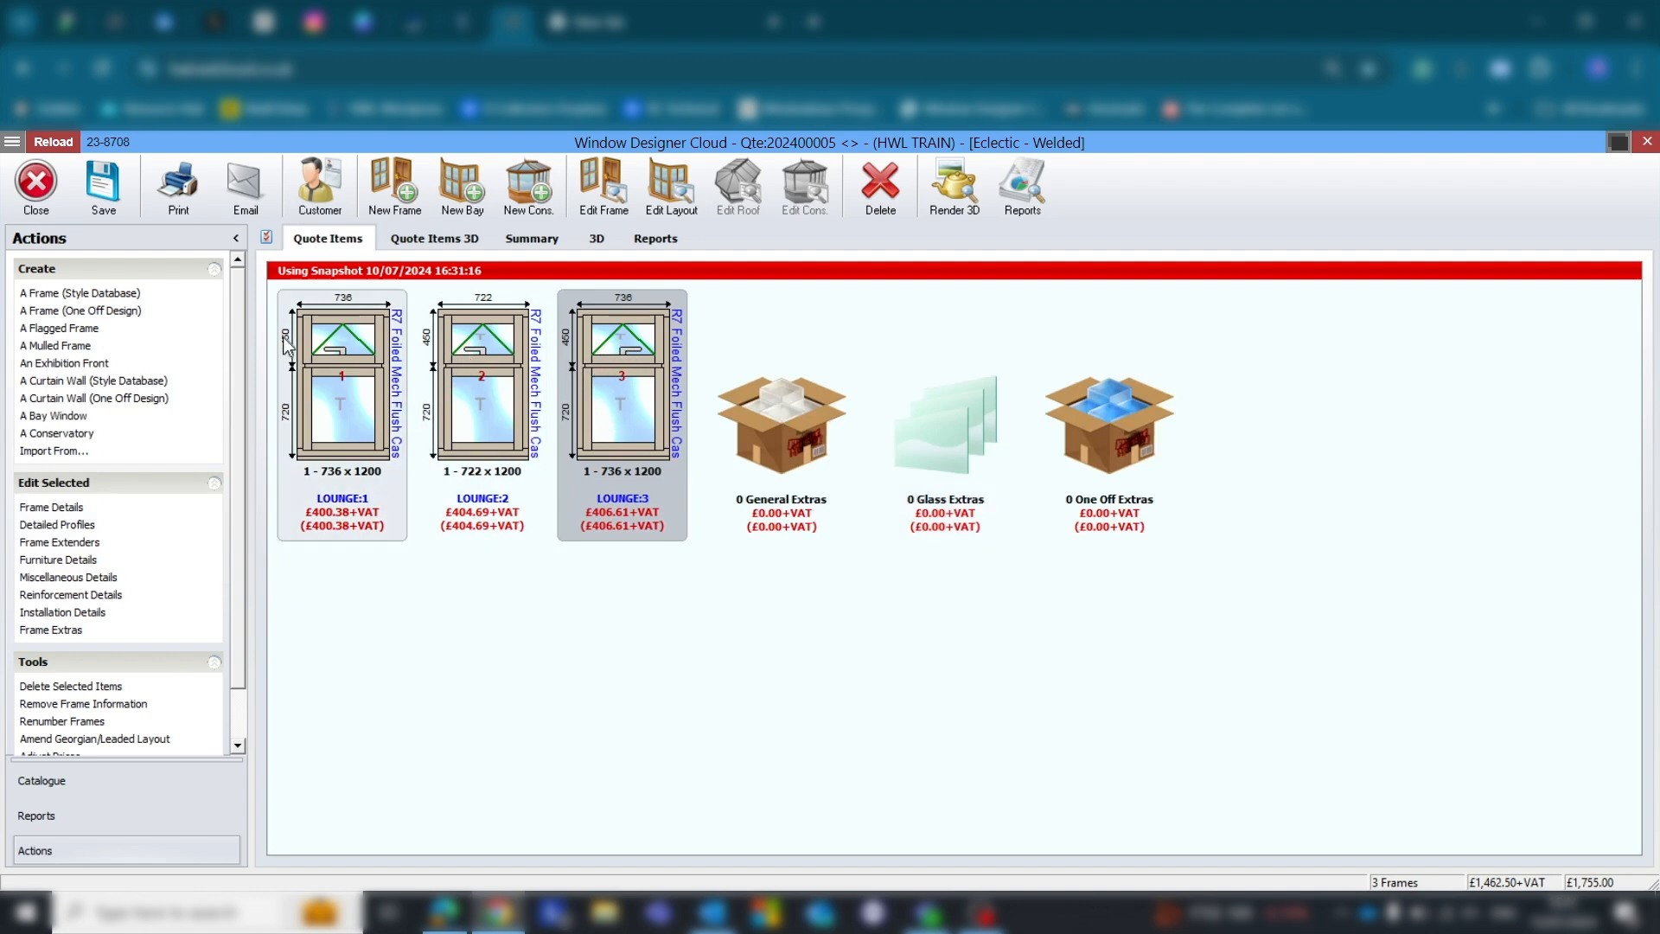
Redesign frame LOUNGE:2 by replacing its top opener with a dummy vent, accept the style and return to the quote items.
{"action": "double_click", "coordinate": [485, 362]}
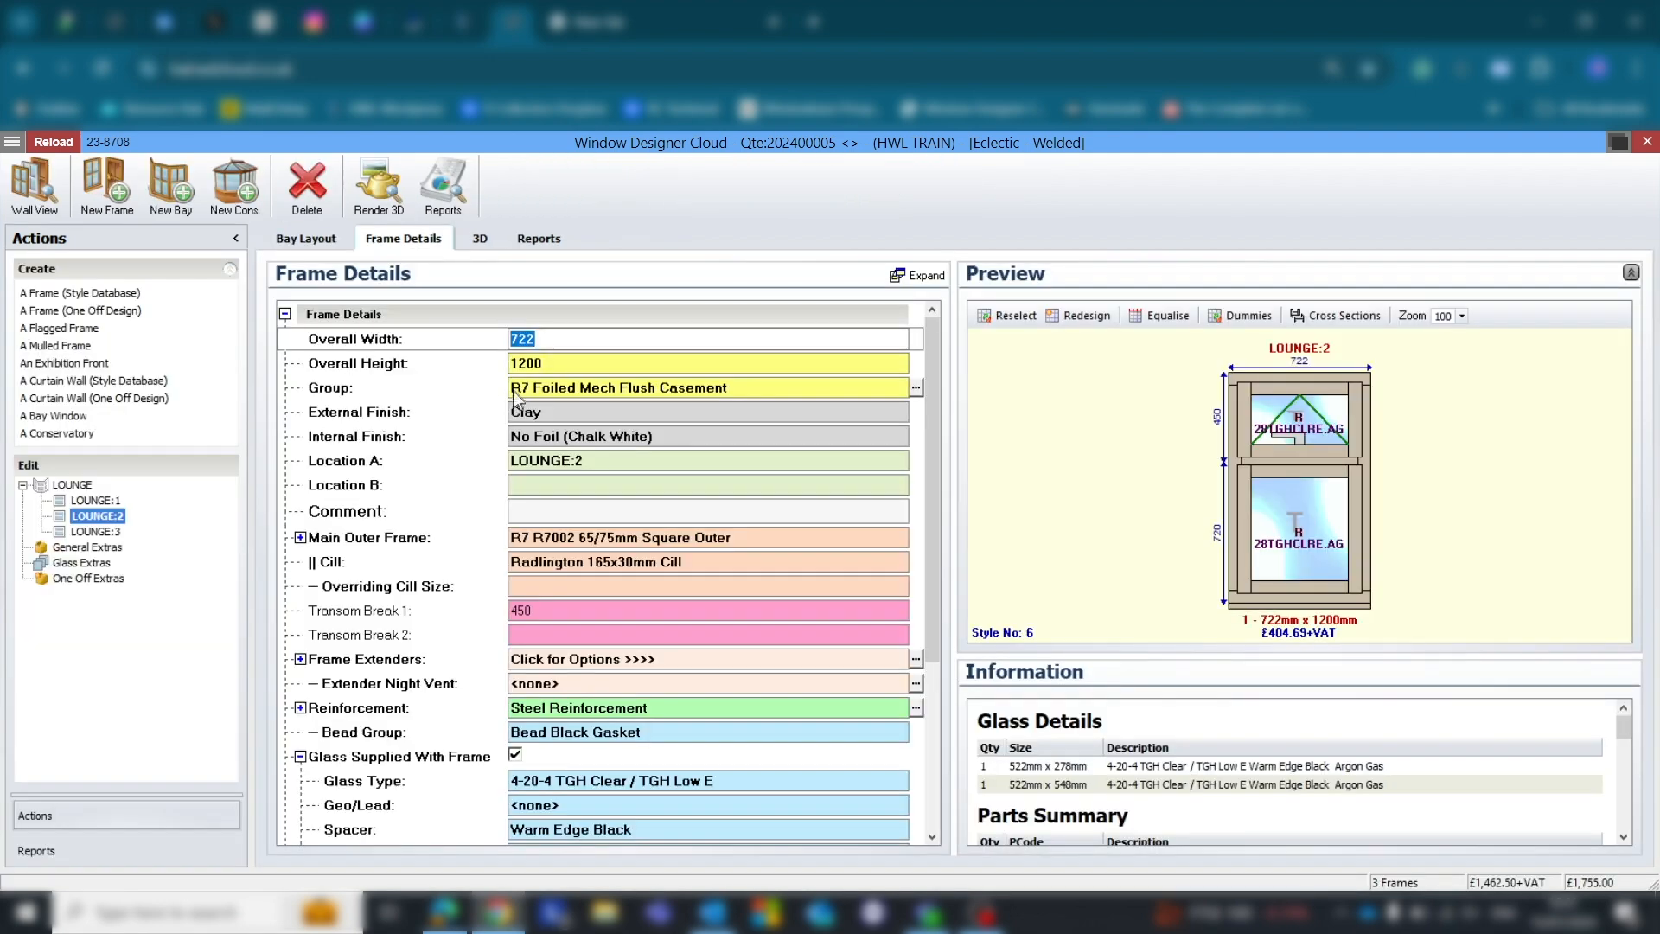
{"action": "left_click", "coordinate": [1086, 318]}
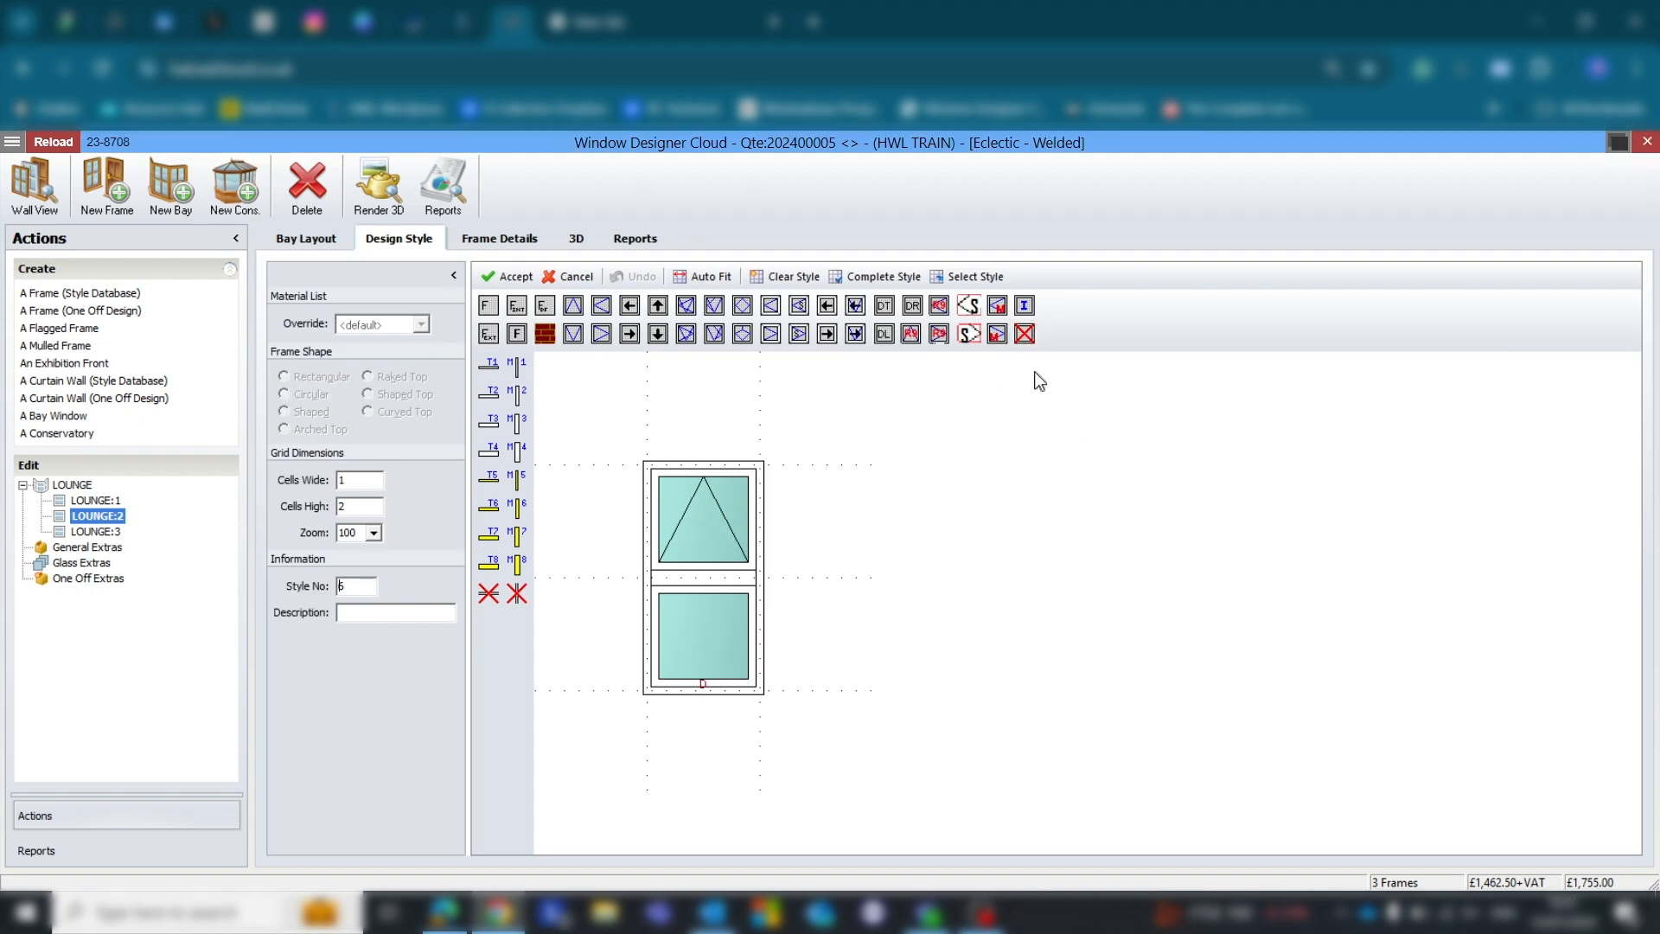
{"action": "left_click", "coordinate": [1025, 334]}
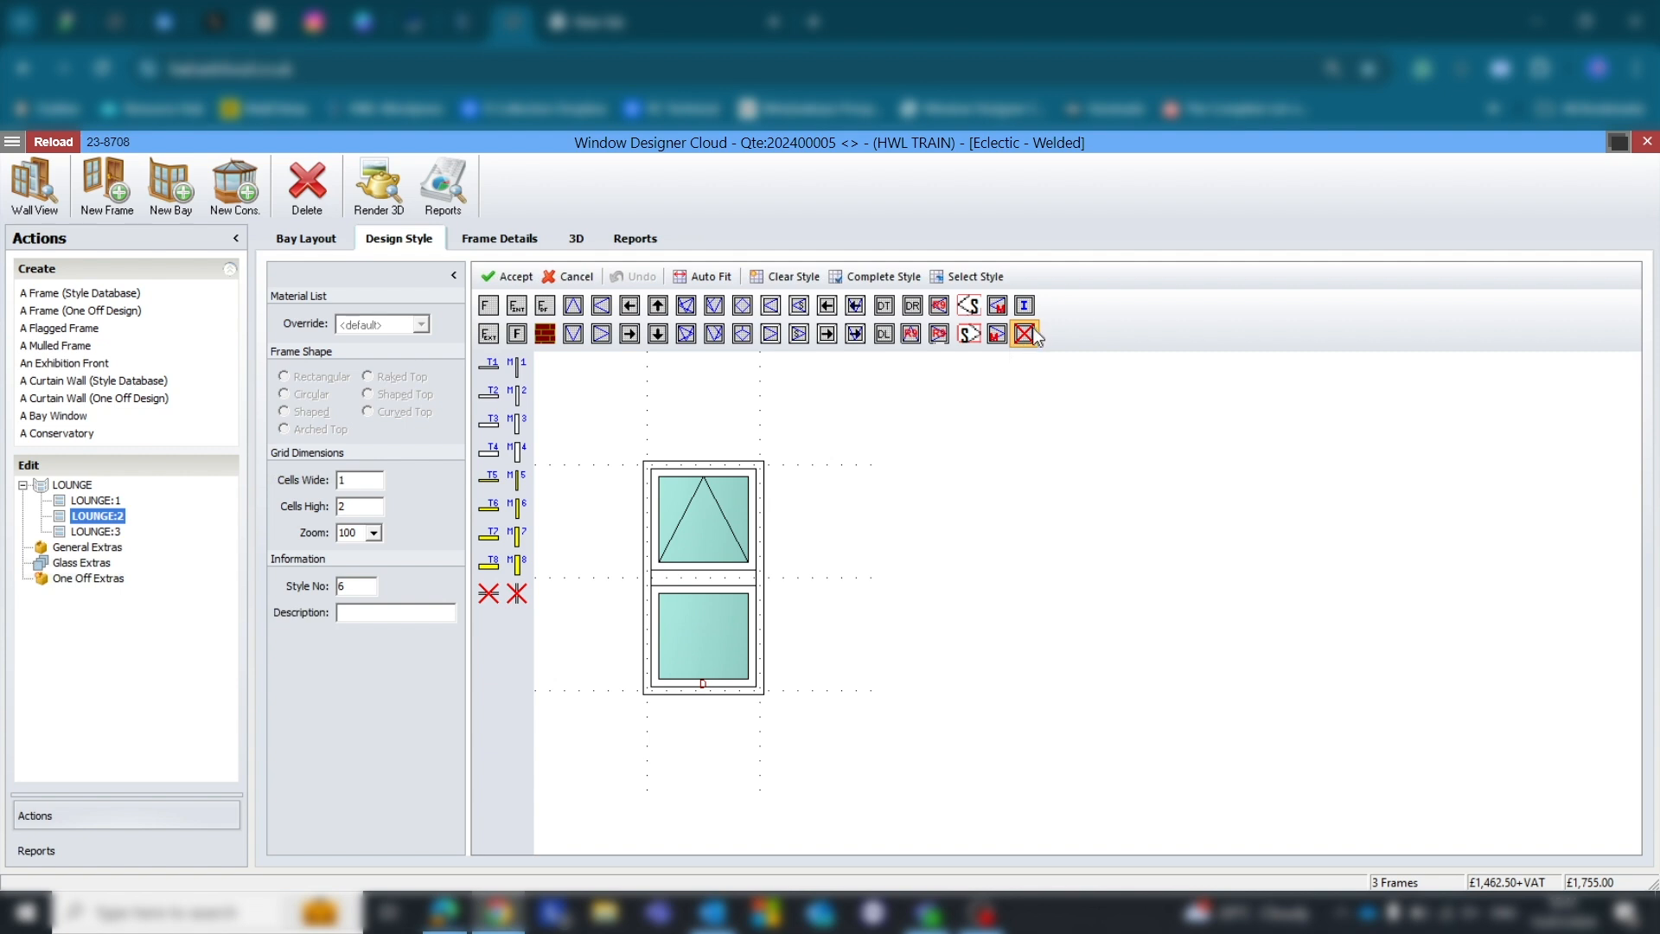
{"action": "left_click", "coordinate": [702, 515]}
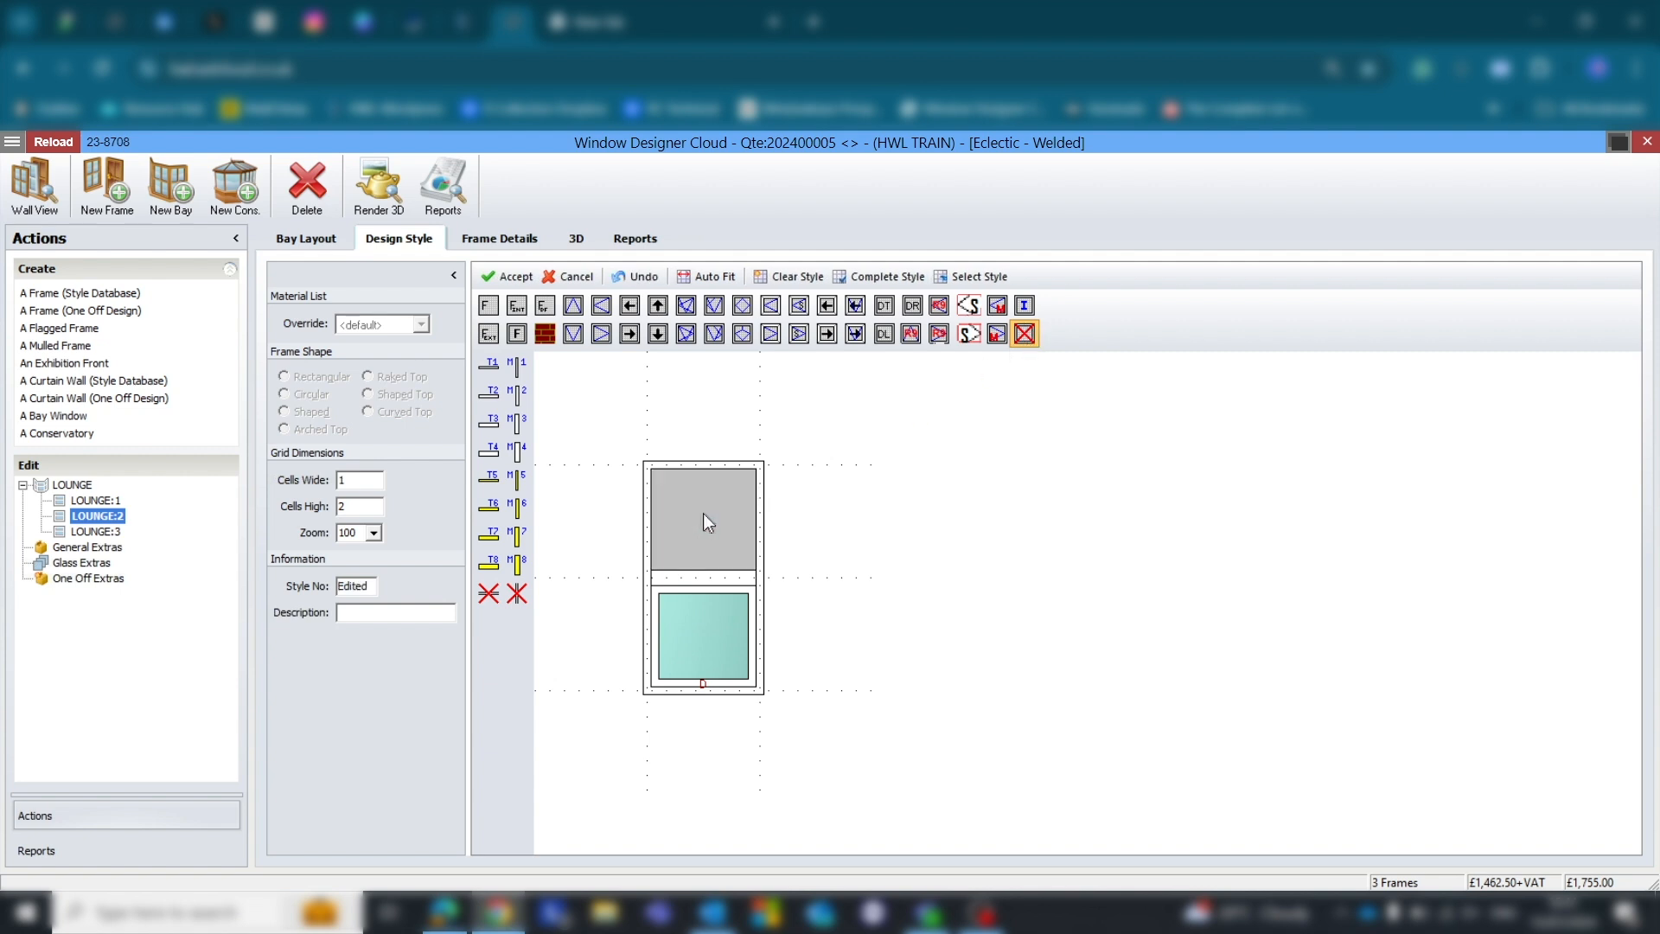
{"action": "left_click", "coordinate": [518, 336]}
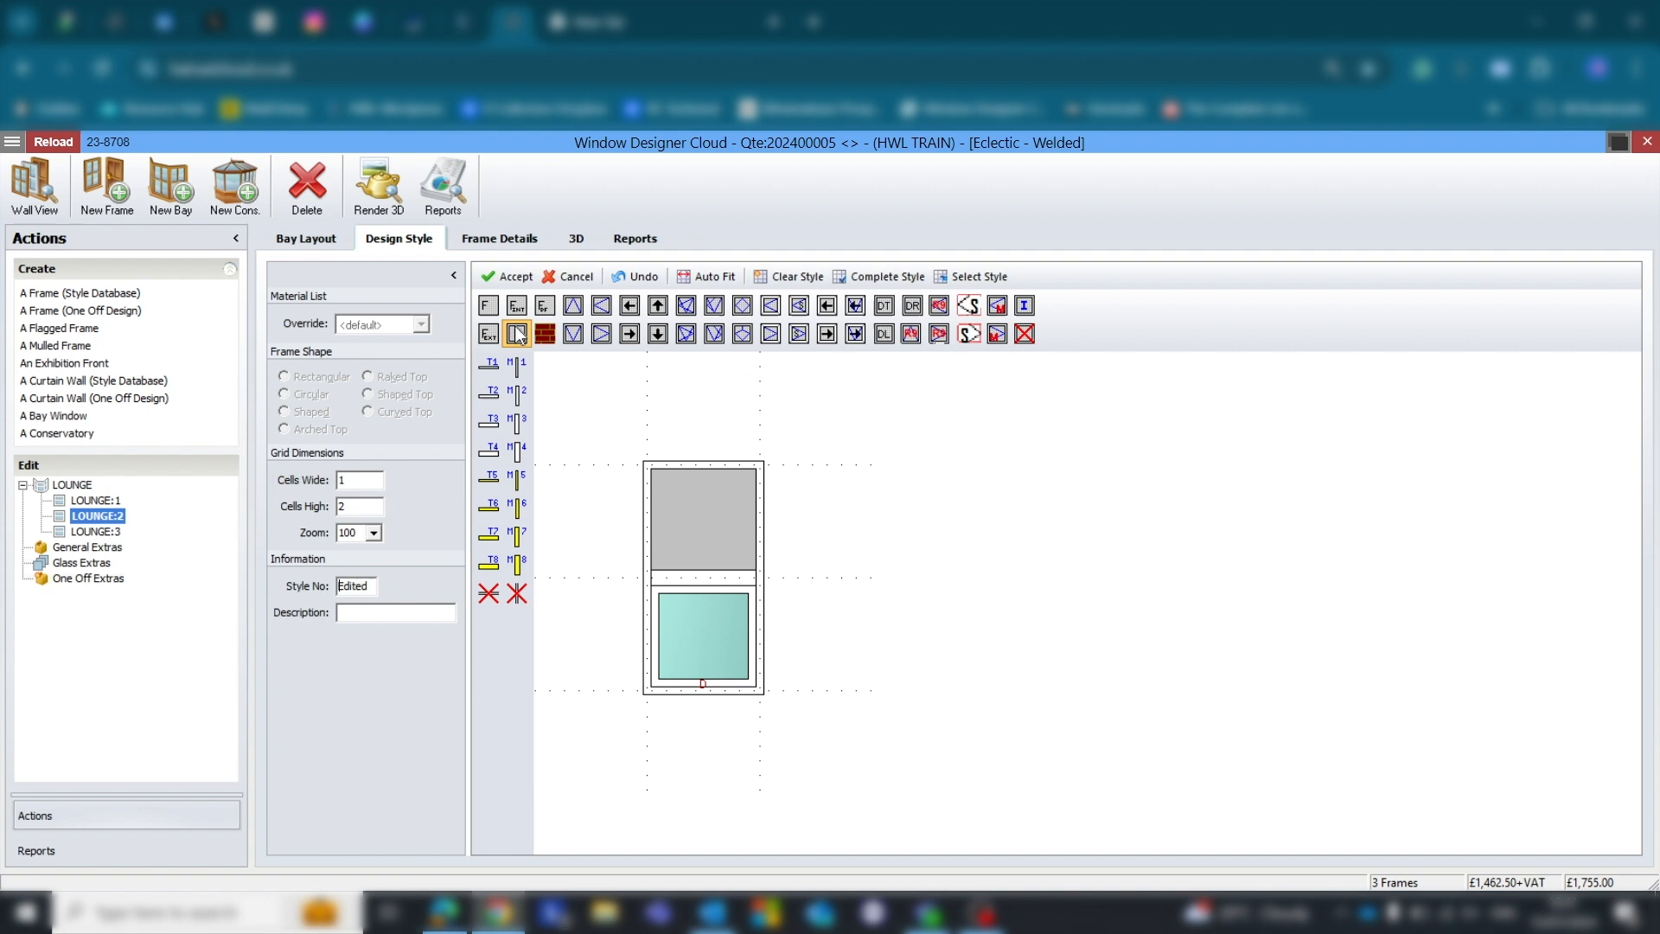
{"action": "left_click", "coordinate": [729, 503]}
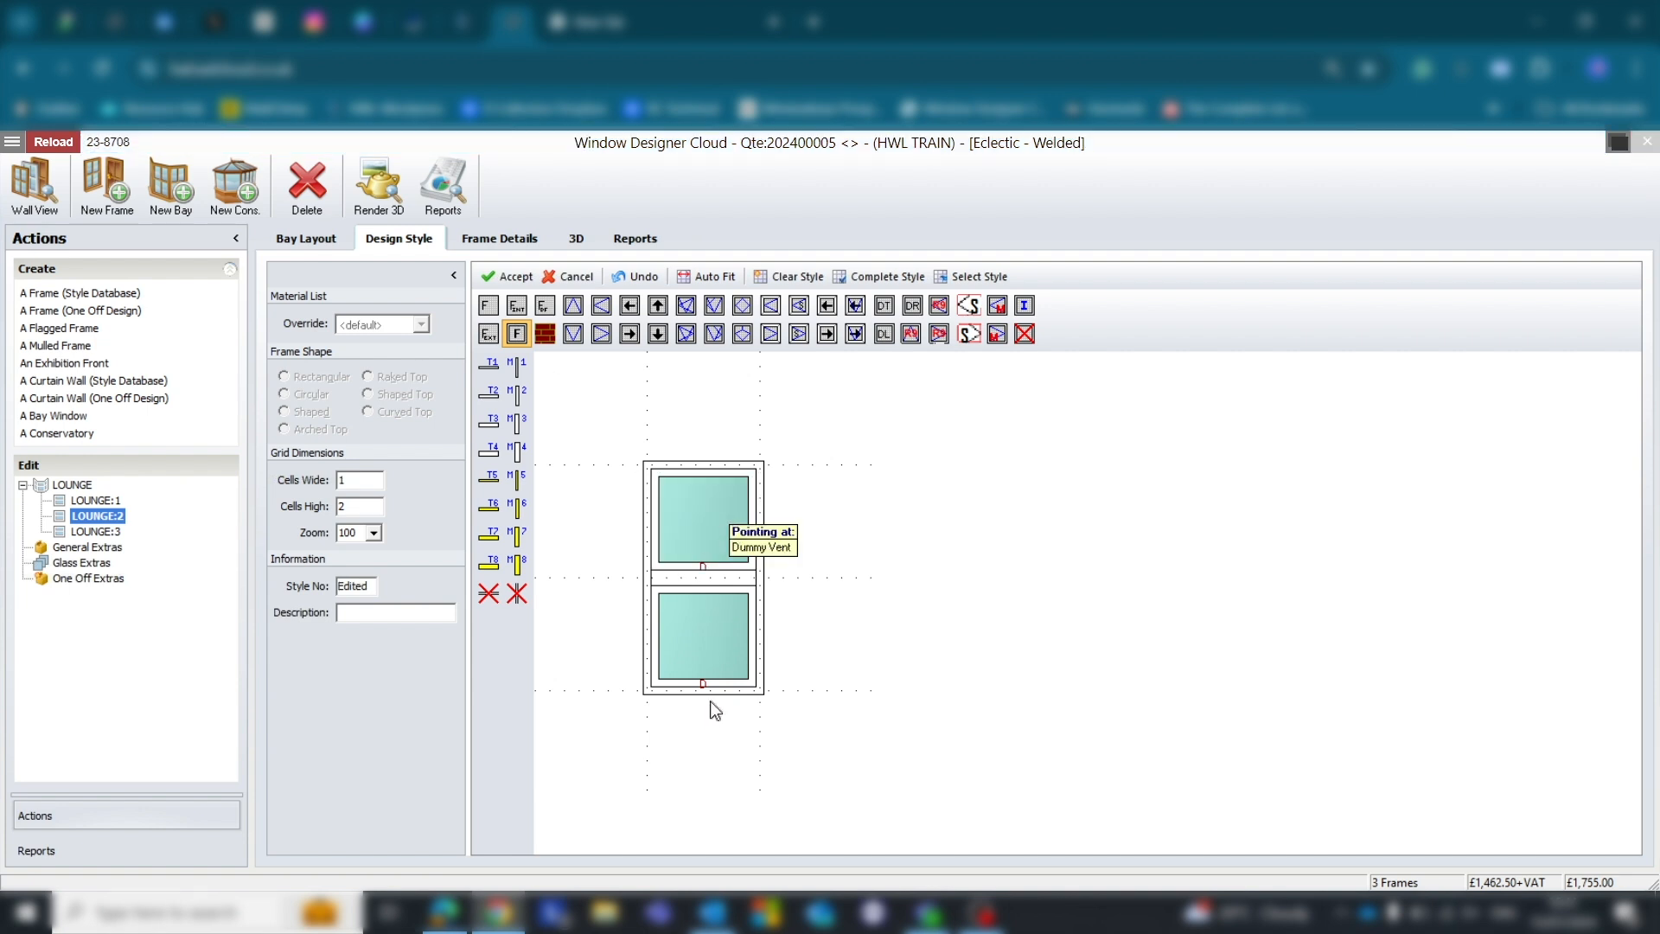
{"action": "left_click", "coordinate": [504, 277]}
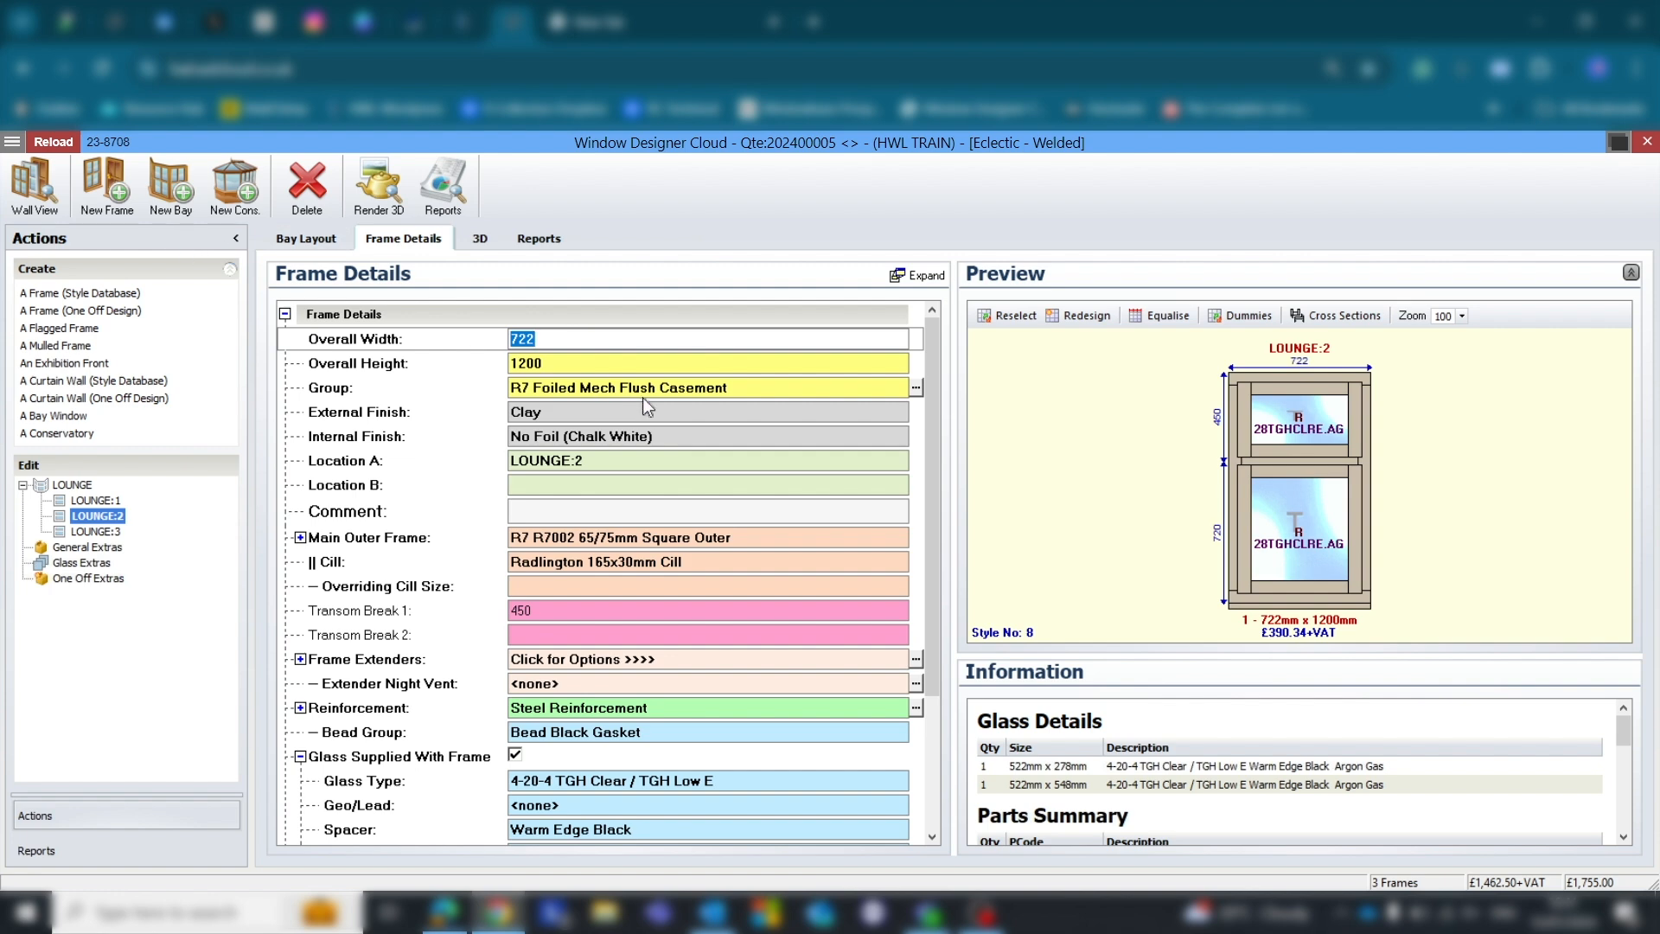
{"action": "left_click", "coordinate": [35, 186]}
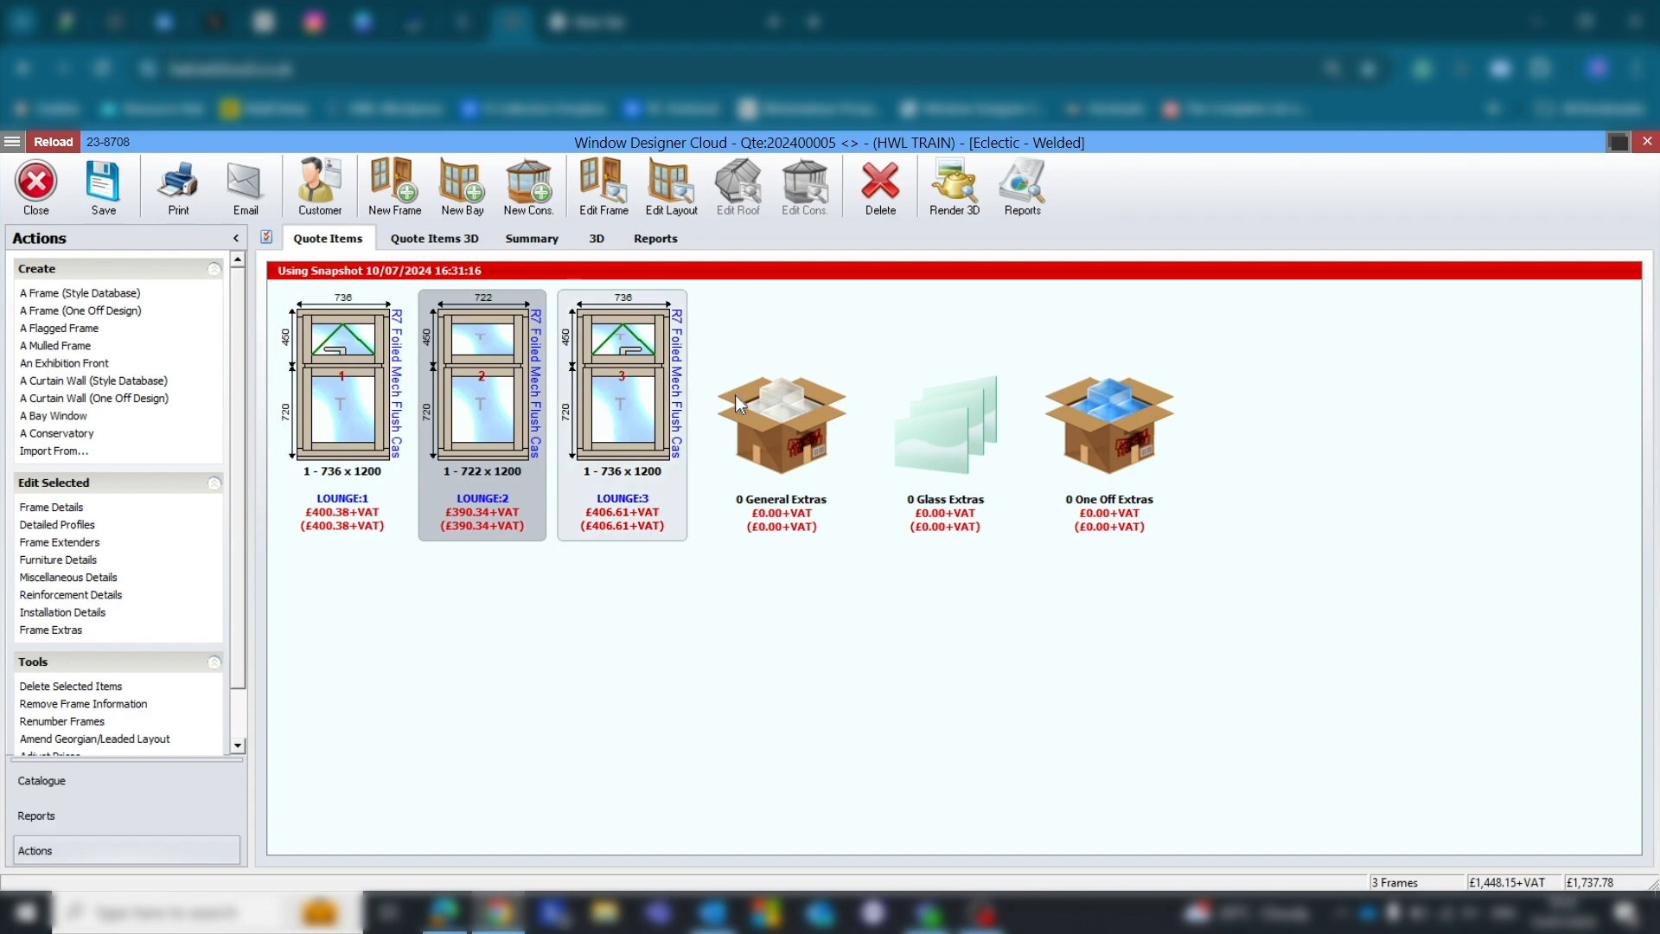
{"action": "left_click", "coordinate": [603, 668]}
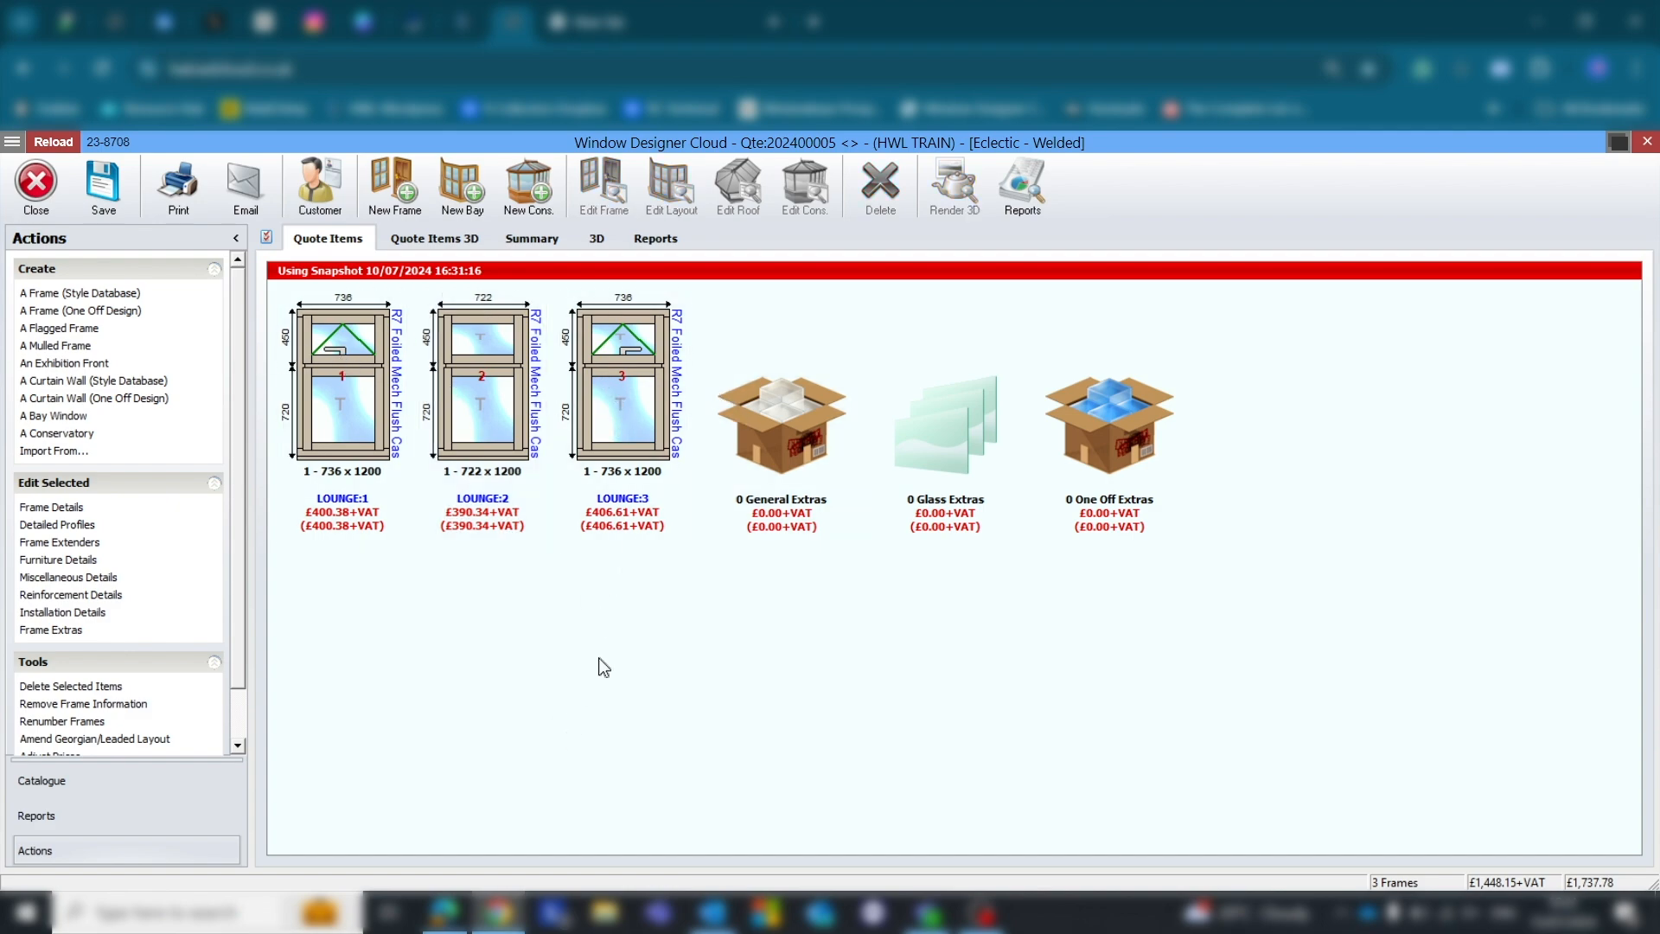